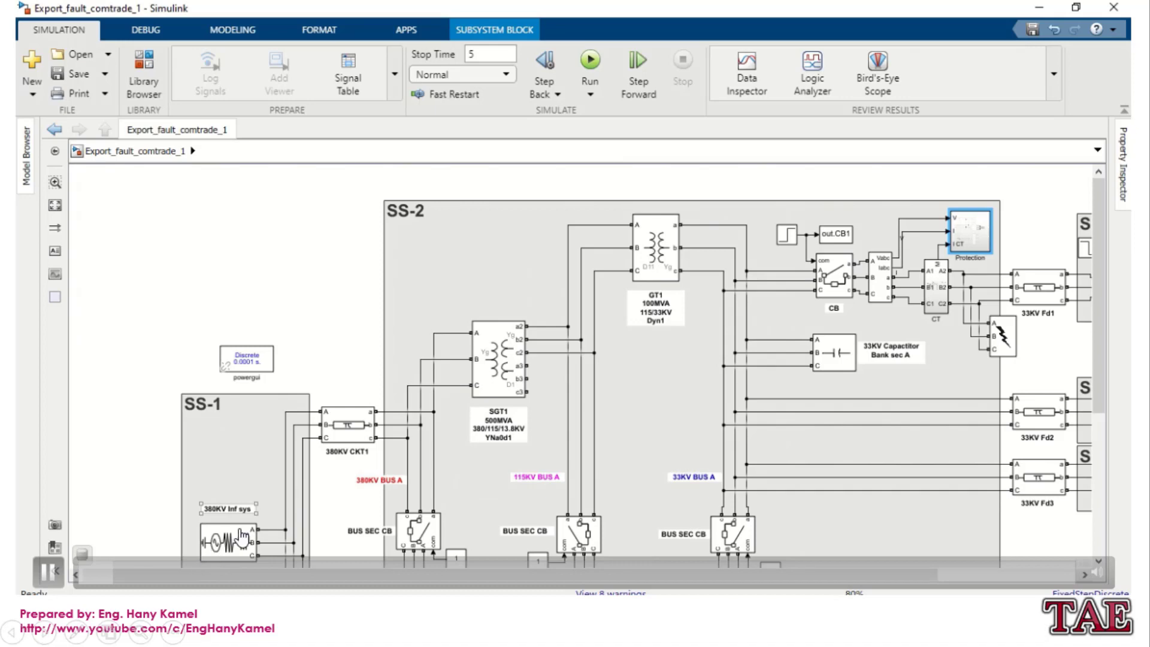
# - Examine the Export_fault_comtrade_1 network from the SS-1 380 kV source through both SS-2 transformer and busbar sections
pyautogui.scroll(-5, 291, 497)
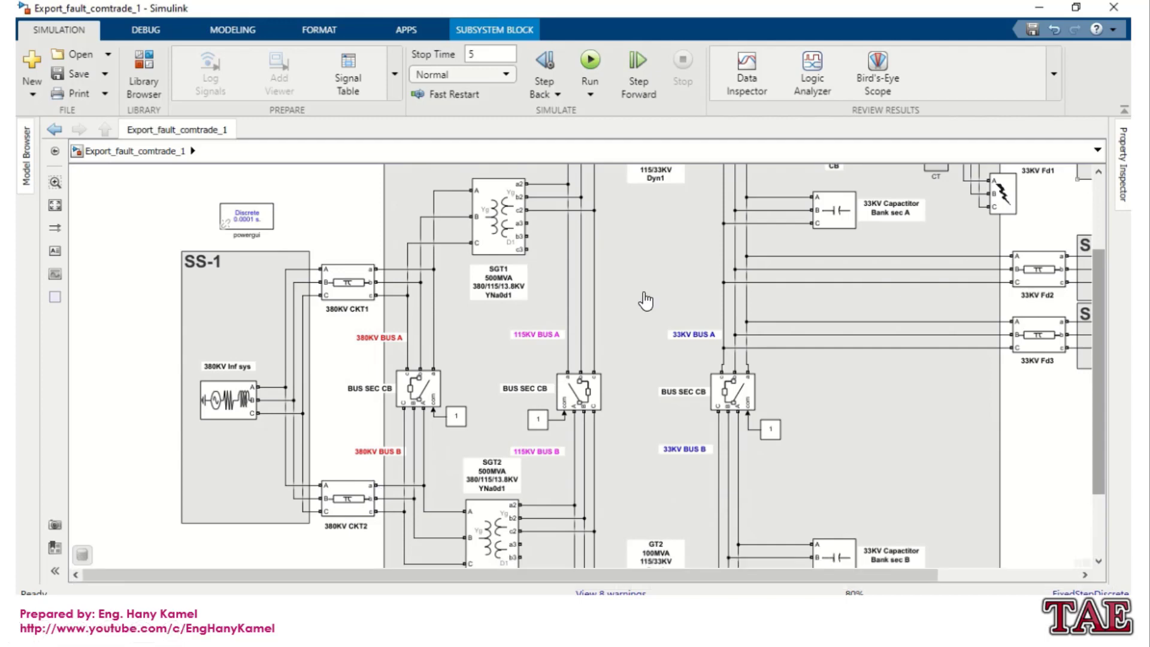
pyautogui.scroll(-2, 652, 301)
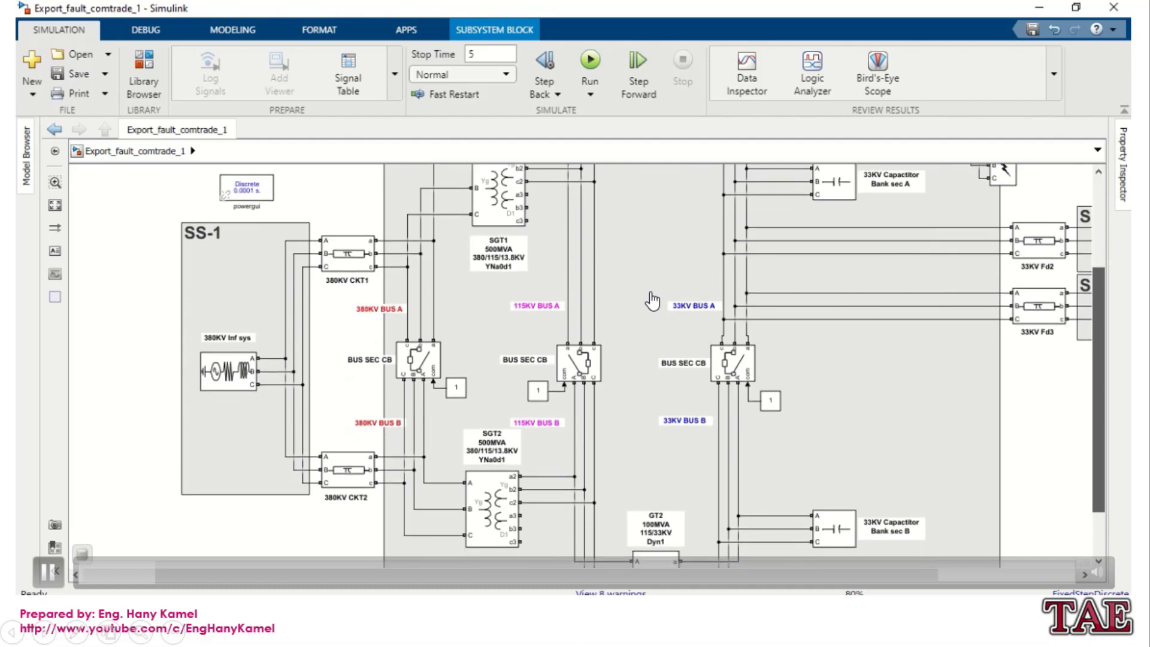
pyautogui.scroll(1, 653, 300)
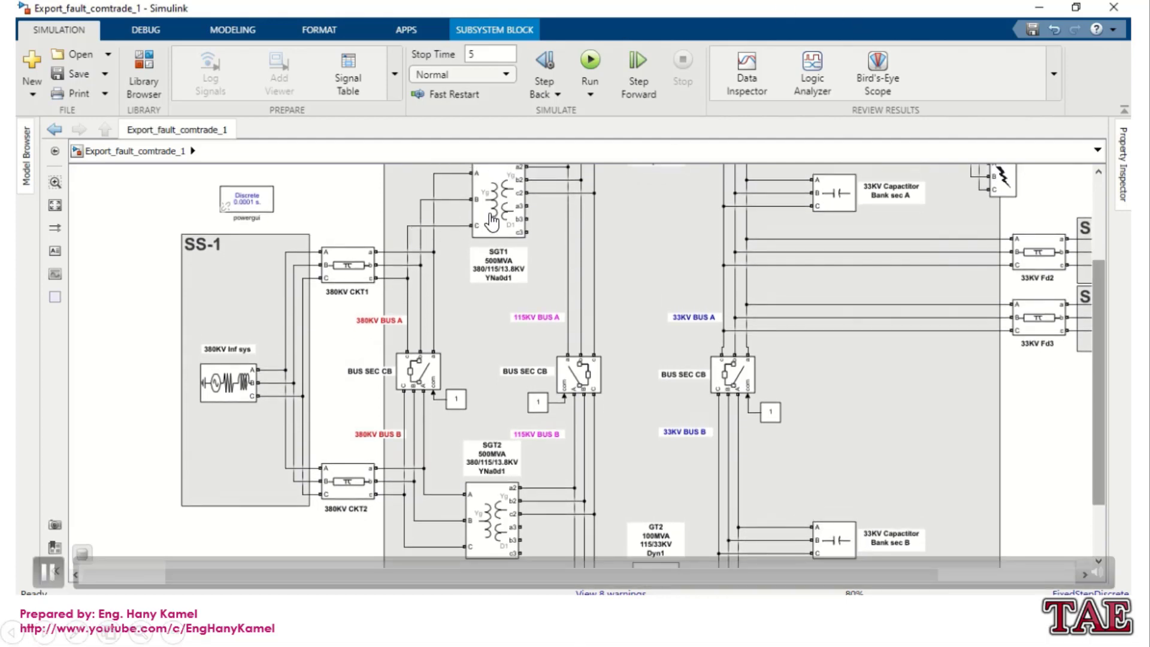
pyautogui.scroll(10, 491, 221)
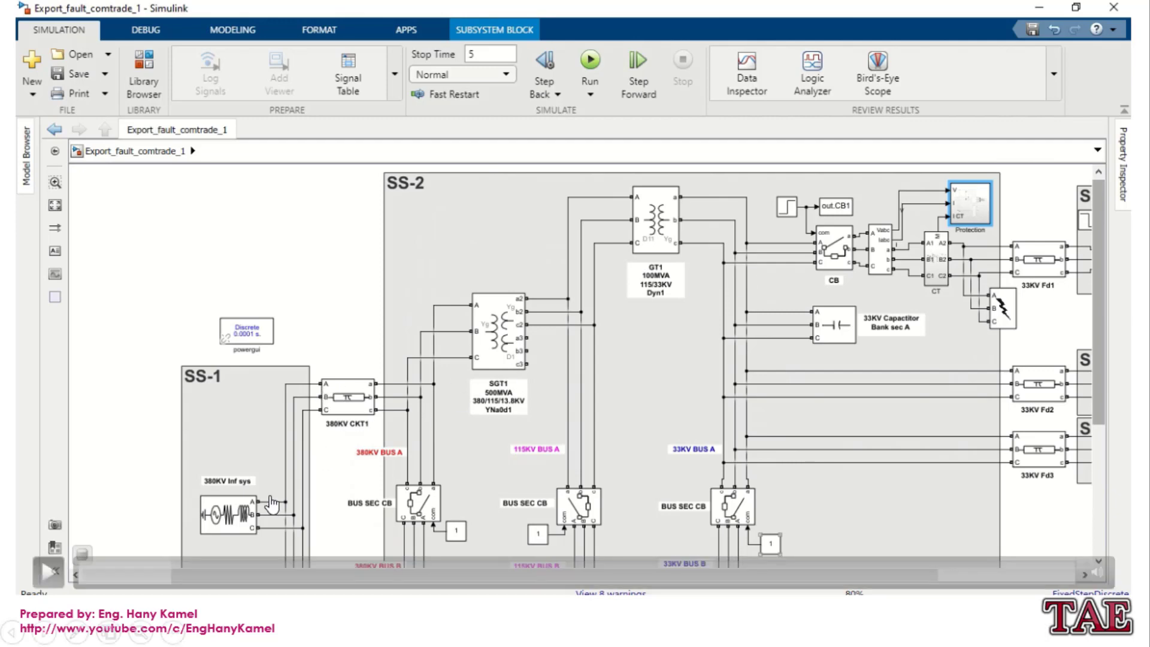
pyautogui.hscroll(3, 670, 307)
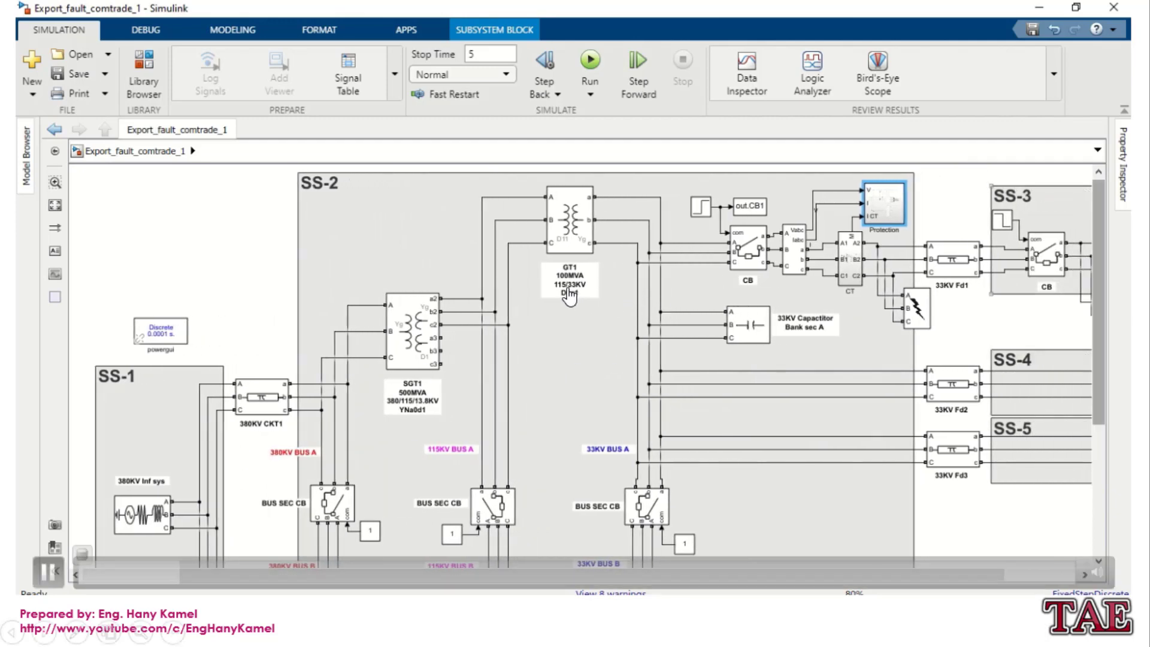
pyautogui.scroll(-5, 569, 290)
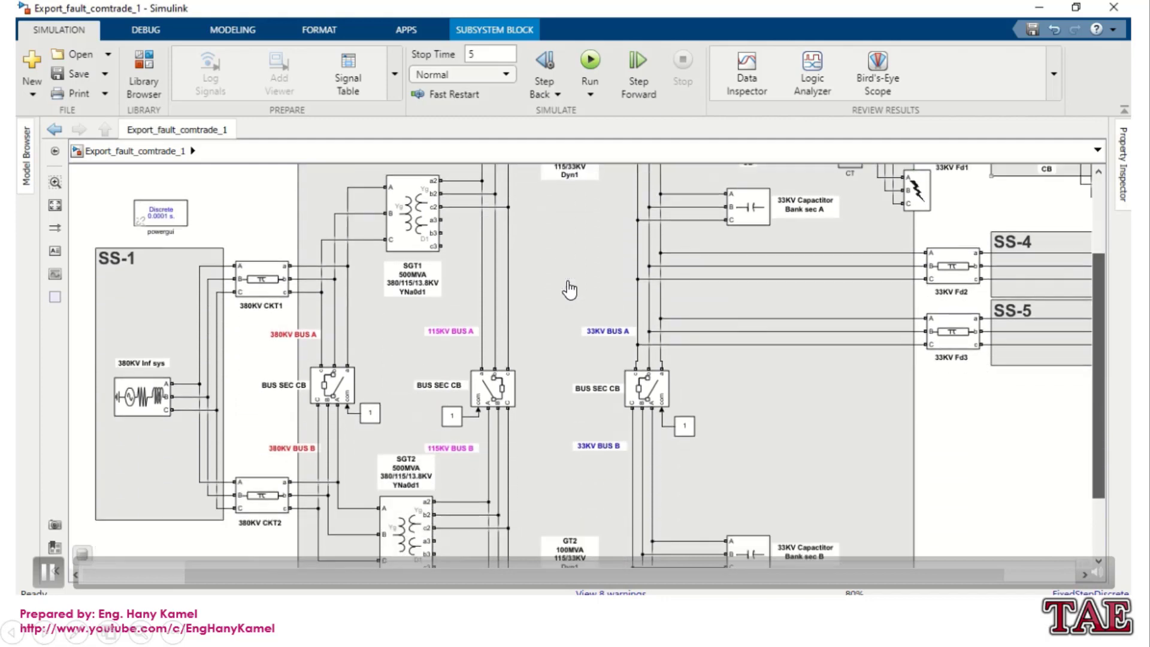
pyautogui.scroll(-2, 569, 291)
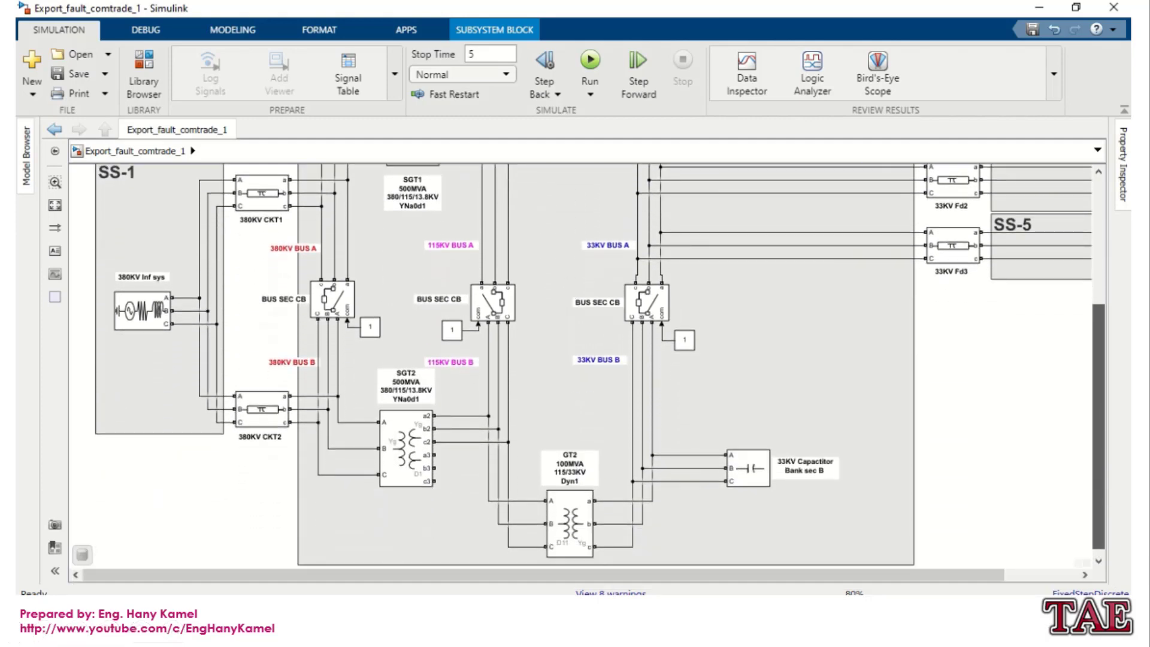
pyautogui.scroll(6, 589, 245)
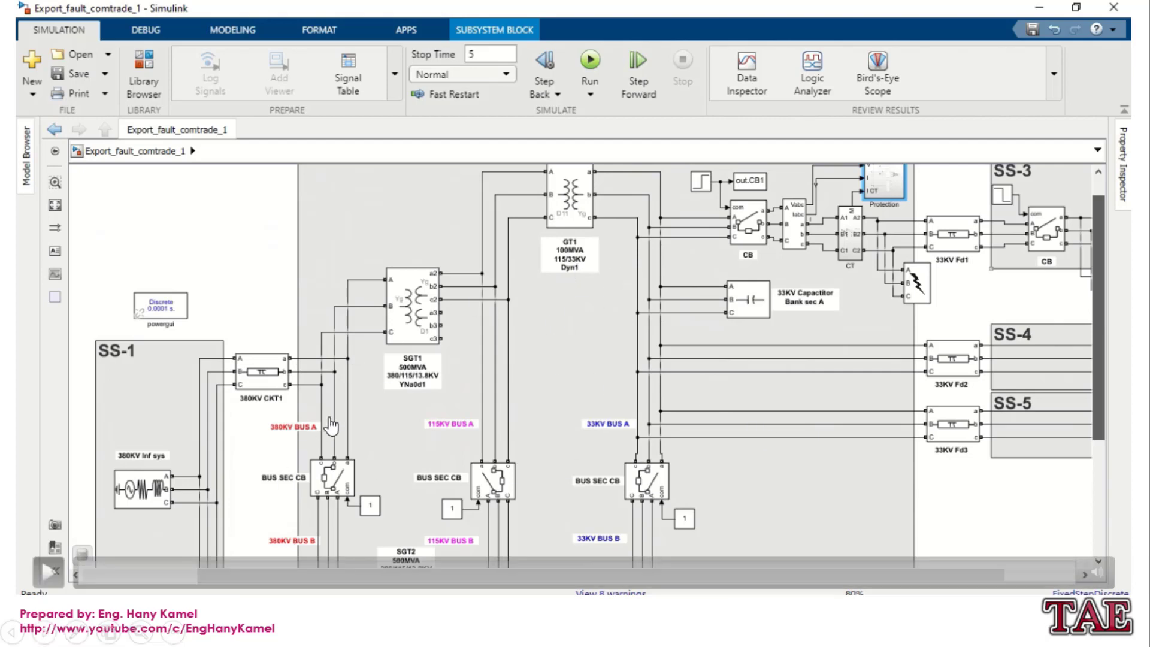
# - Play the embedded recording on to the 33 kV feeders and pause it to examine the SS-2 breaker and the SS-3 load and fault
pyautogui.click(206, 564)
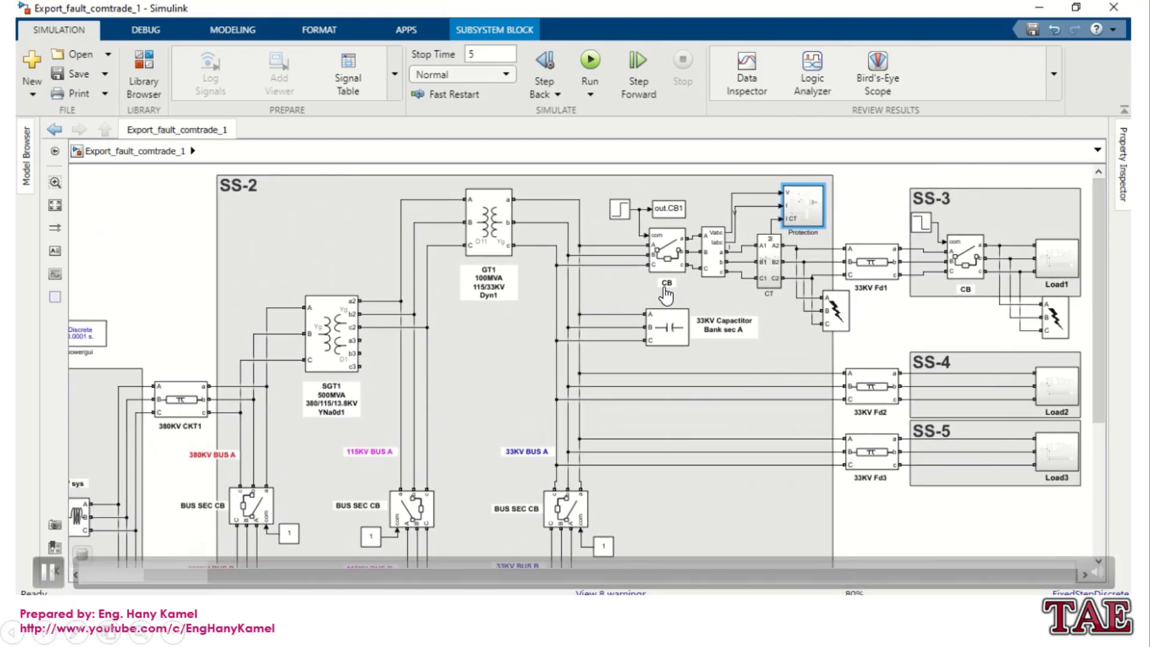
pyautogui.press('space')
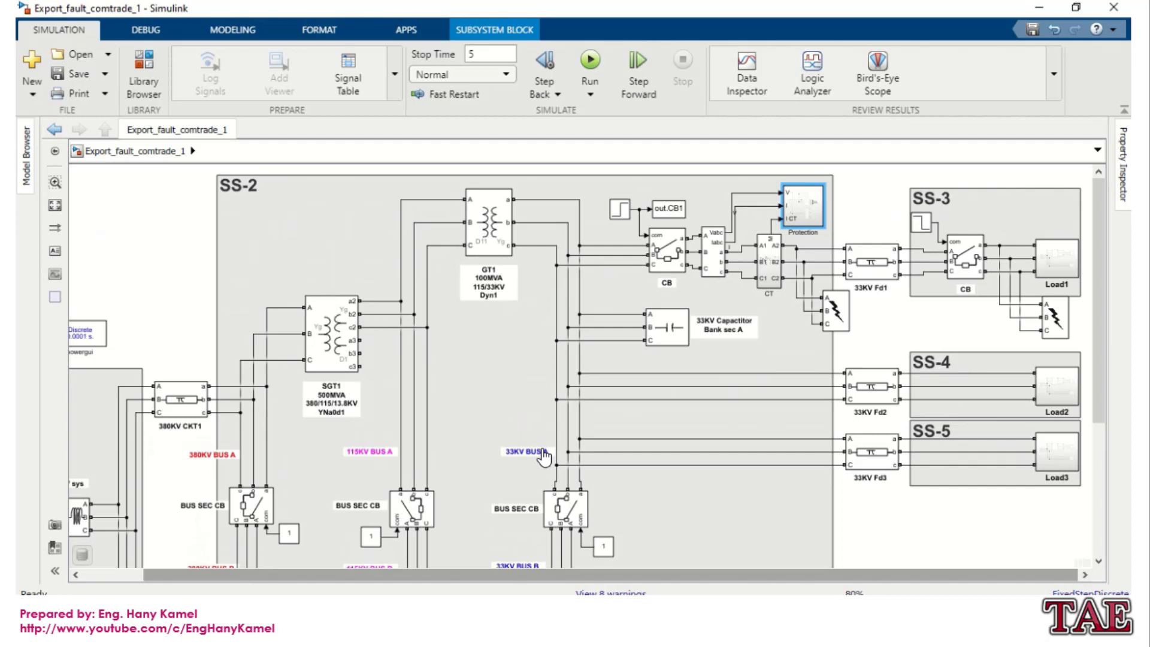
pyautogui.click(630, 327)
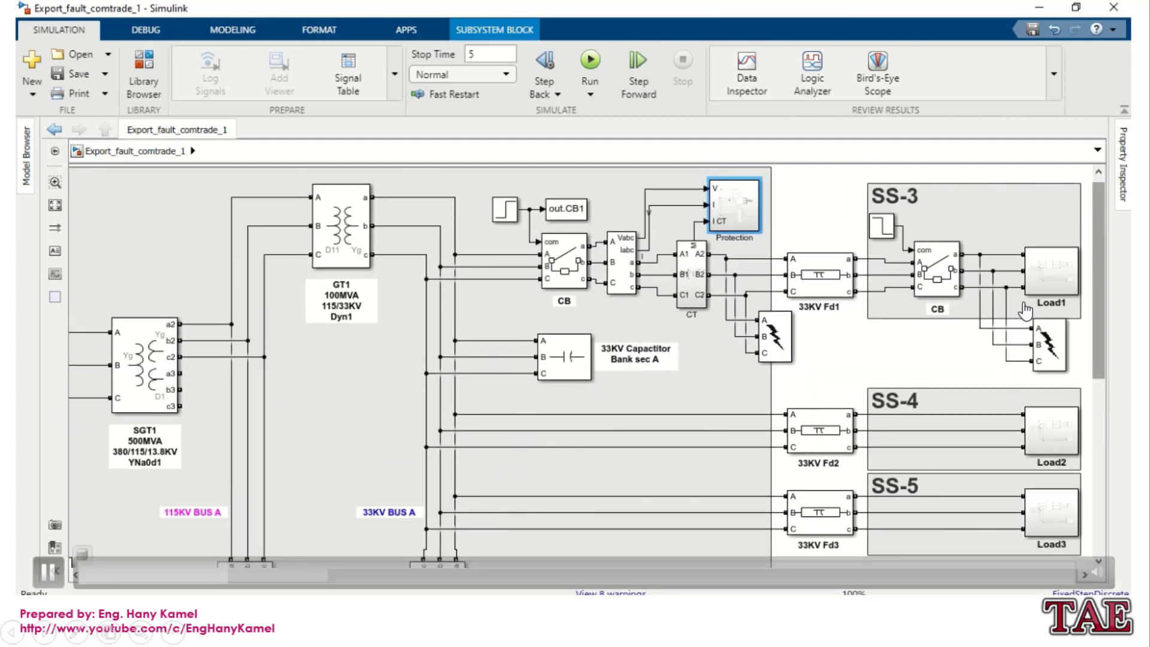
pyautogui.click(717, 363)
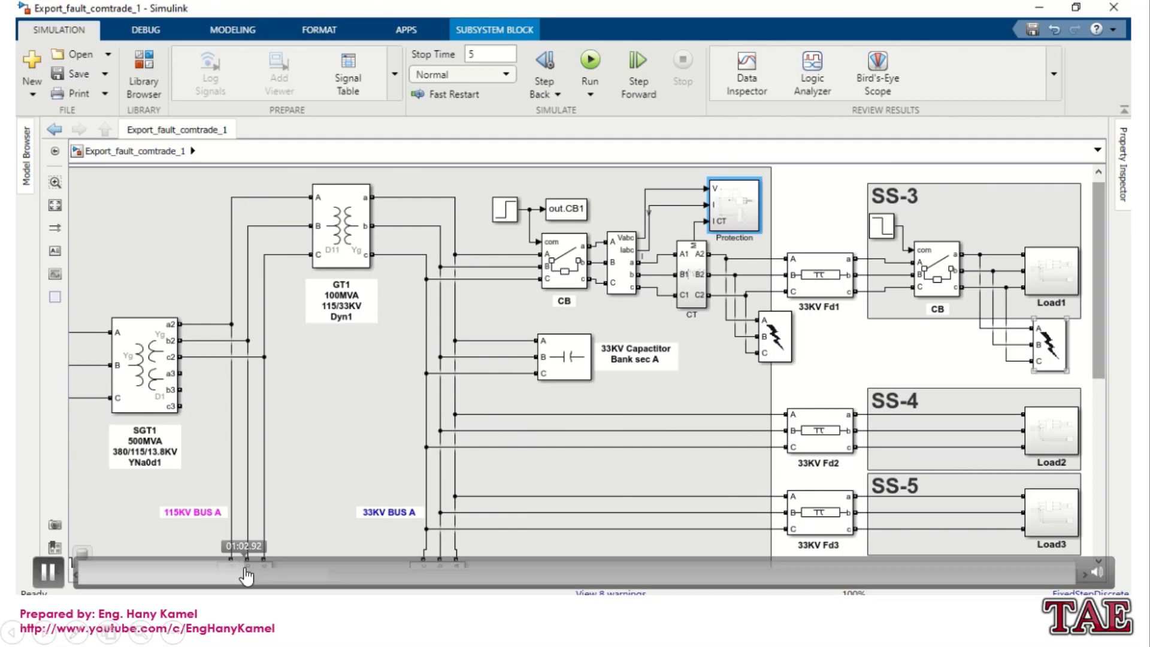
# - Skip the recording ahead to the Load1 subsystem and pause there to examine its transformer, Rectifier Sys and RL load
pyautogui.click(263, 570)
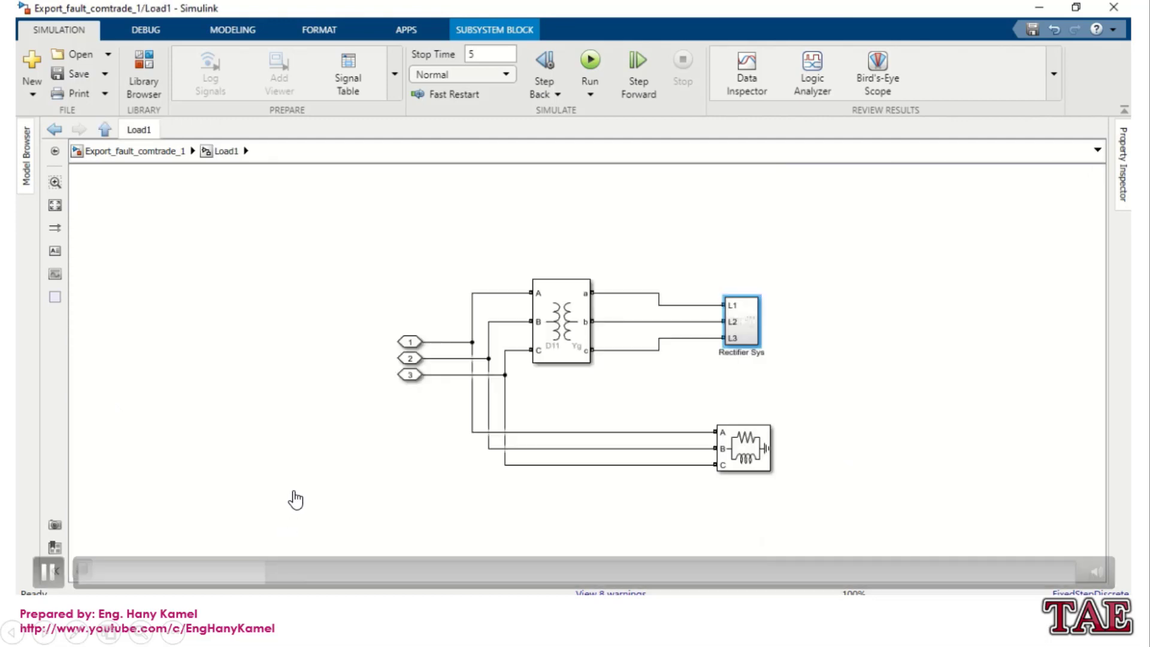
pyautogui.click(322, 474)
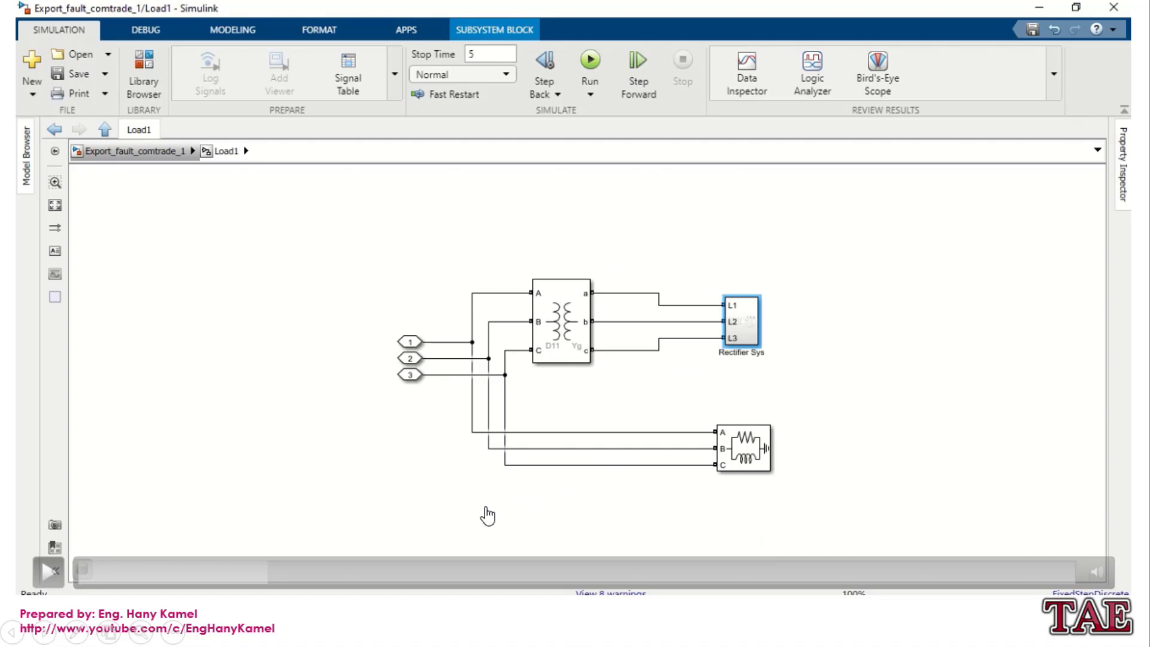
pyautogui.click(657, 440)
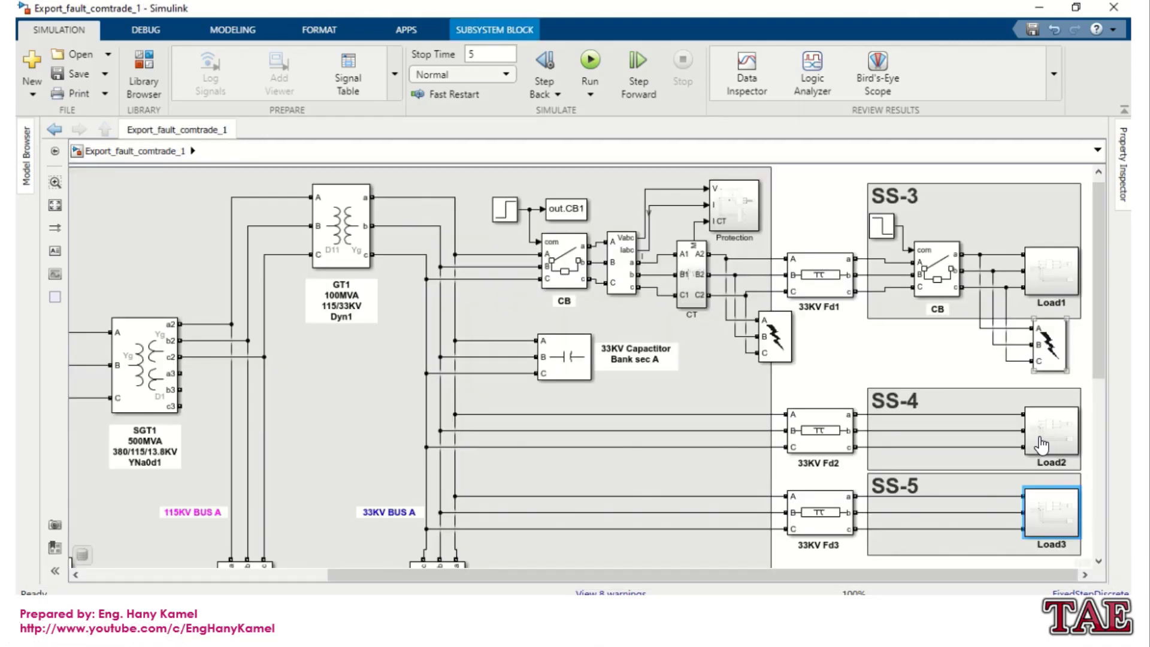
# - Play and pause the recording to examine the block parameters of the three-phase fault beside the 33KV Fd1 feeder
pyautogui.click(368, 513)
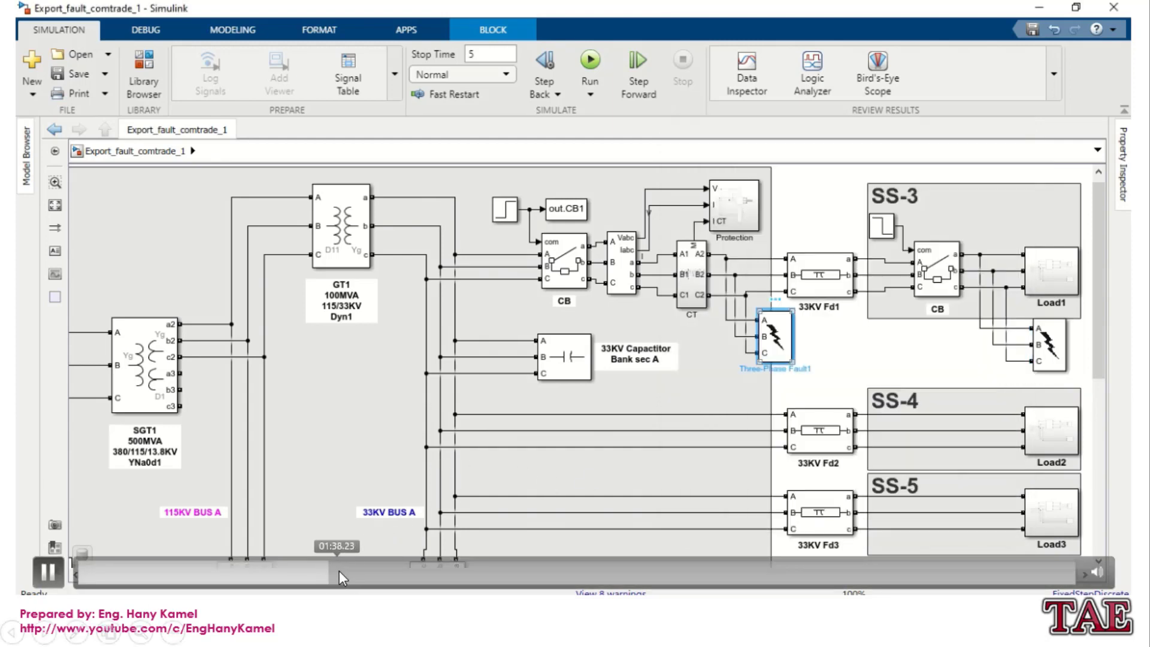
pyautogui.click(530, 430)
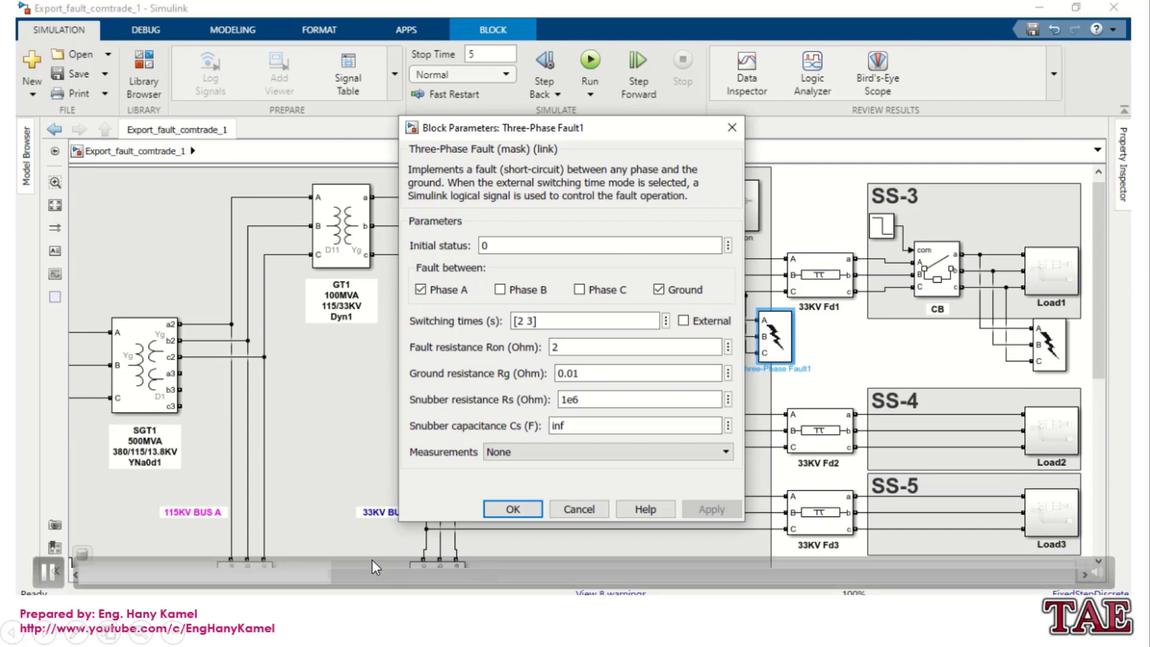
pyautogui.click(346, 573)
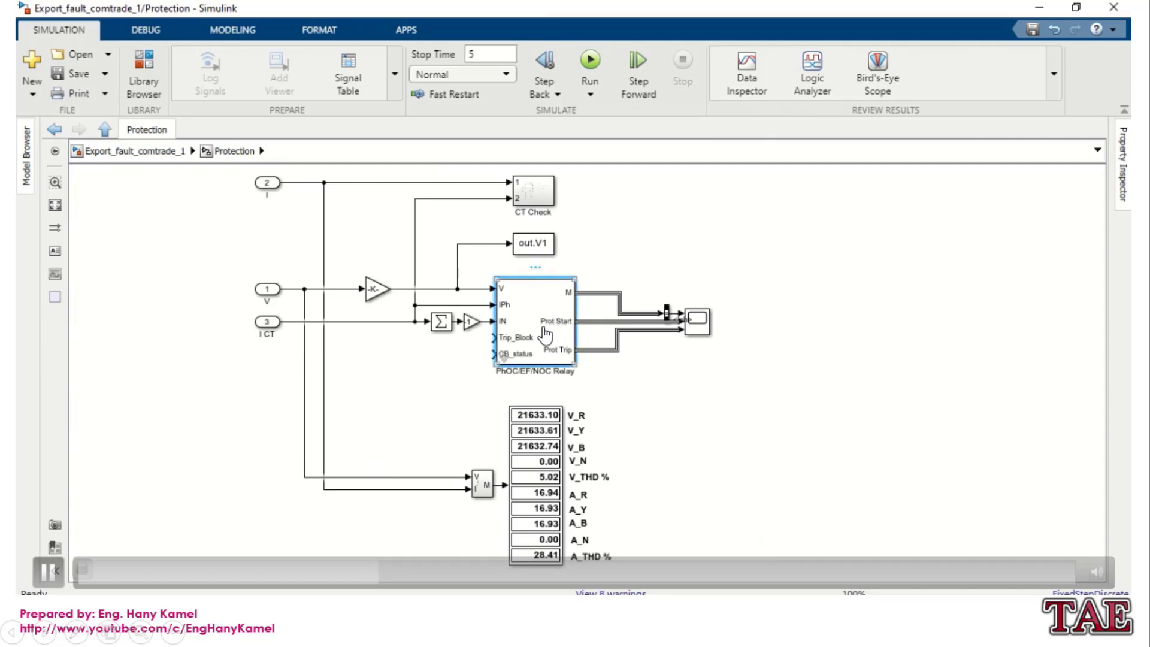
# - Pause and resume the recording to review the PhOC/EF/NOC Relay's phase overcurrent 51/50 and earth fault 51N/50N settings
pyautogui.press('space')
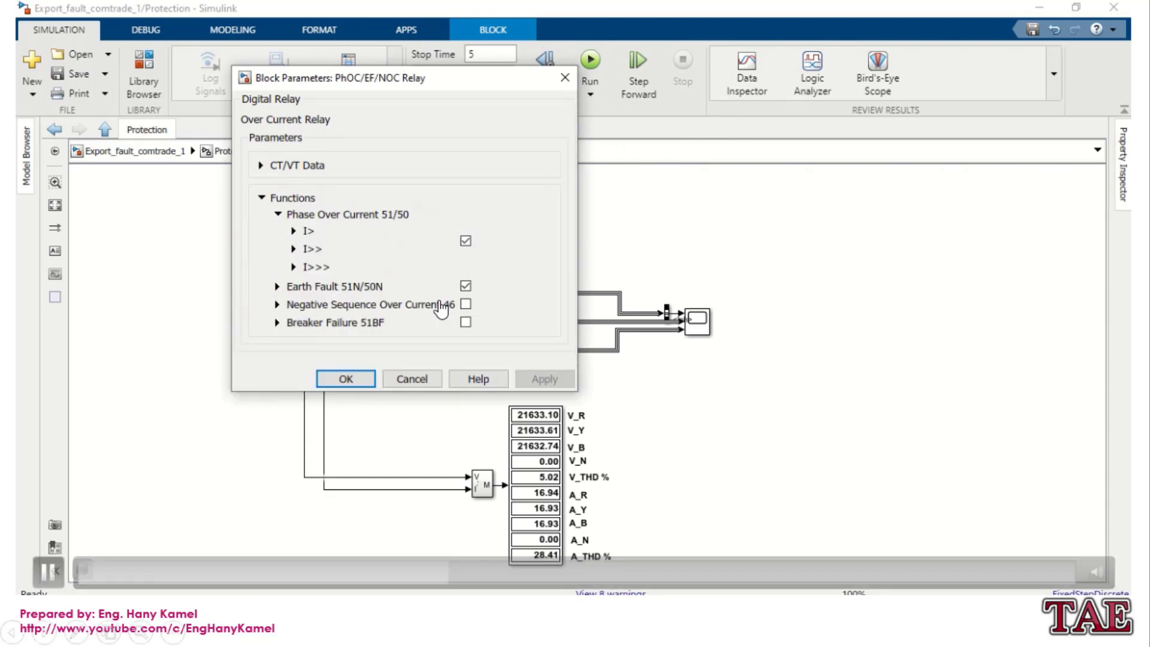
pyautogui.press('space')
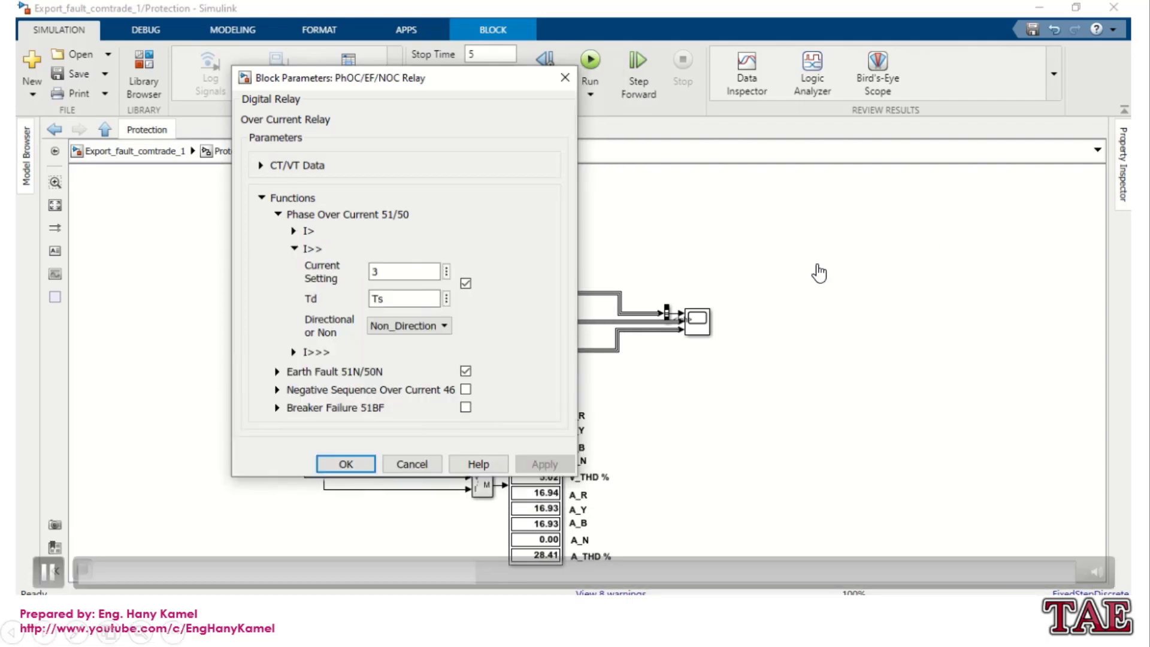
pyautogui.click(630, 333)
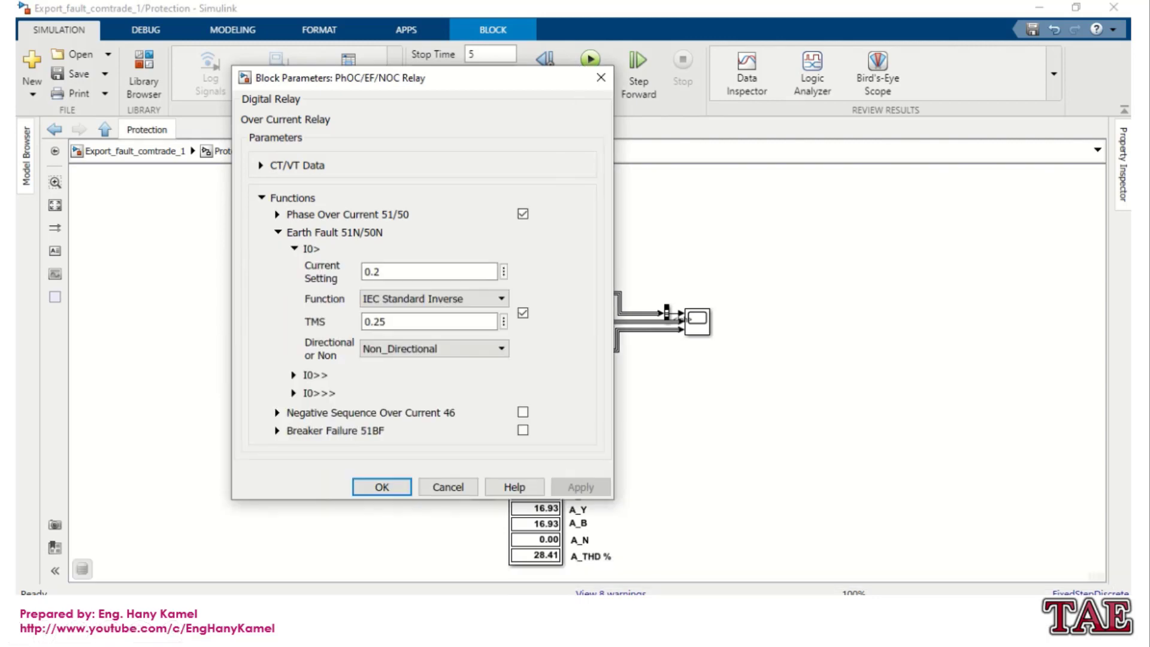
pyautogui.click(552, 312)
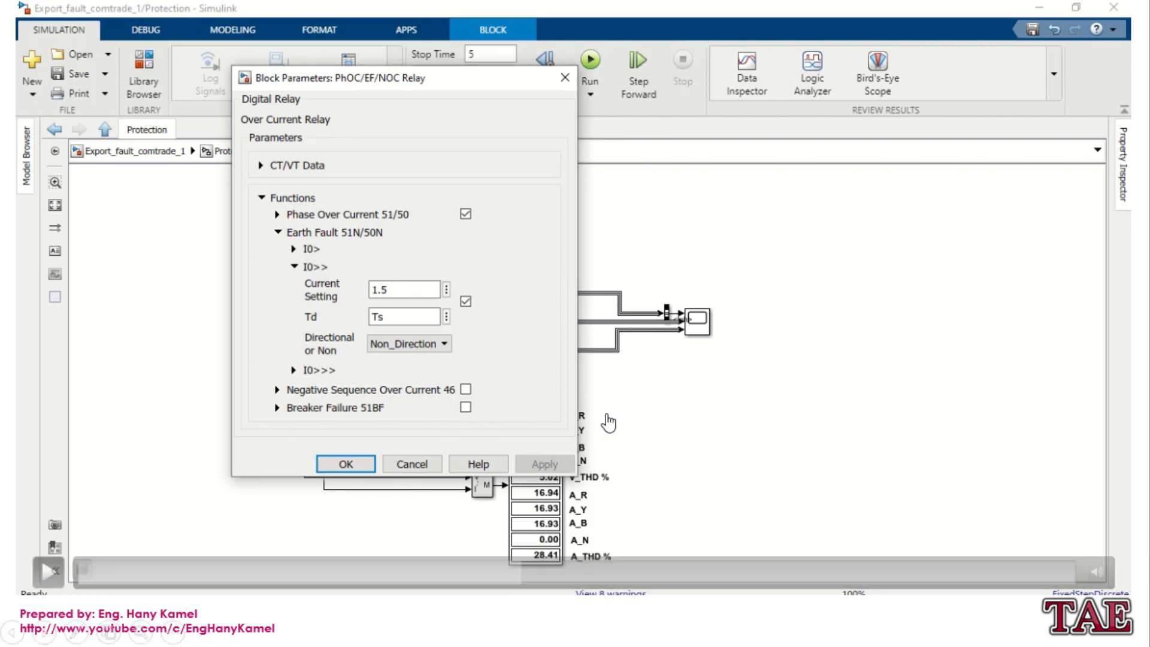
pyautogui.click(582, 448)
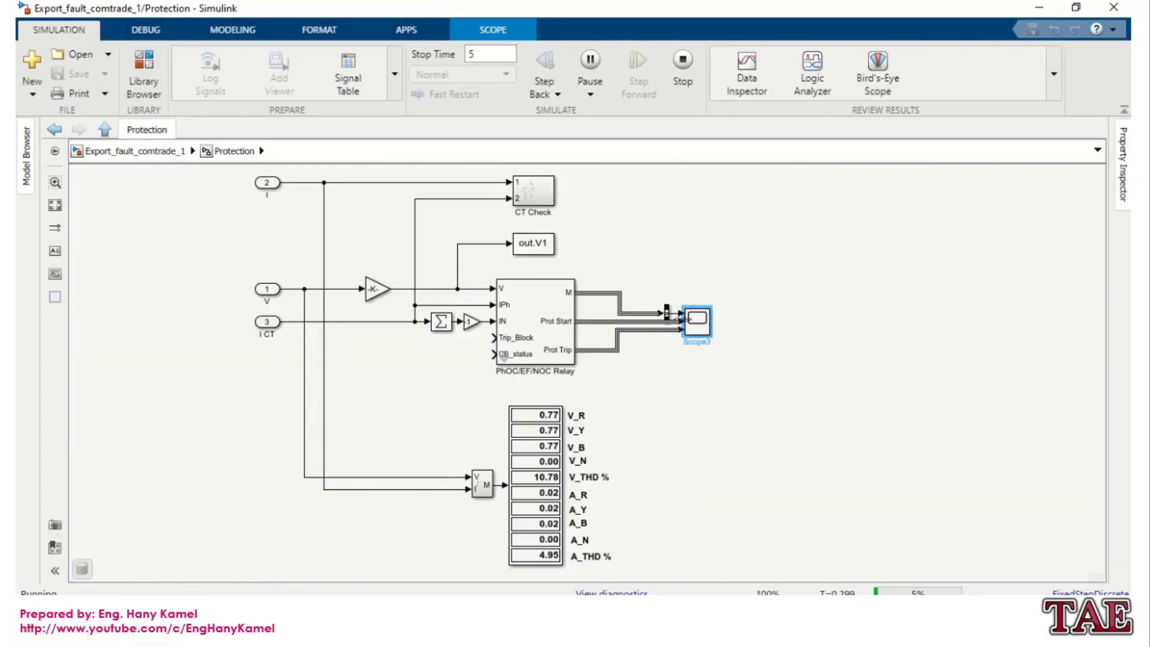
# - Pause and resume the recording to examine the Protection subsystem's voltage and current displays while the simulation runs
pyautogui.moveTo(854, 474)
pyautogui.moveTo(461, 358)
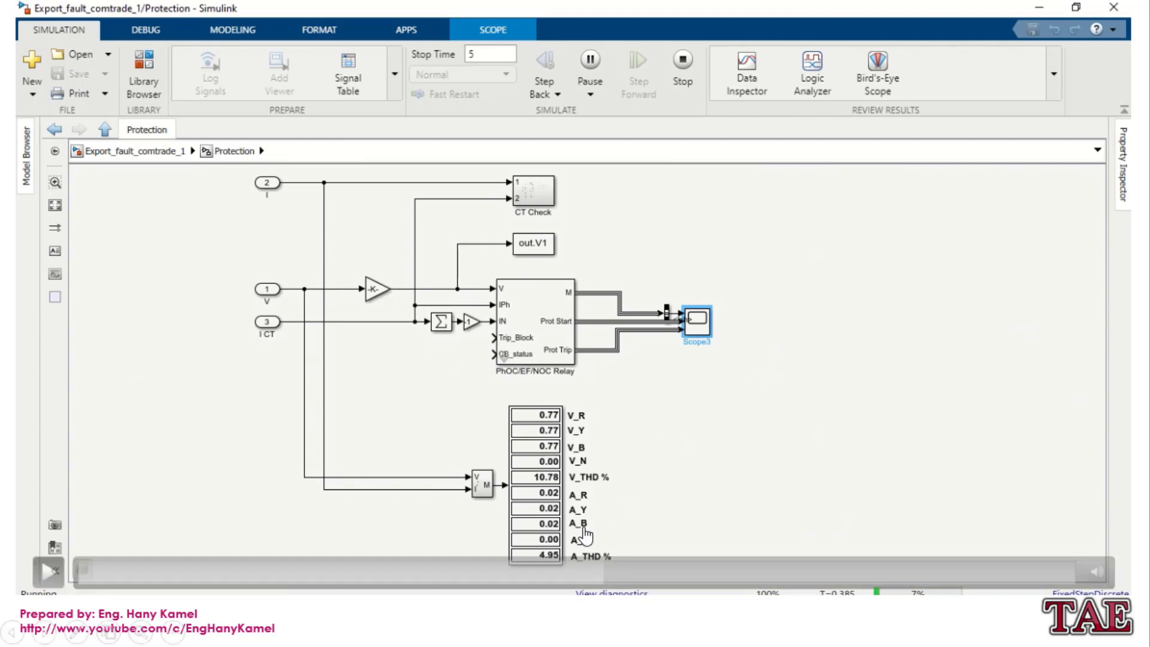
pyautogui.click(601, 509)
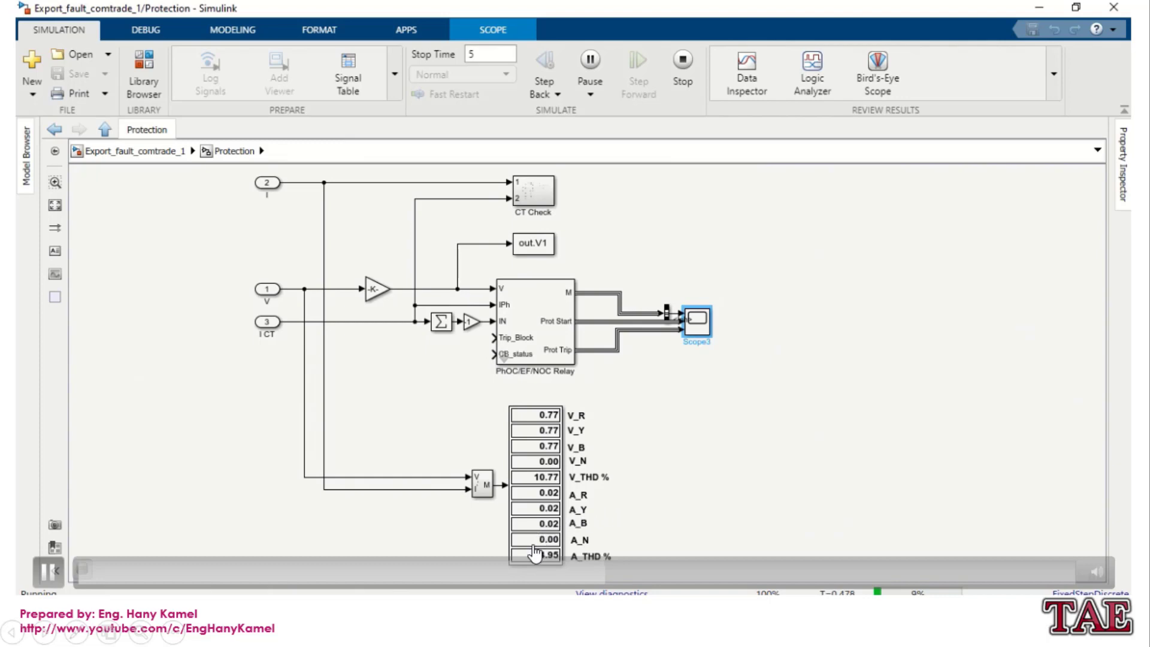
pyautogui.click(693, 465)
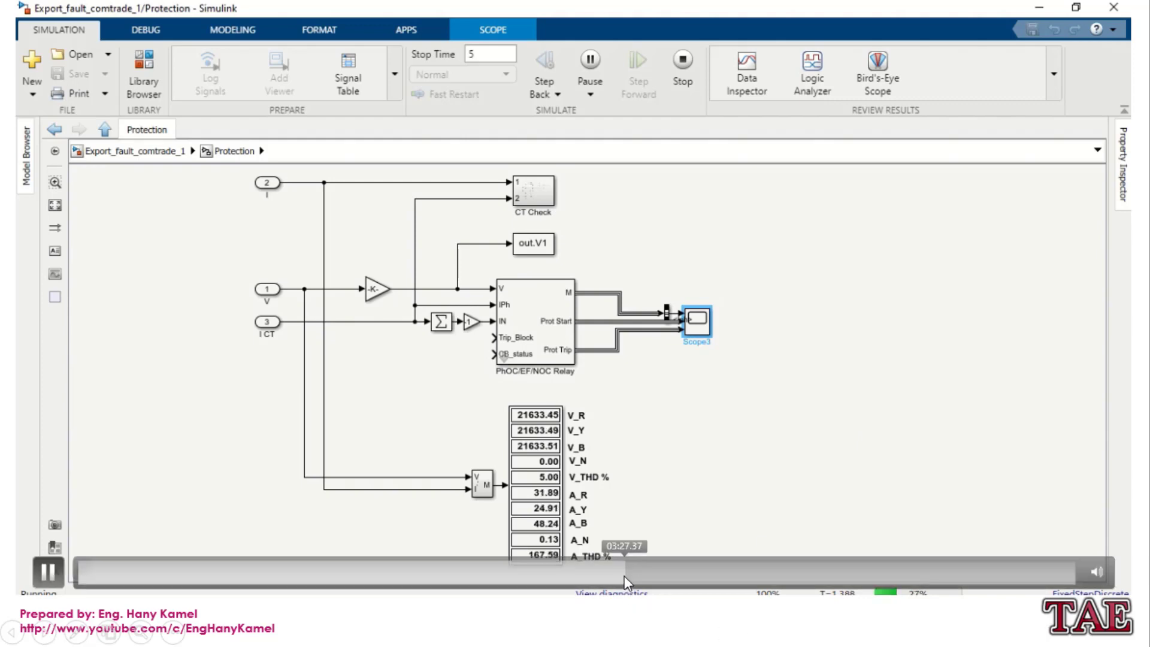
# - Scrub the recording back and forth between about 03:21 and 03:27 to inspect the three-phase currents and THD early in the simulation
pyautogui.click(622, 576)
pyautogui.click(618, 576)
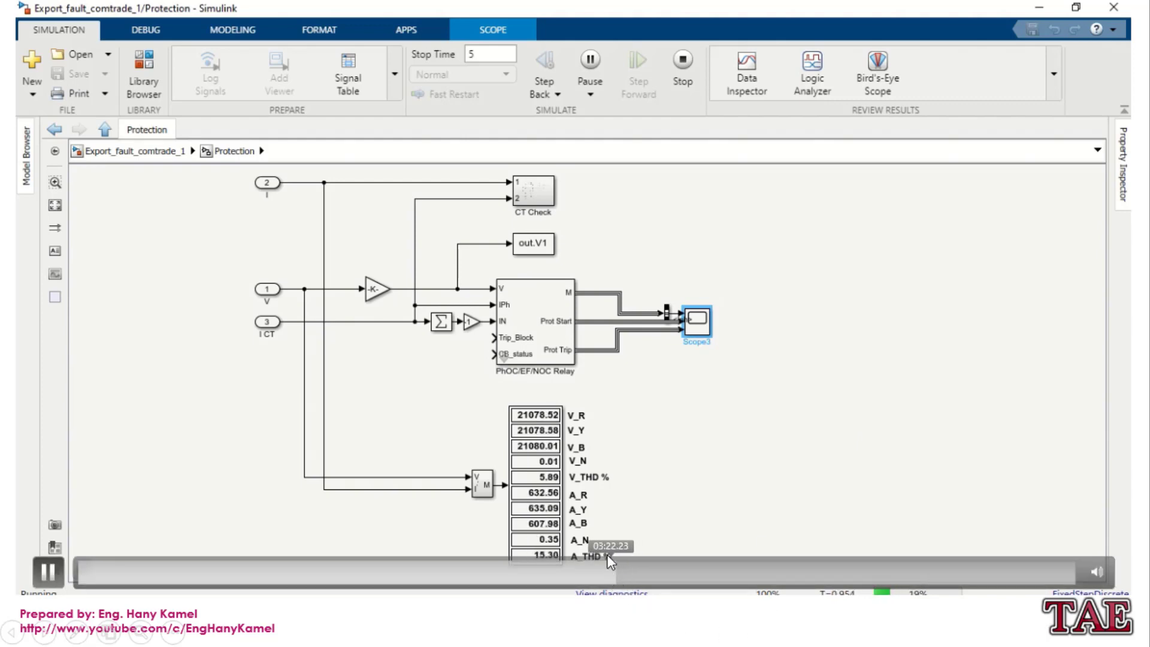
pyautogui.click(611, 575)
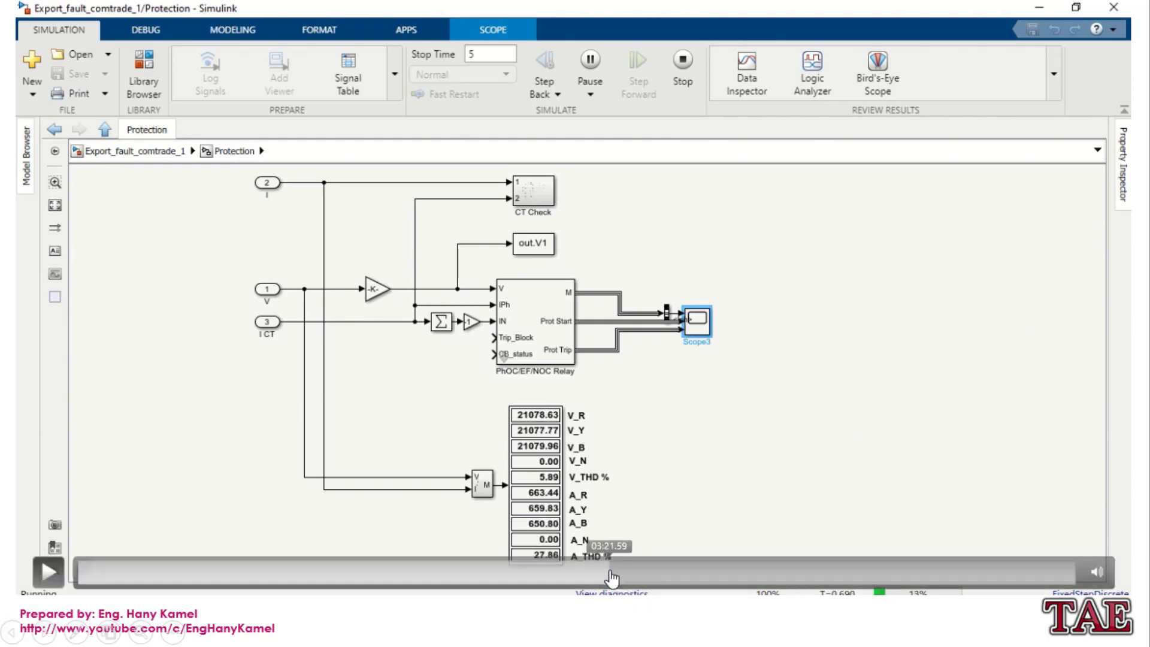
pyautogui.click(610, 576)
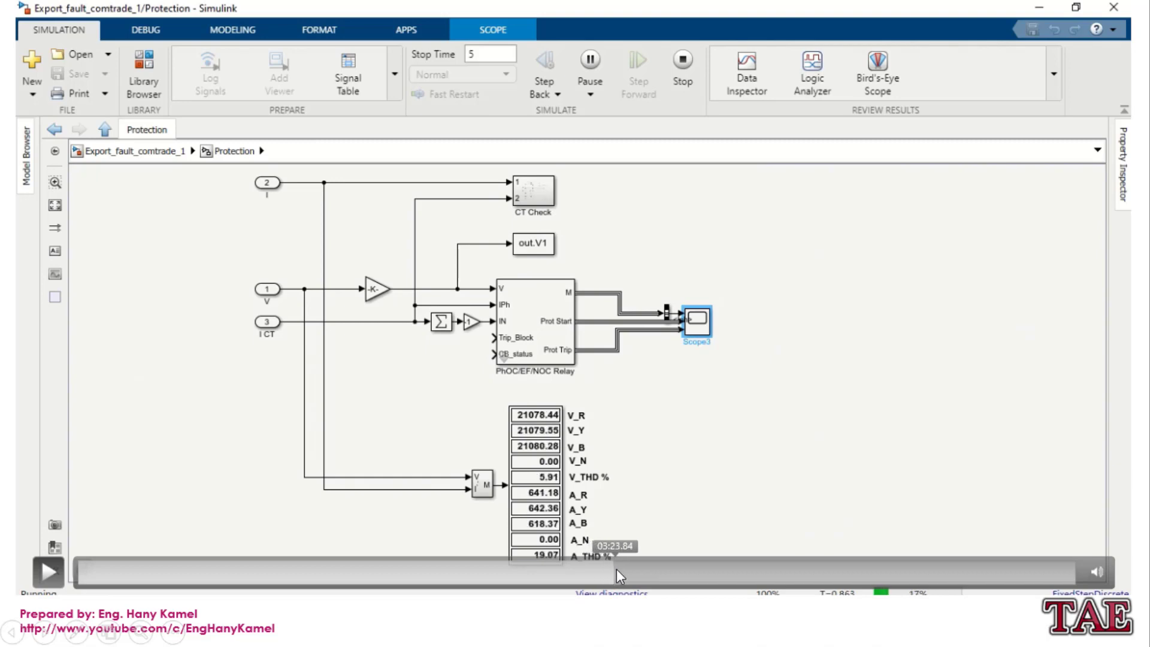
pyautogui.click(623, 579)
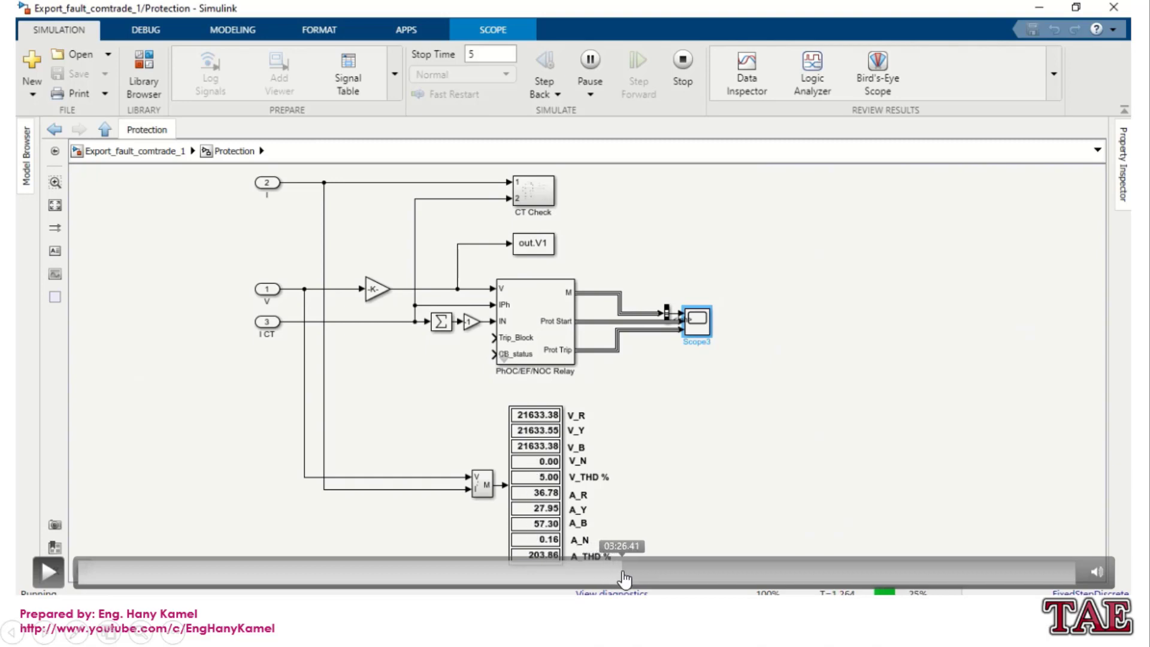
pyautogui.click(616, 569)
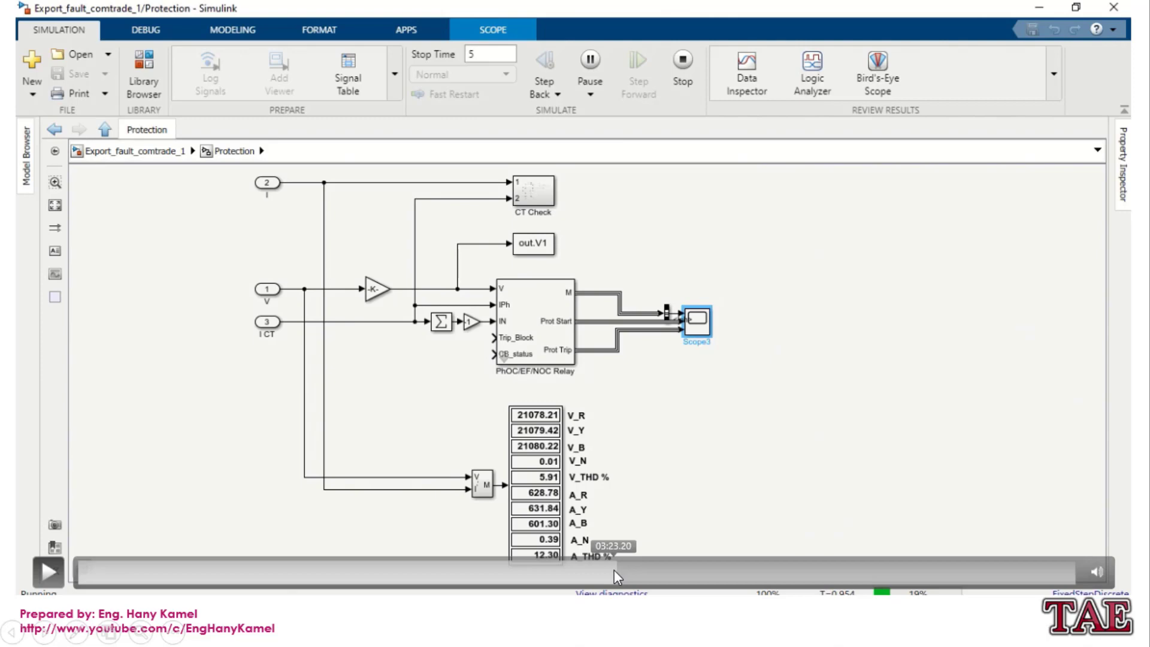
pyautogui.click(614, 574)
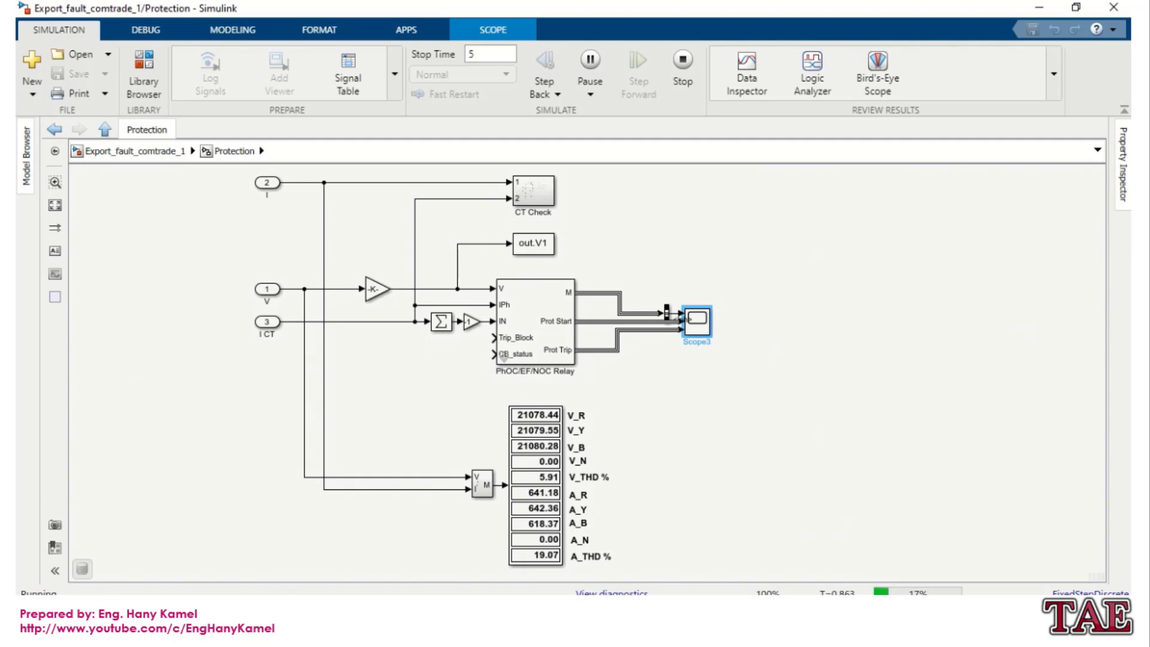
pyautogui.click(664, 488)
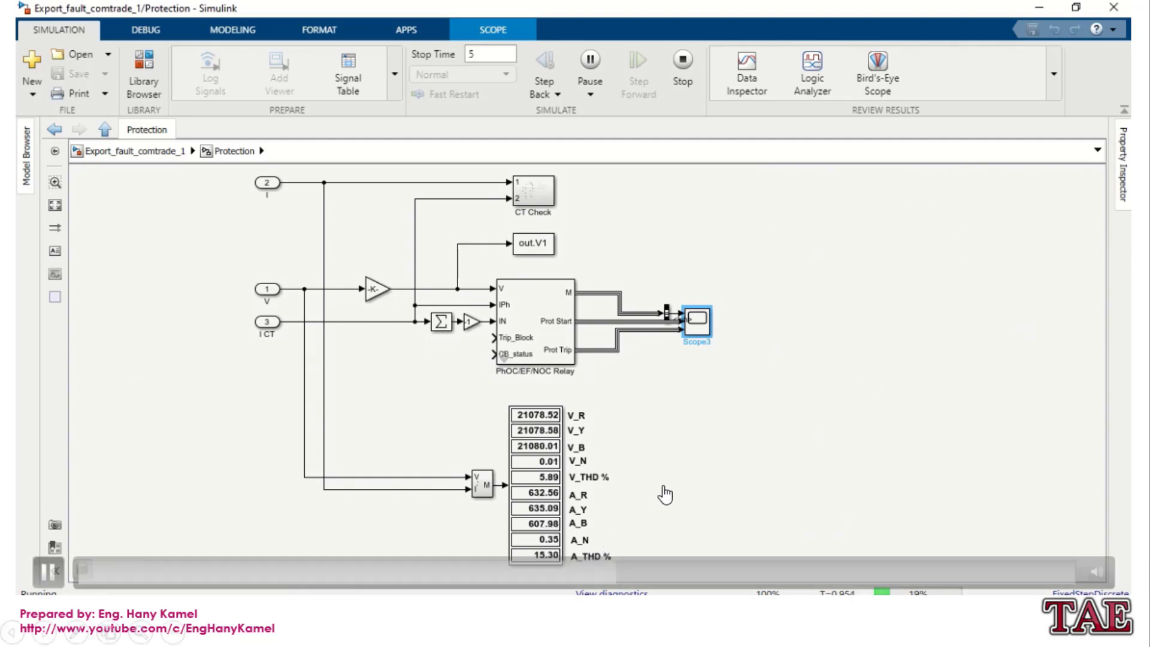
# - Play the recording towards the end of the simulation and skip ahead to the top-level model with the Protection block
pyautogui.click(665, 494)
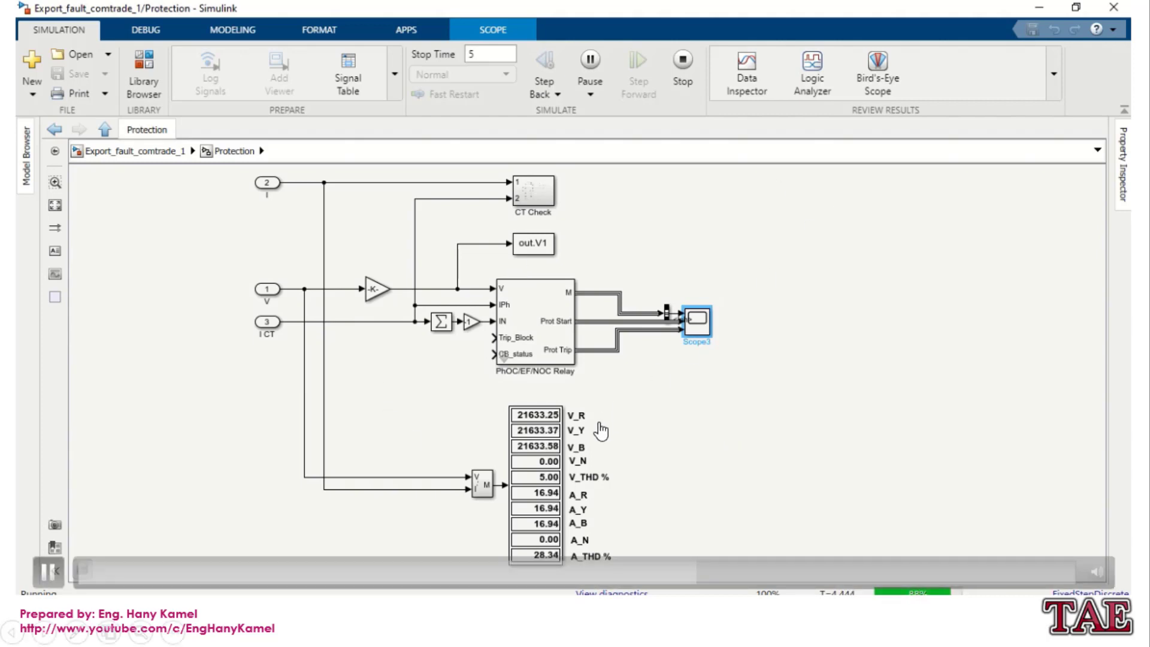
pyautogui.click(707, 571)
pyautogui.click(717, 571)
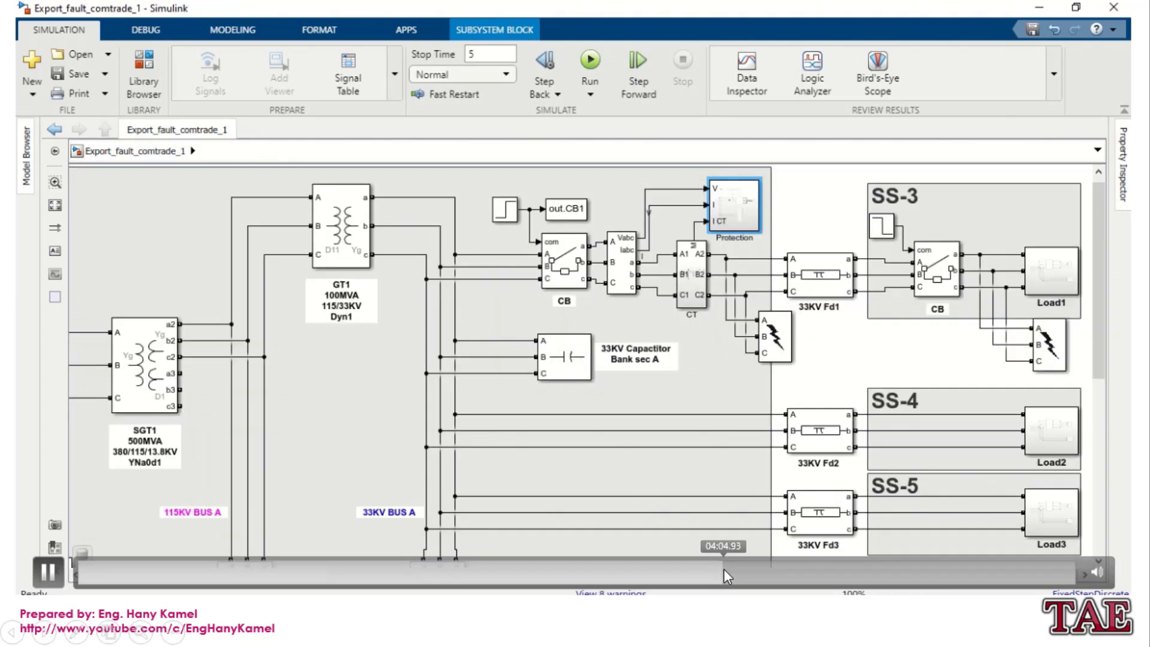
# - Skip the recording ahead past the relay settings to the Scope3 phase current, protection start and trip plots, and pause it there
pyautogui.click(762, 572)
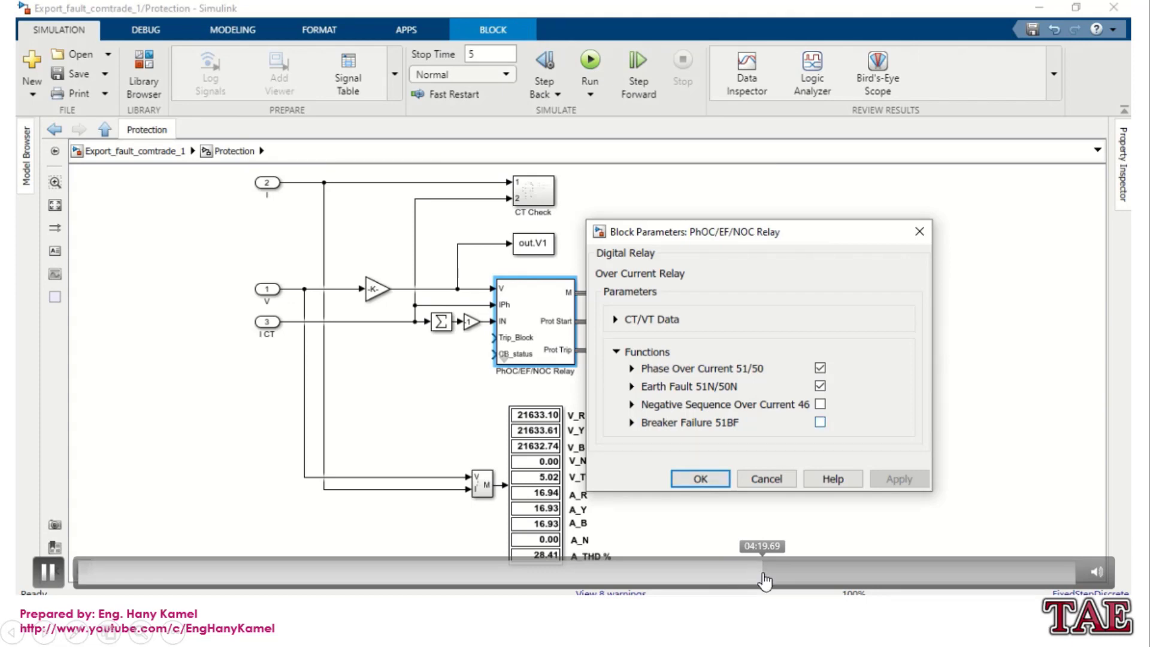
pyautogui.click(791, 572)
pyautogui.click(800, 573)
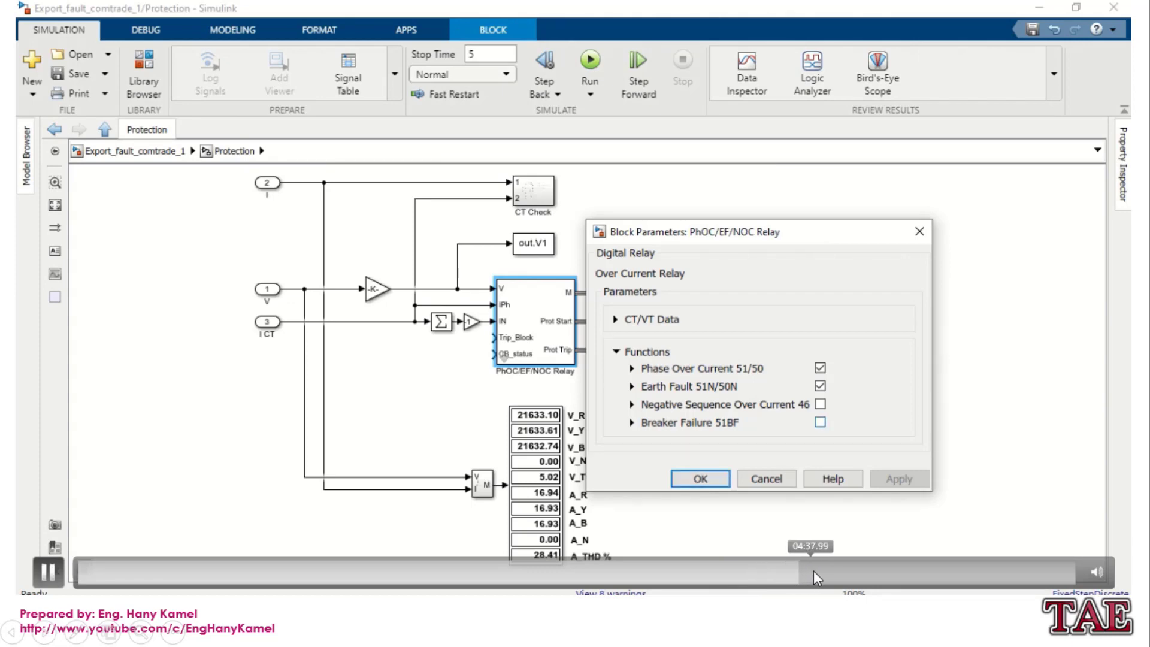
pyautogui.click(831, 576)
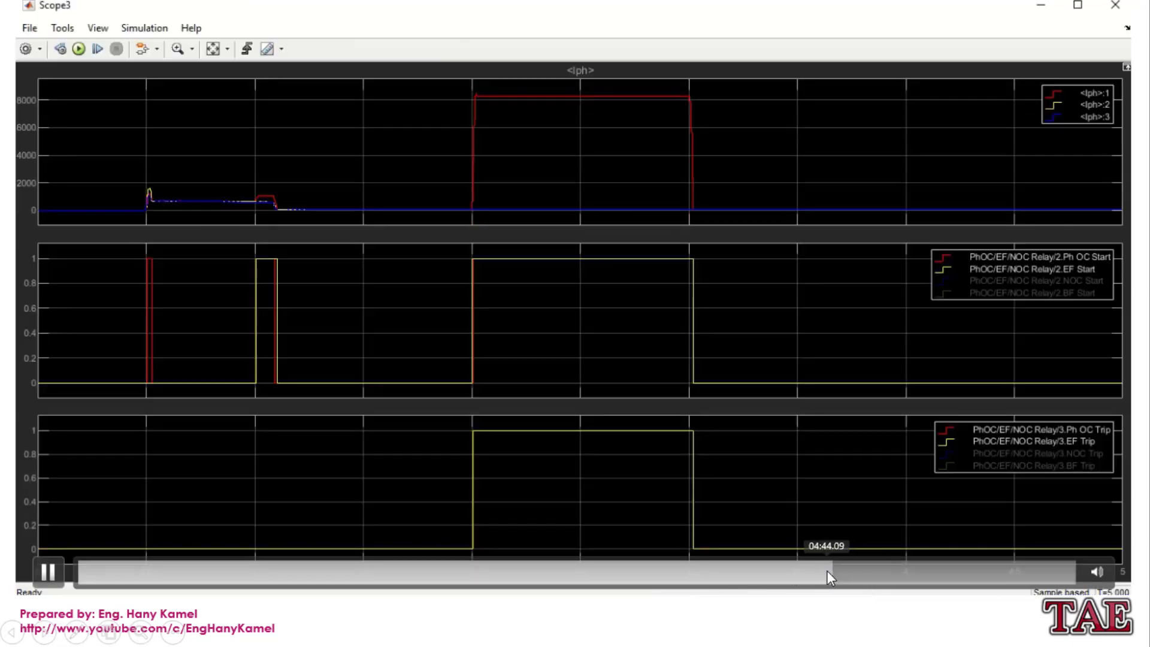
pyautogui.click(609, 384)
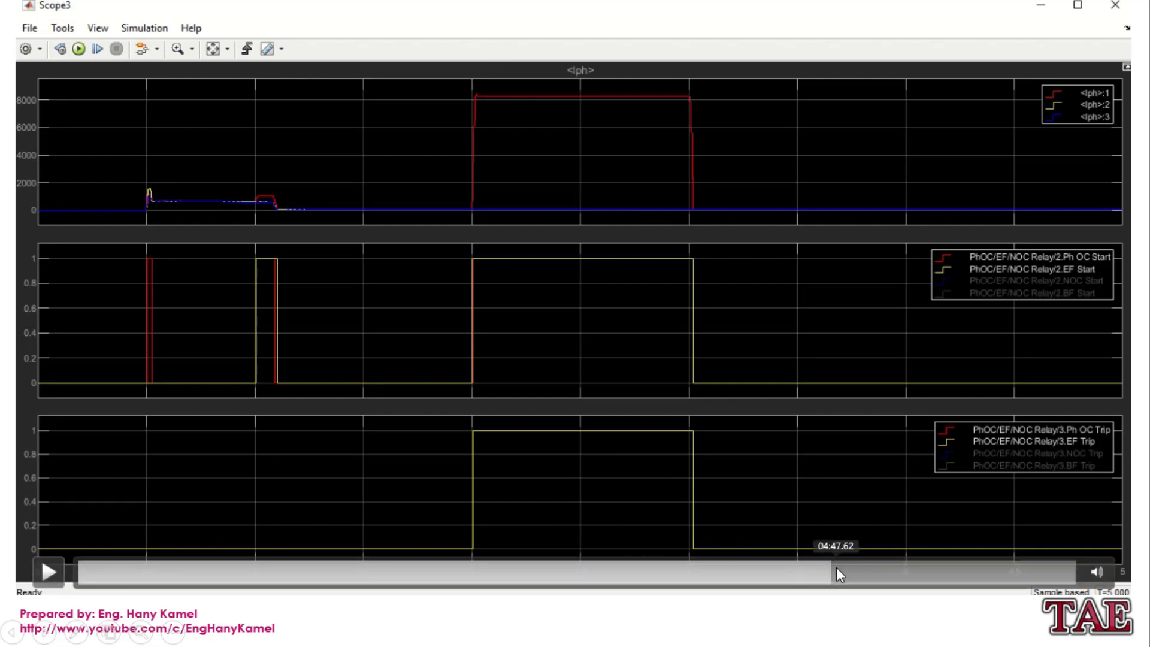
# - Scrub the recording forward to the Export_comtrade_explaining.m script and back to the relay trip signals in Scope3
pyautogui.click(872, 566)
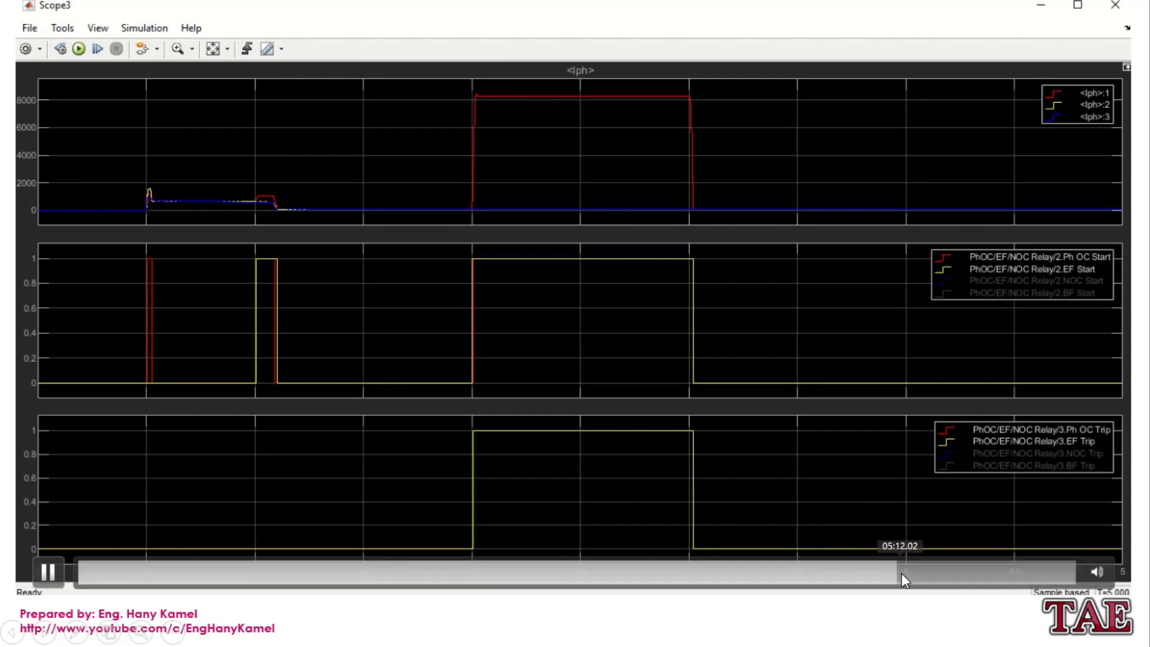
pyautogui.click(905, 573)
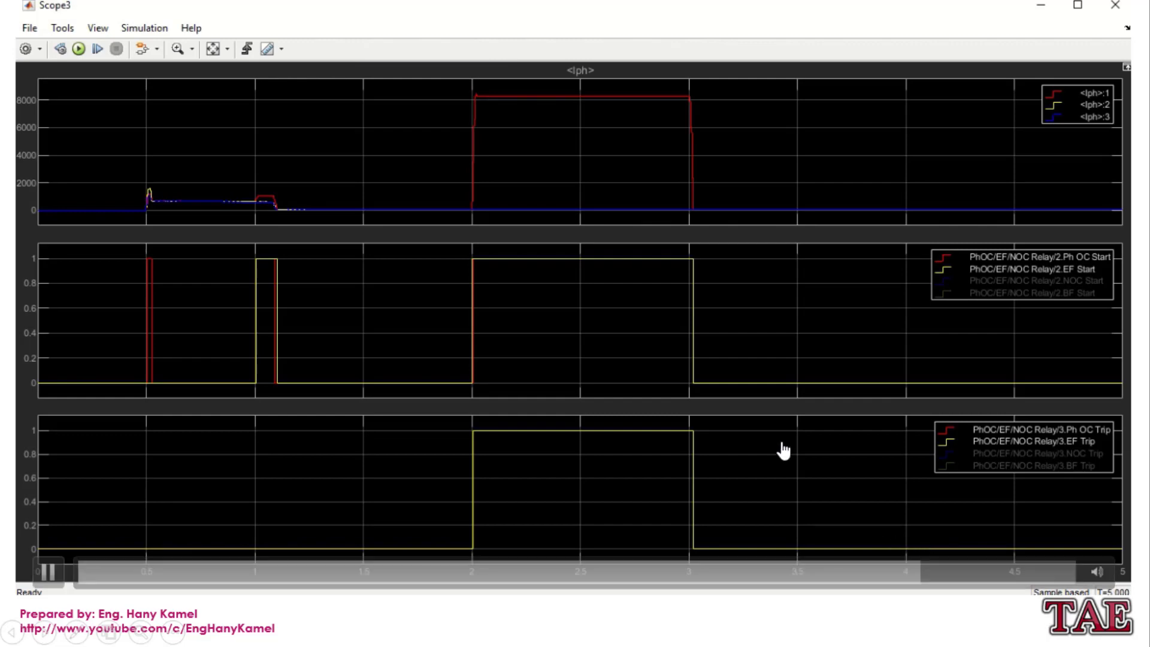
pyautogui.click(973, 566)
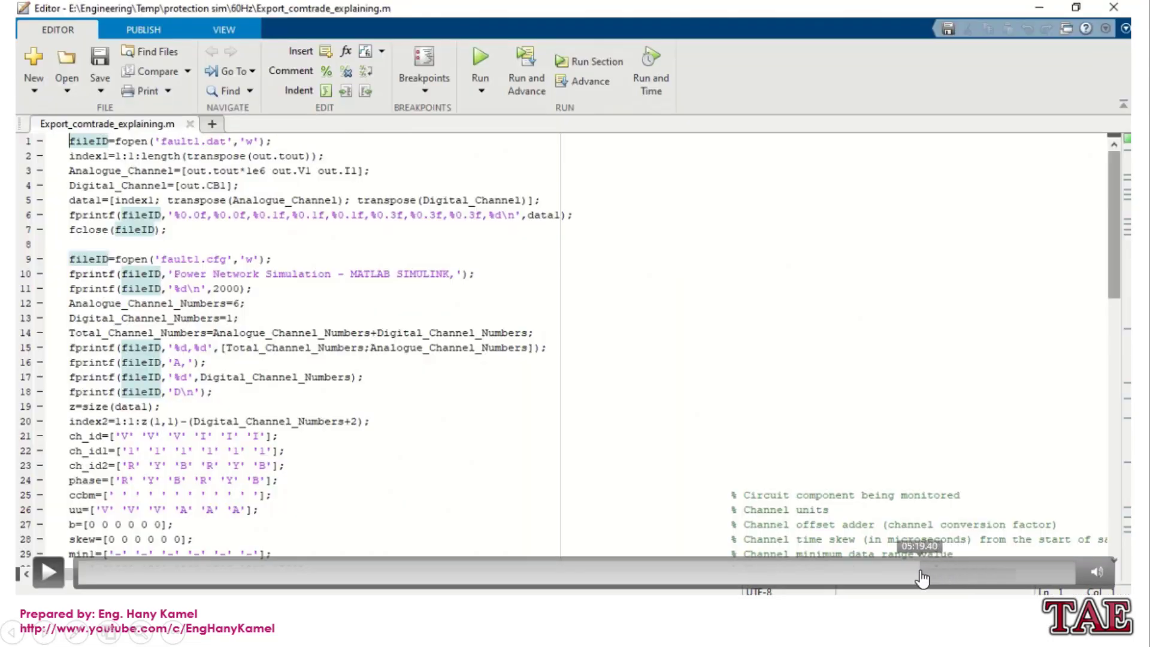
pyautogui.click(922, 576)
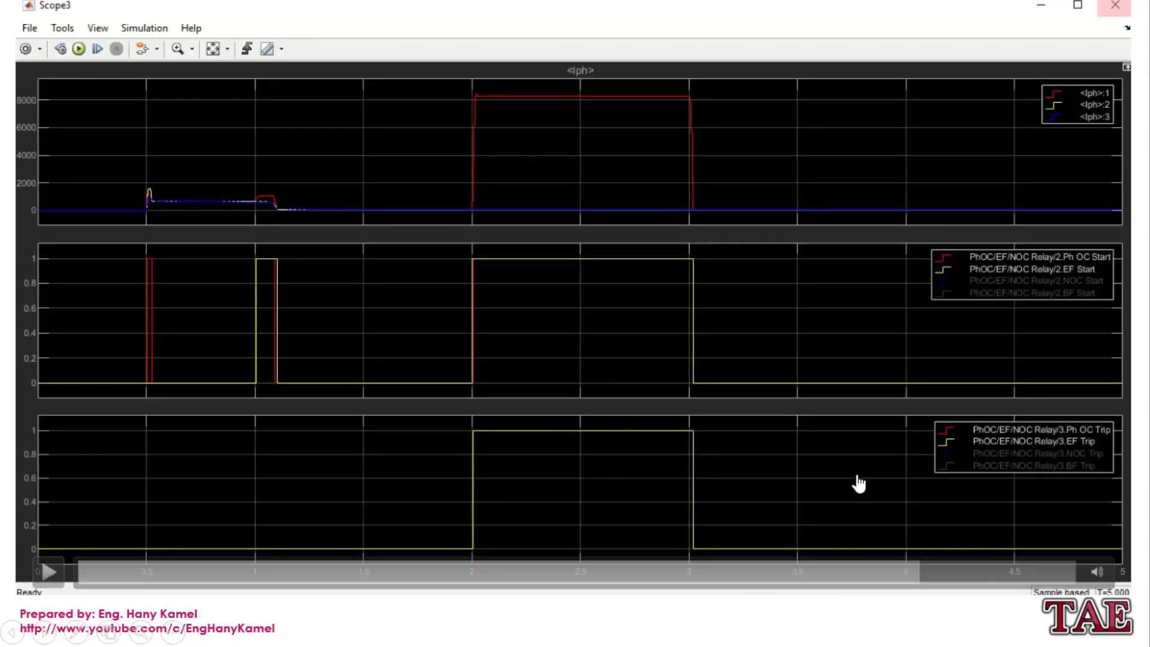
pyautogui.click(858, 483)
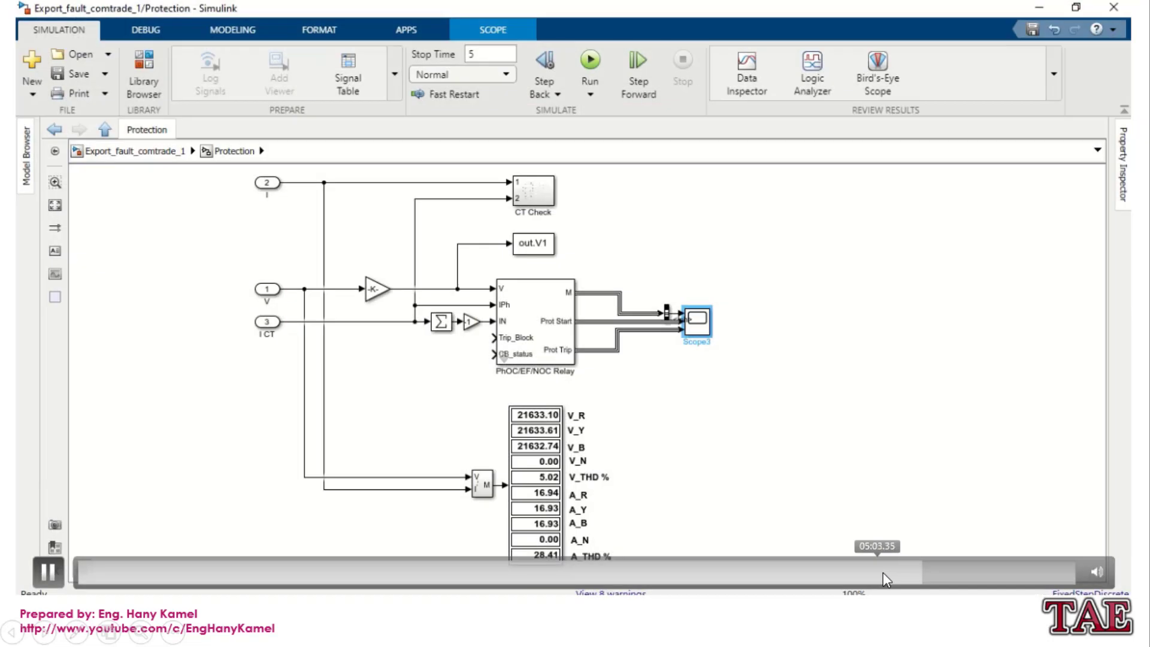
pyautogui.click(883, 573)
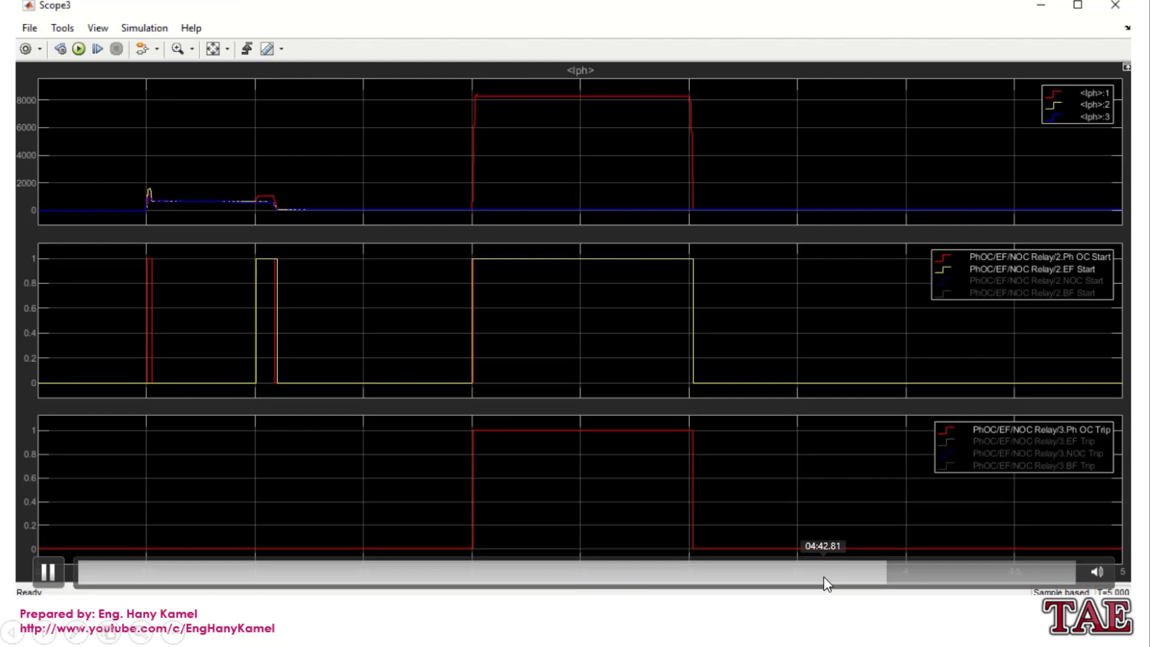
# - Pause and resume the recording to compare the phase overcurrent and earth fault trip signals in Scope3
pyautogui.click(803, 509)
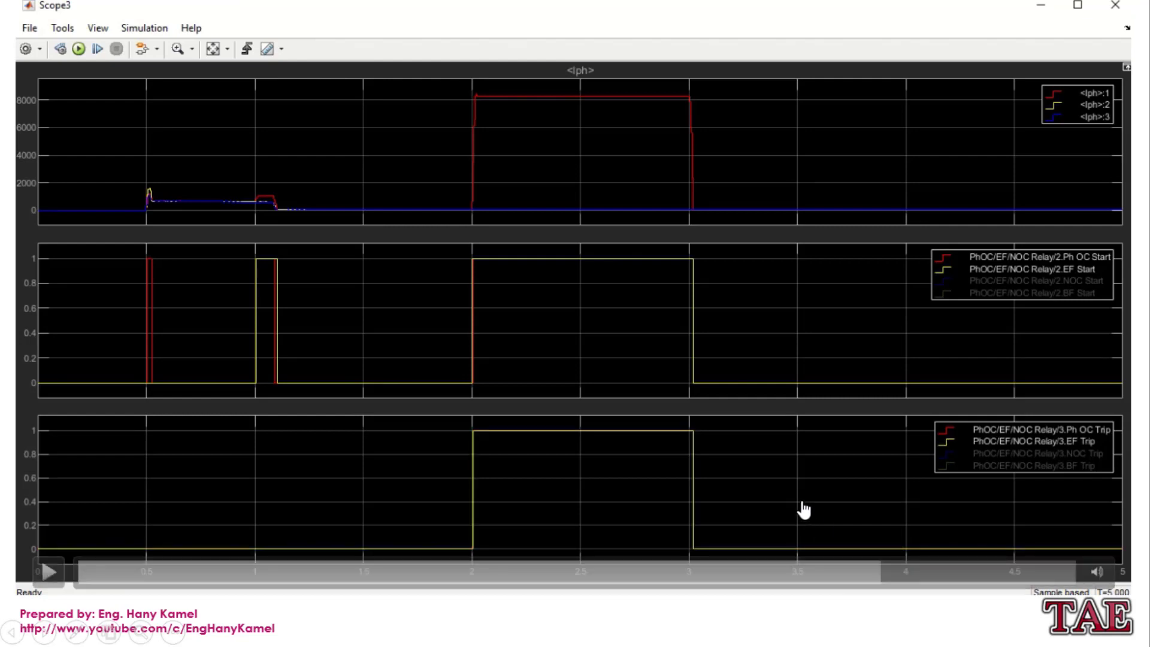
pyautogui.click(804, 509)
pyautogui.click(803, 509)
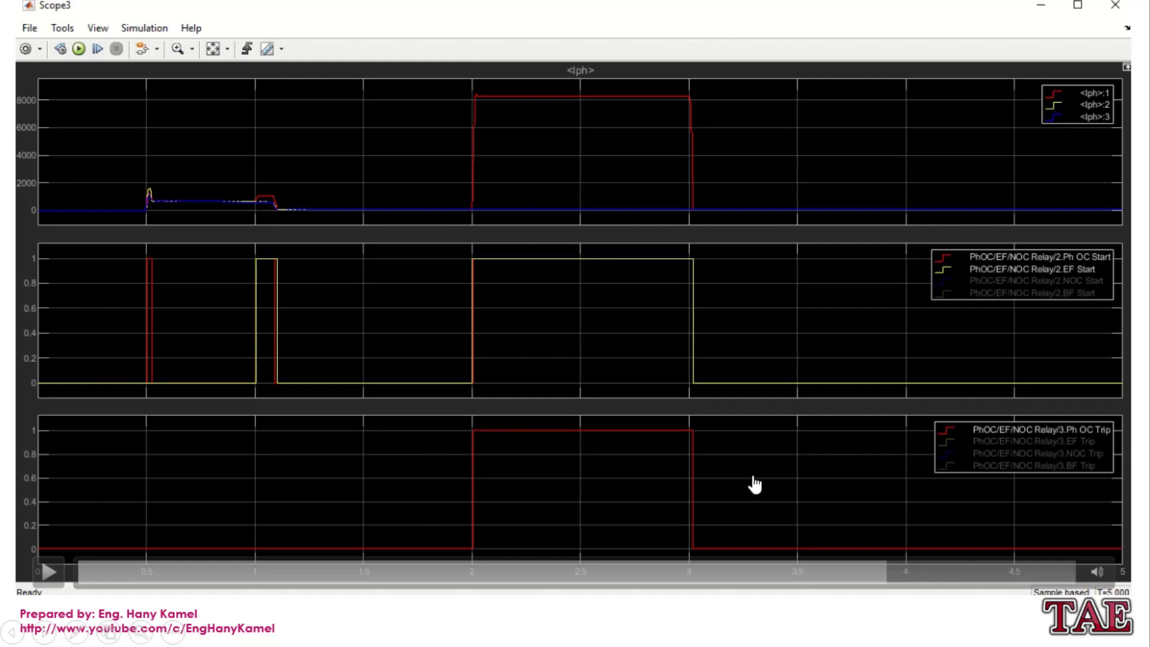
pyautogui.click(802, 488)
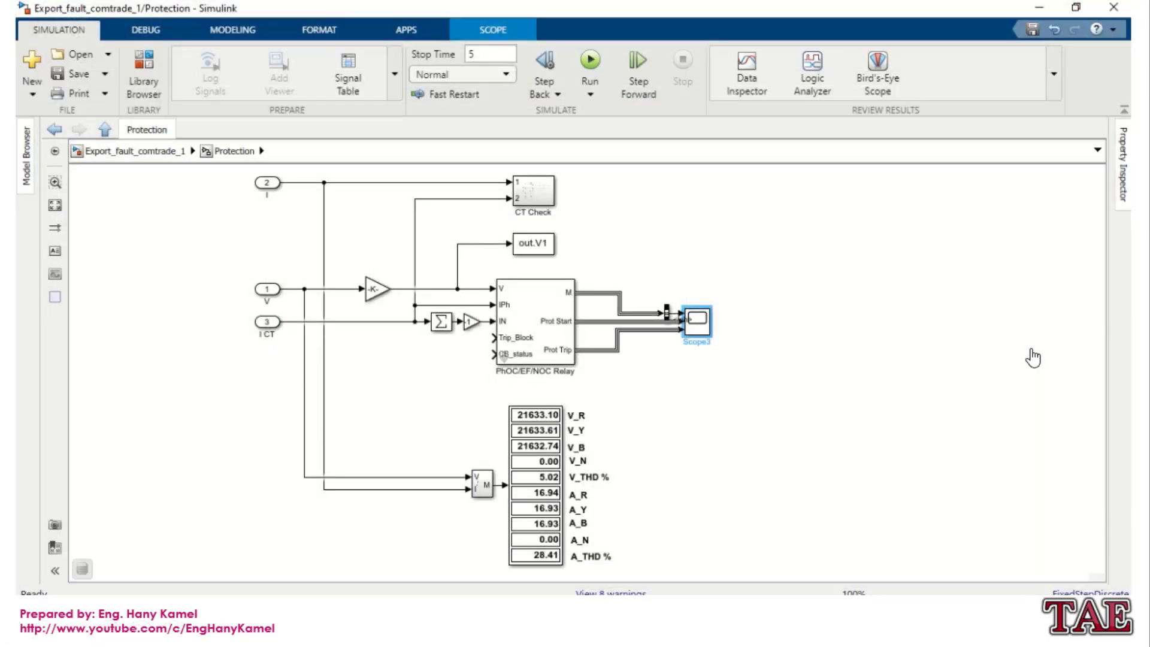
# - Examine the whole Export_comtrade_explaining.m script, from the fault1.dat and fault1.cfg file creation to the closing lines
pyautogui.press('Escape')
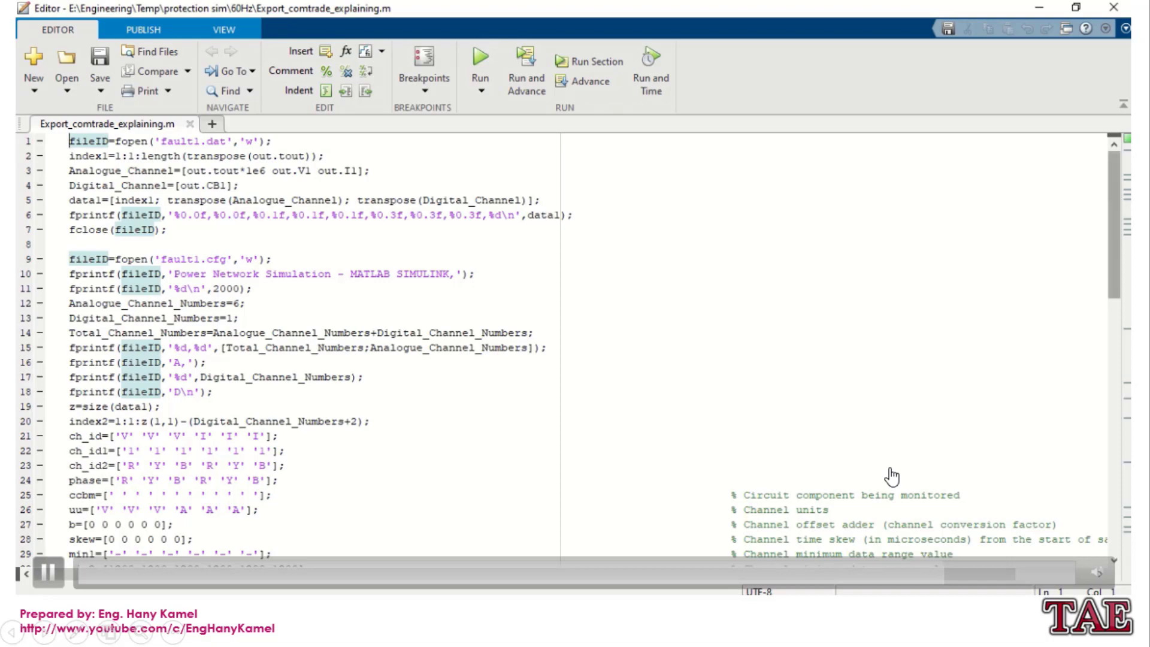
pyautogui.scroll(-7, 891, 476)
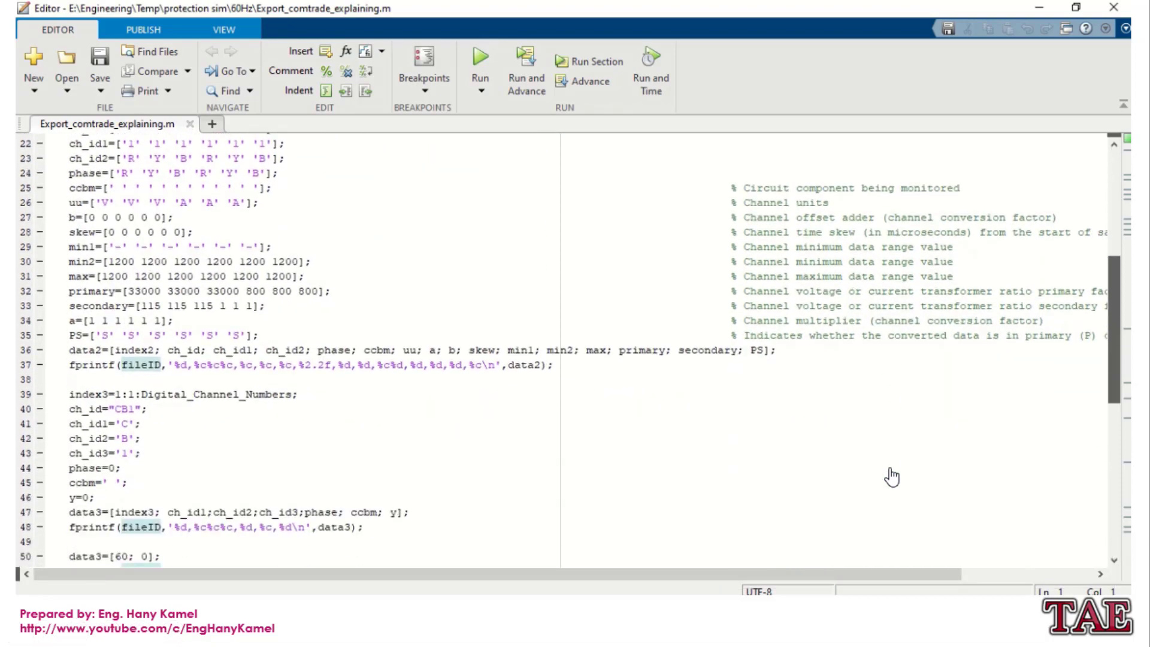
pyautogui.scroll(-10, 891, 476)
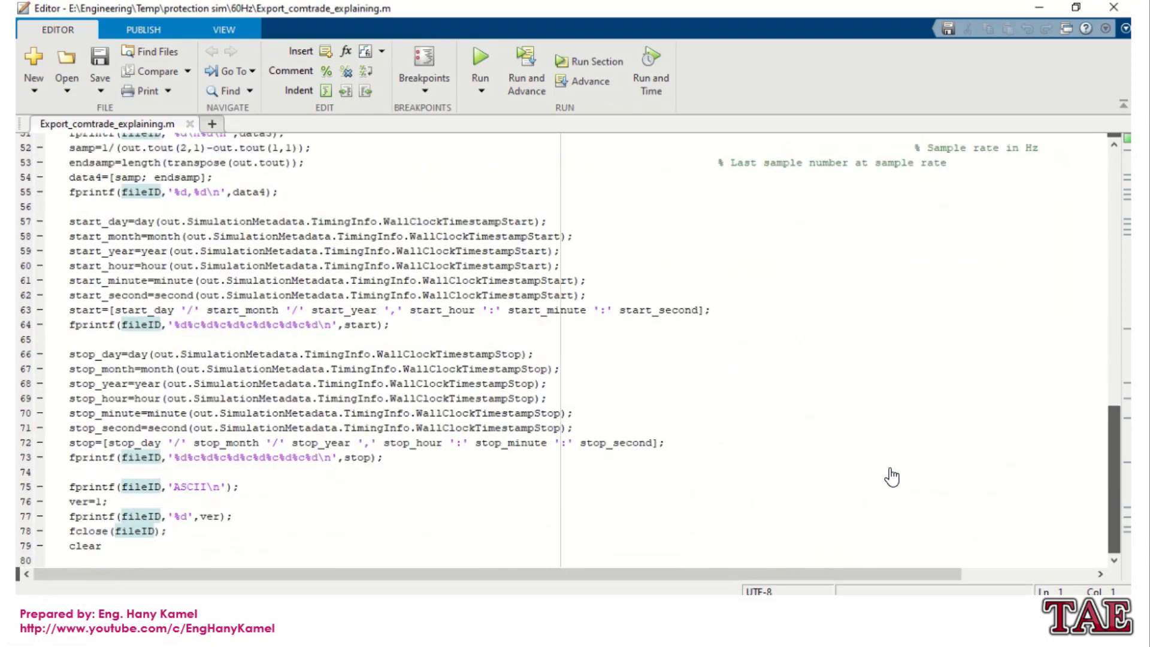
pyautogui.scroll(17, 891, 476)
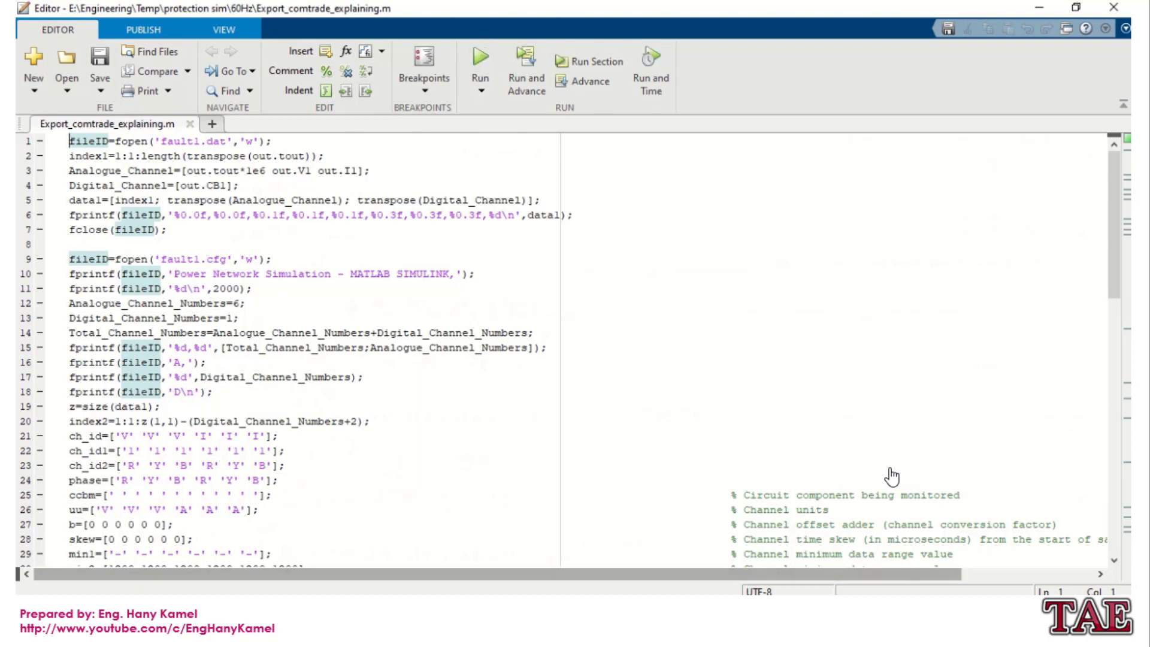
# - Check the current folder path in the main MATLAB window and switch to the same 60Hz folder in File Explorer
pyautogui.hotkey('alt', 'Tab')
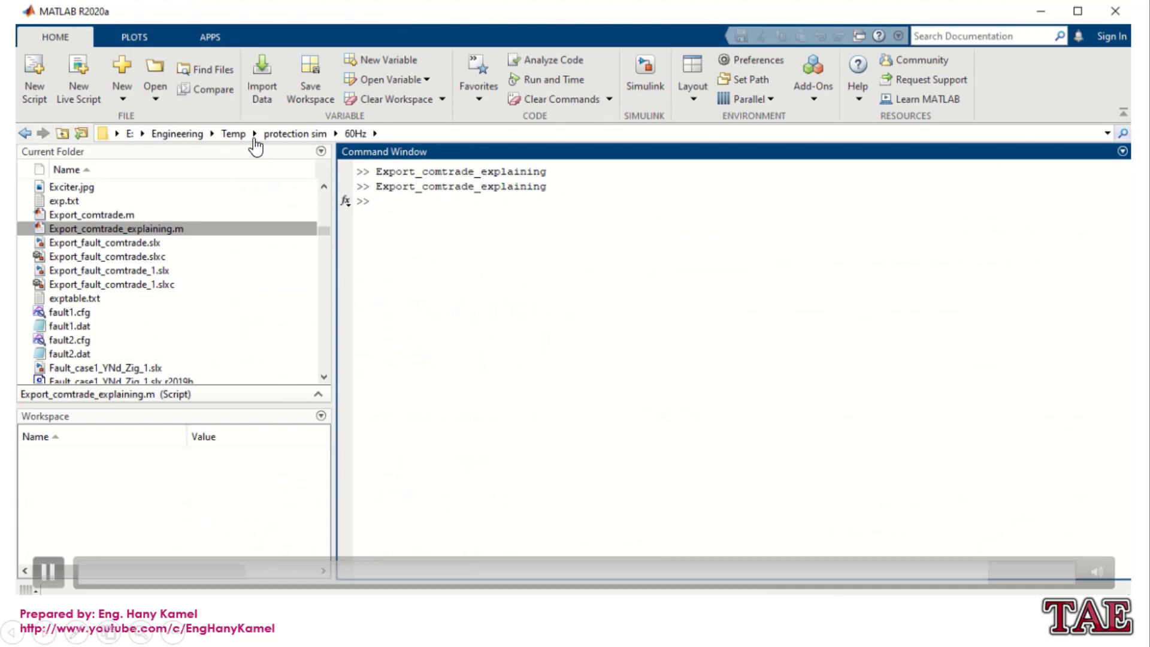
pyautogui.click(410, 138)
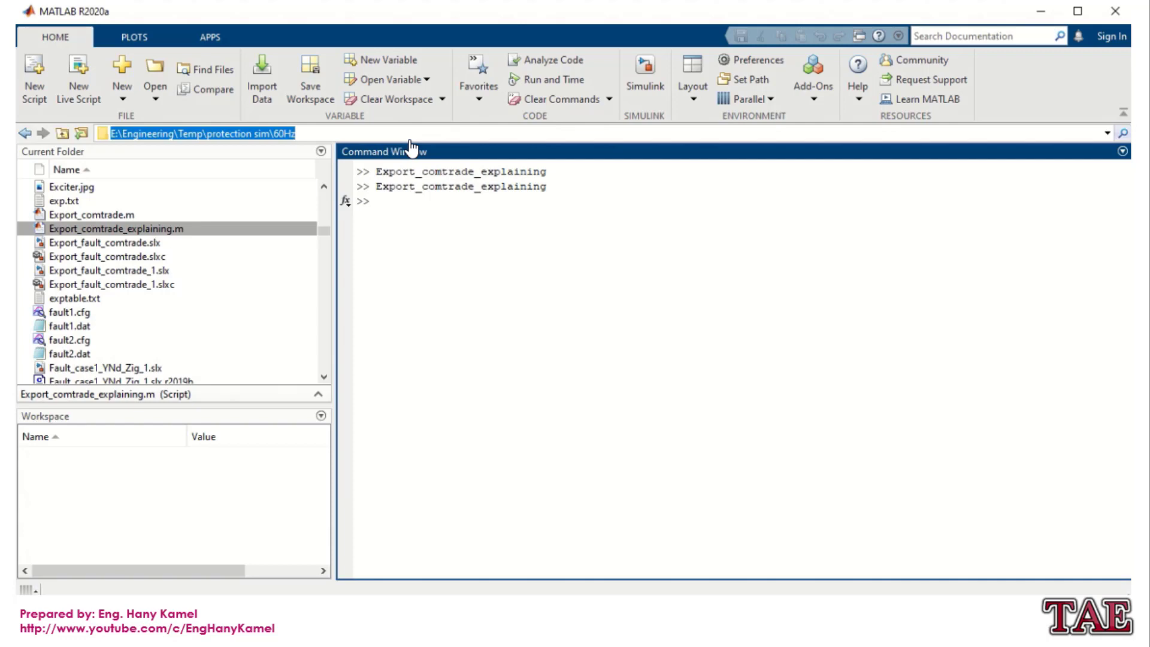
pyautogui.hotkey('alt', 'Tab')
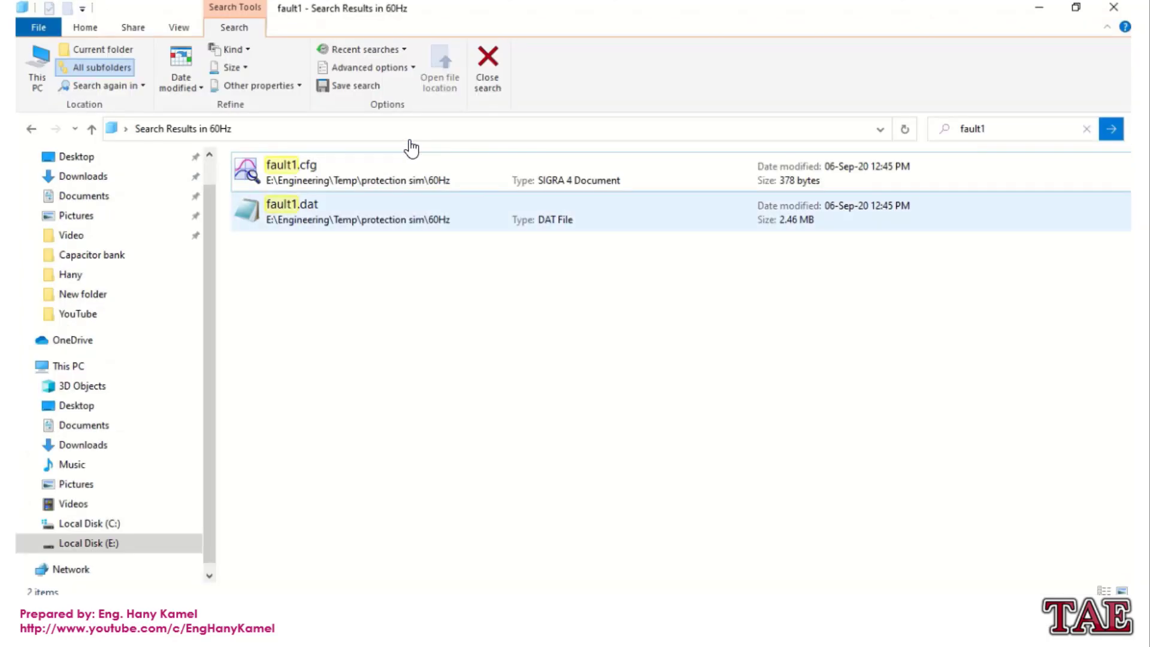
pyautogui.hotkey('alt', 'Left')
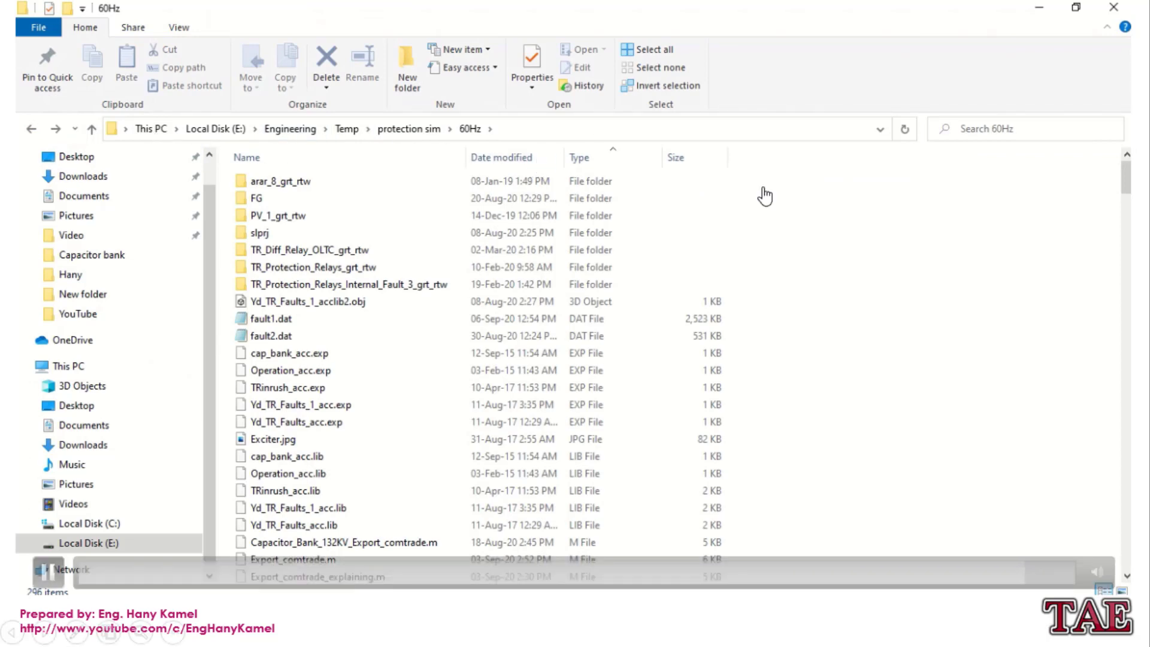
# - Search the 60Hz folder for fault1 and open fault1.cfg in SIGRA
pyautogui.hotkey('ctrl', 'f')
pyautogui.write('fau')
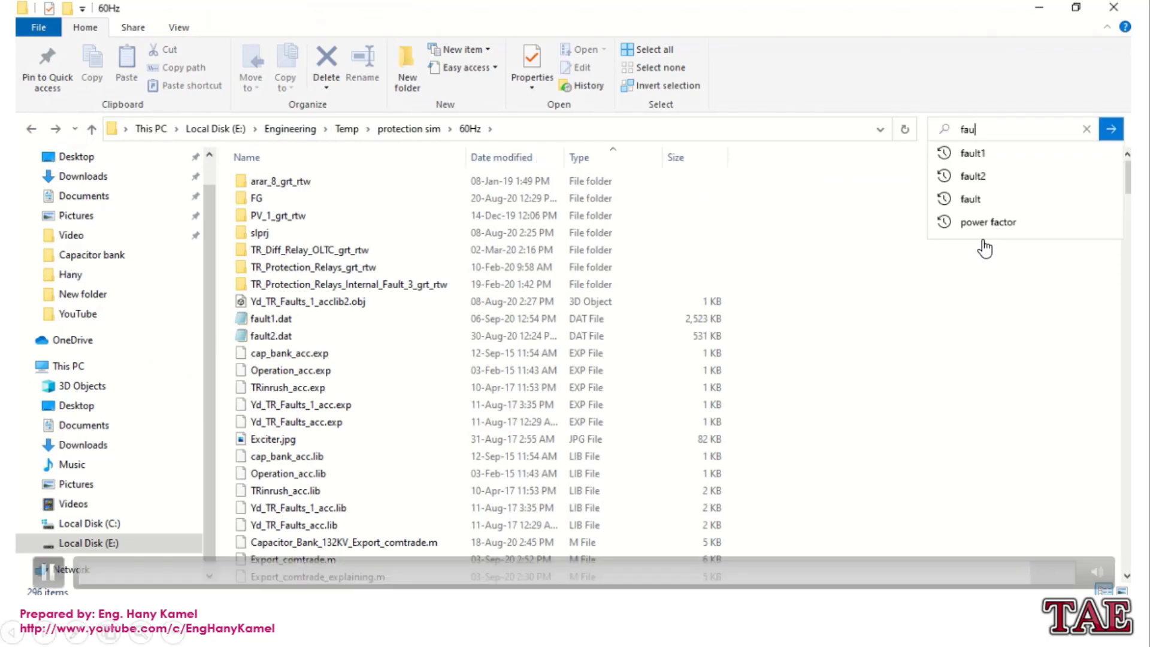
pyautogui.write('lt1')
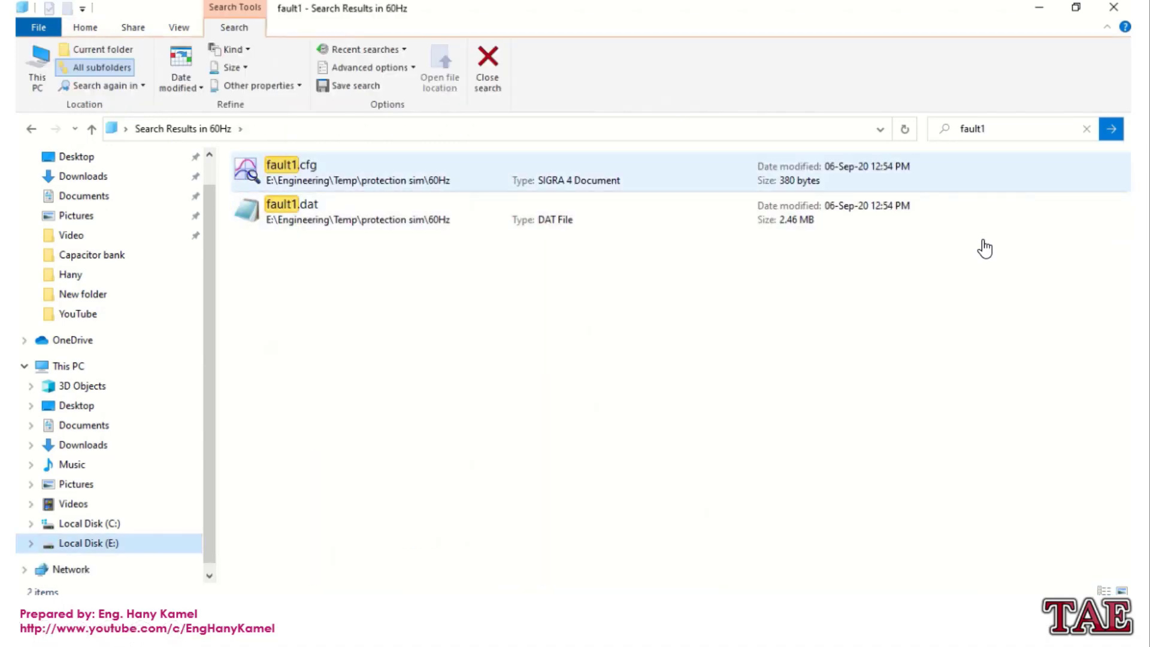
pyautogui.press('Down')
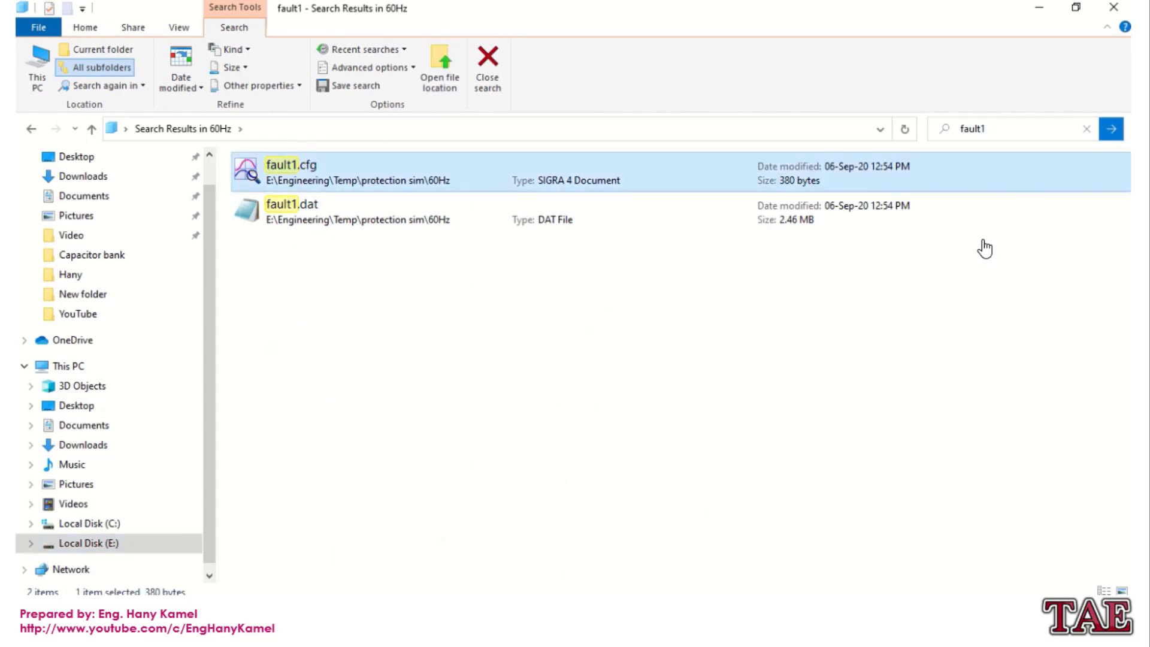
pyautogui.press('Return')
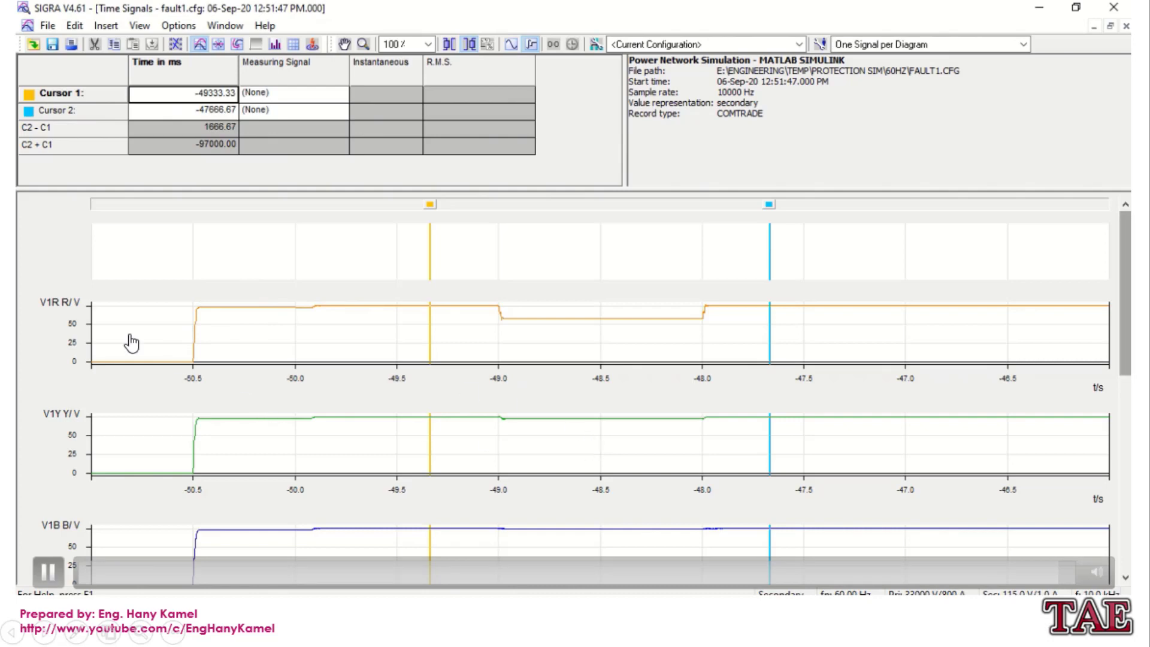
# - Examine the three phase voltage, phase current and breaker signals of the fault1 record in SIGRA
pyautogui.scroll(-3, 93, 519)
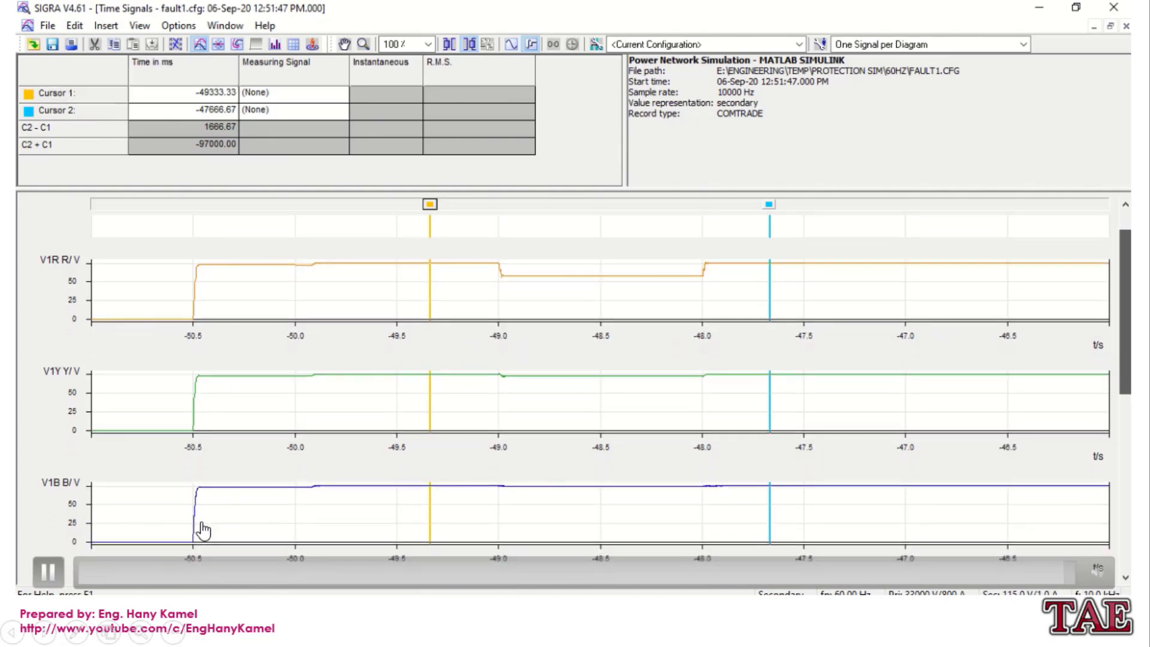
pyautogui.scroll(-15, 204, 530)
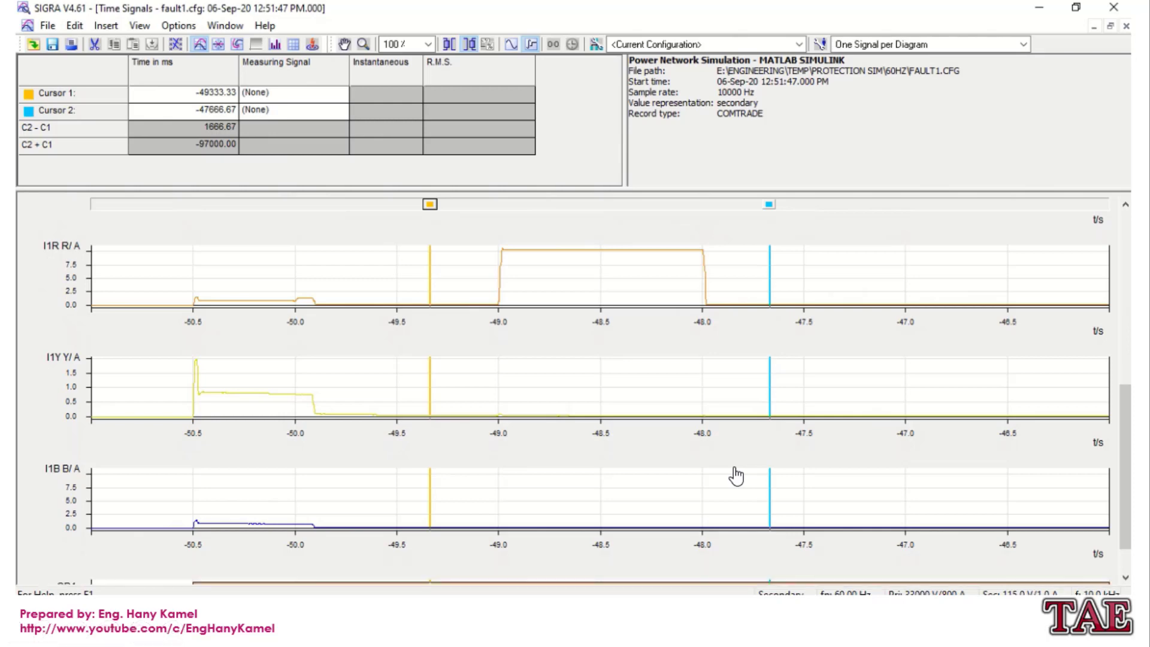
pyautogui.scroll(5, 543, 378)
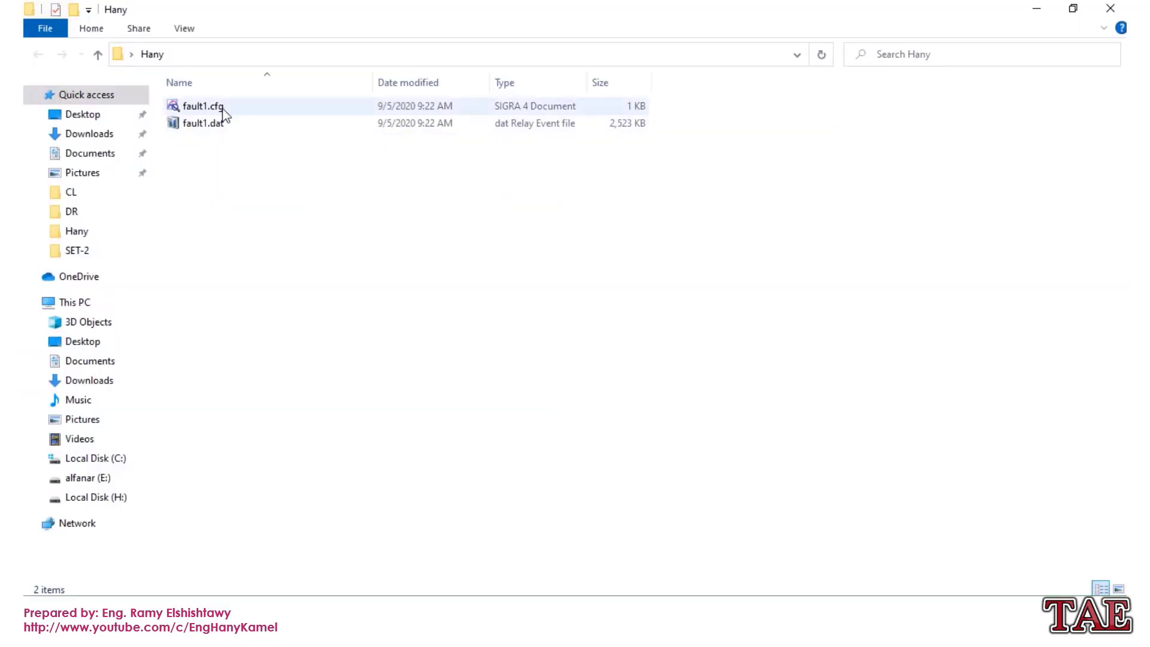
# - Open fault1.cfg from the folder holding the copied fault files to view it, and minimize the folder window
pyautogui.click(223, 113)
pyautogui.click(268, 178)
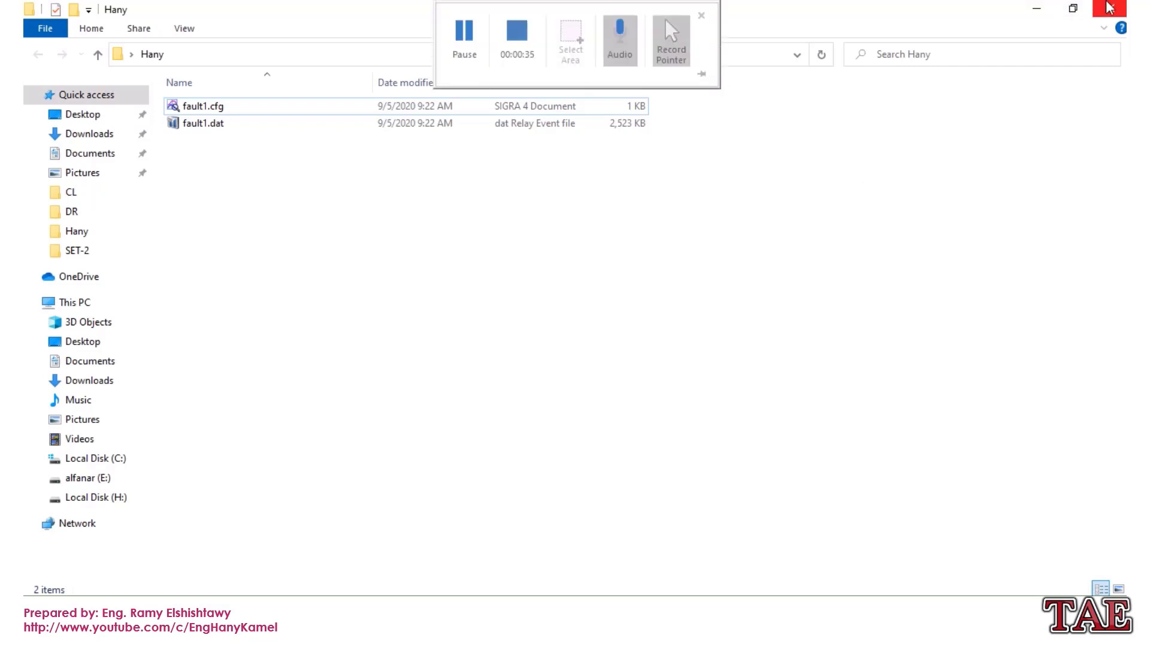
pyautogui.click(1036, 8)
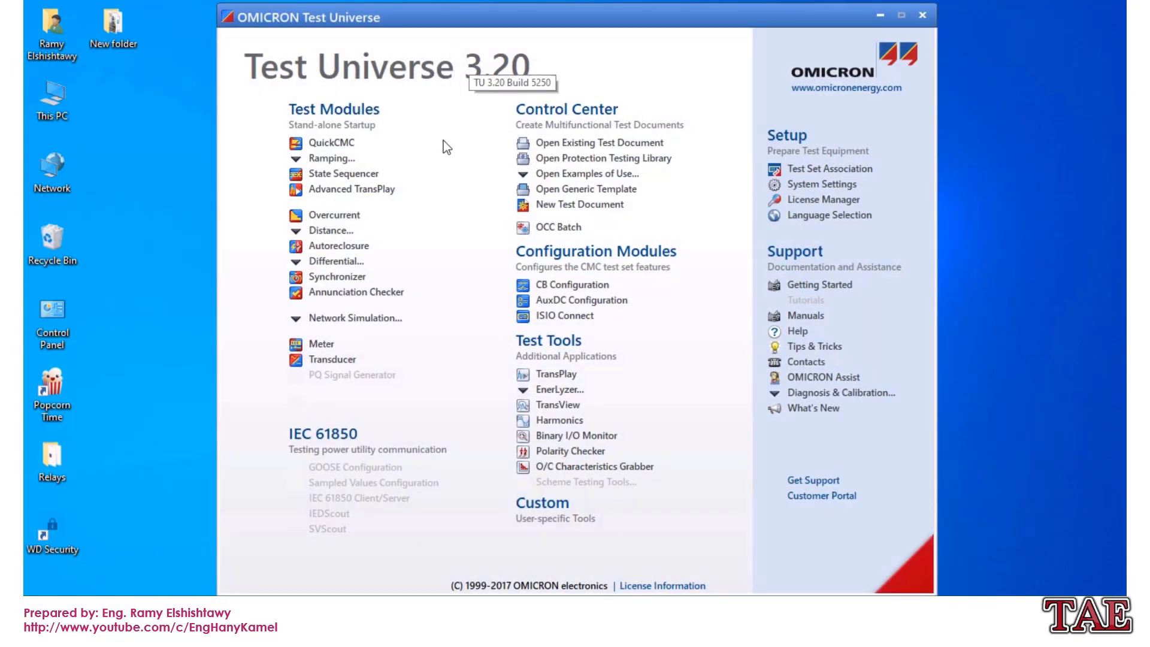
# - Start TransPlay from OMICRON Test Universe and add fault1.cfg from the desktop folder as a play file, bringing up its Comtrade import settings
pyautogui.click(558, 375)
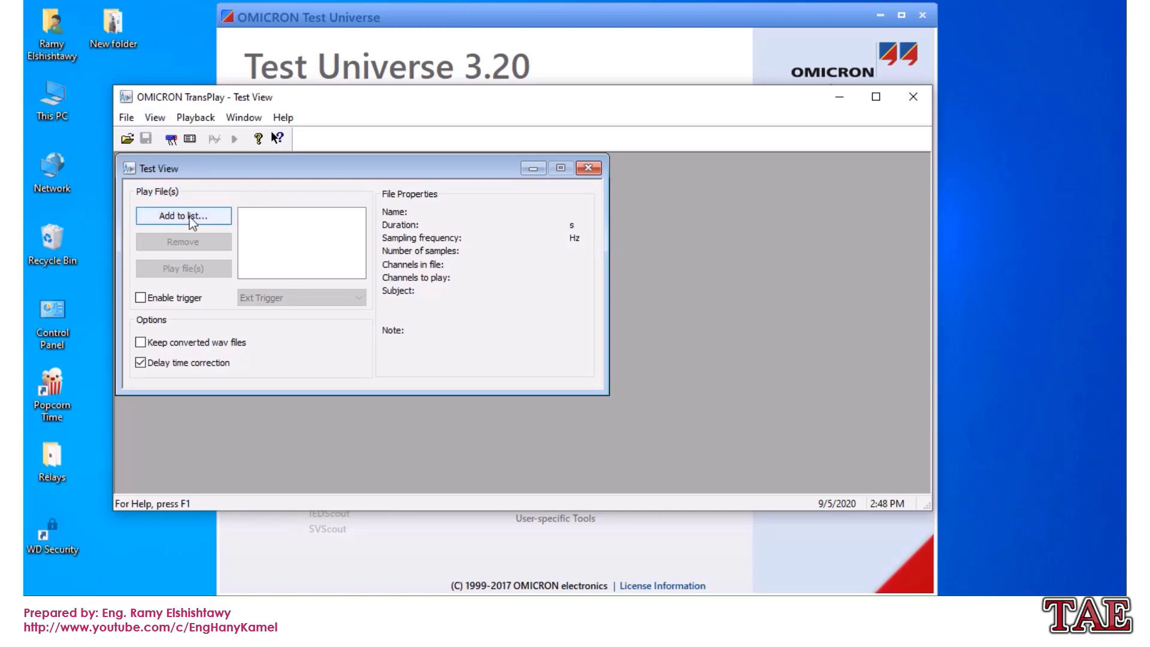
pyautogui.click(189, 217)
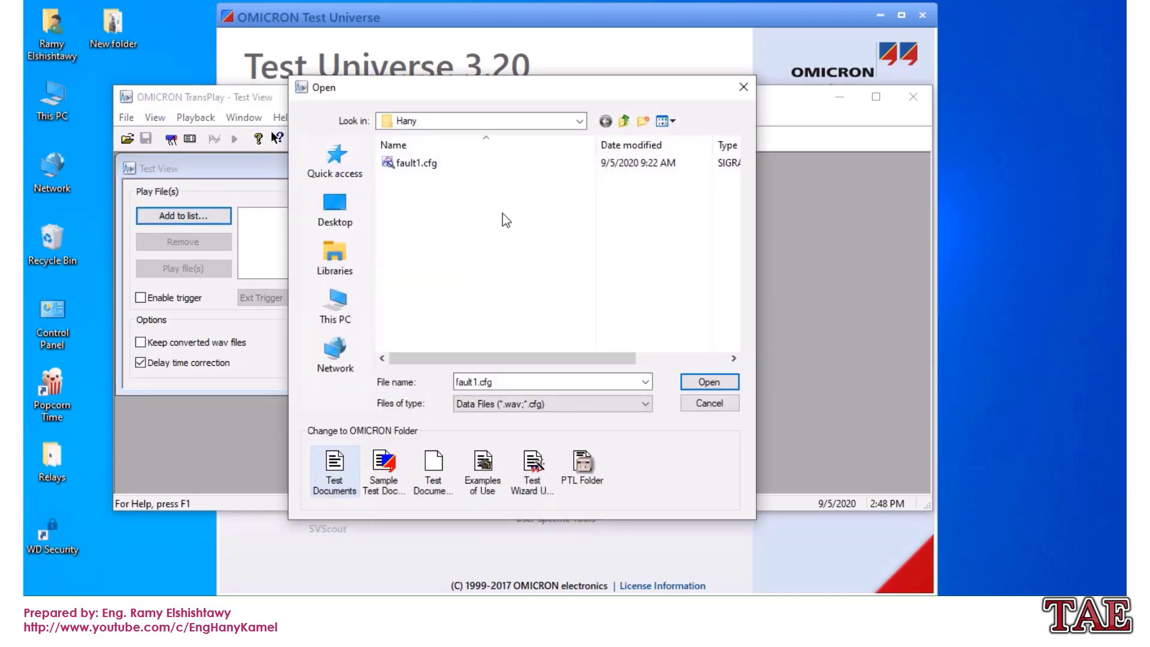
pyautogui.click(334, 217)
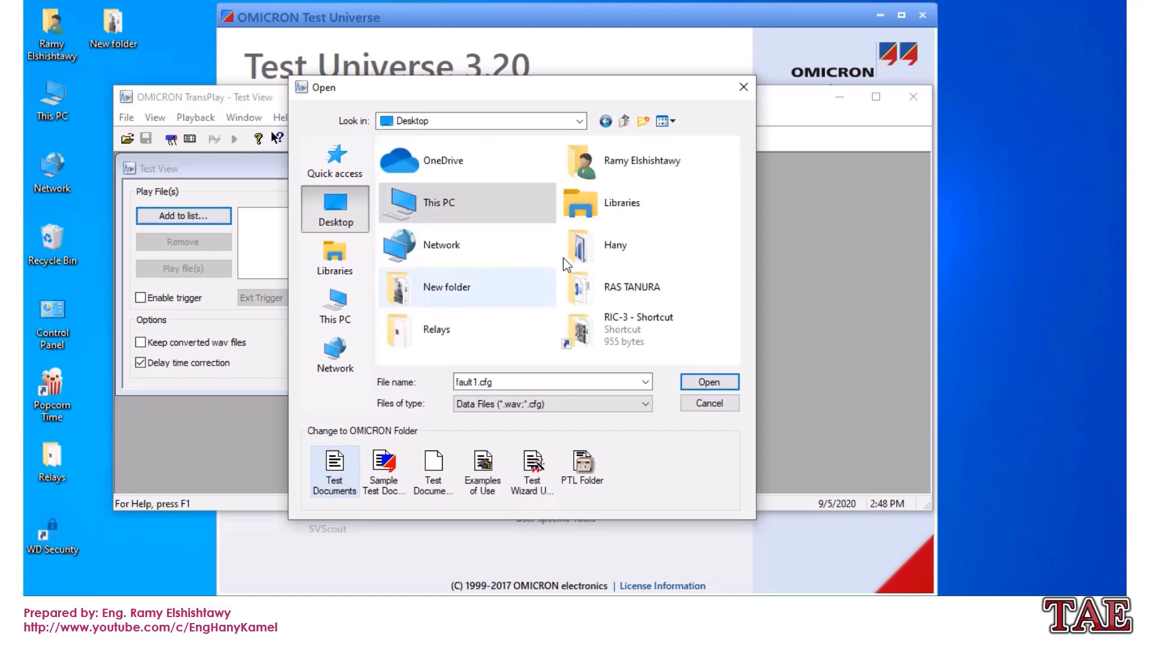
pyautogui.doubleClick(617, 247)
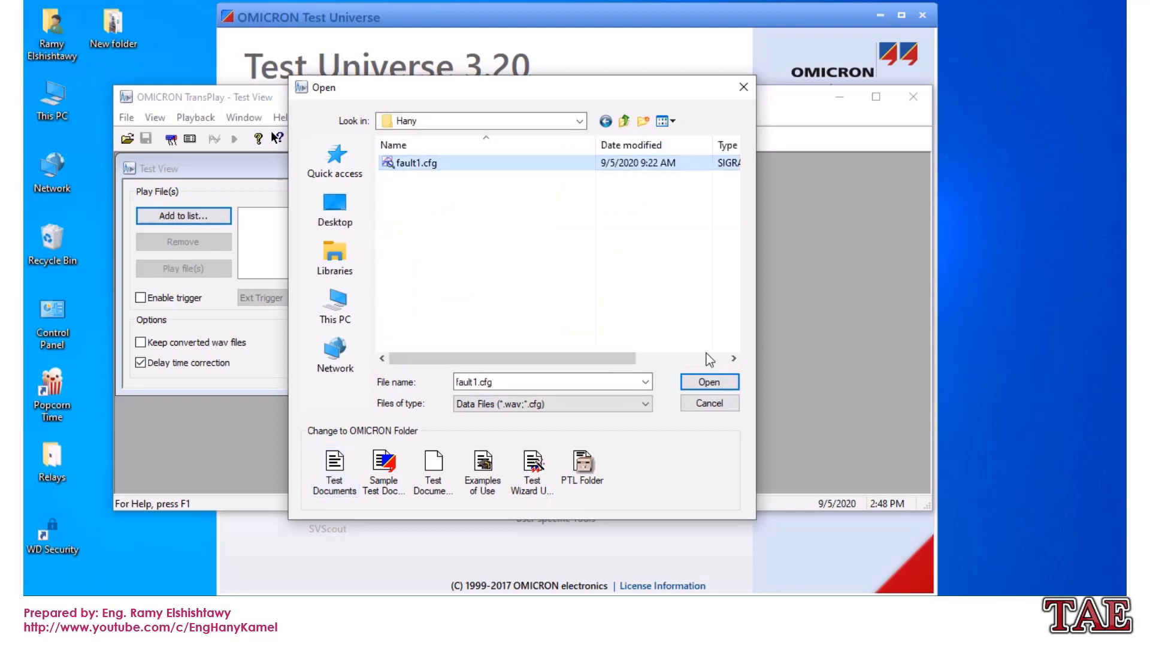
pyautogui.click(709, 382)
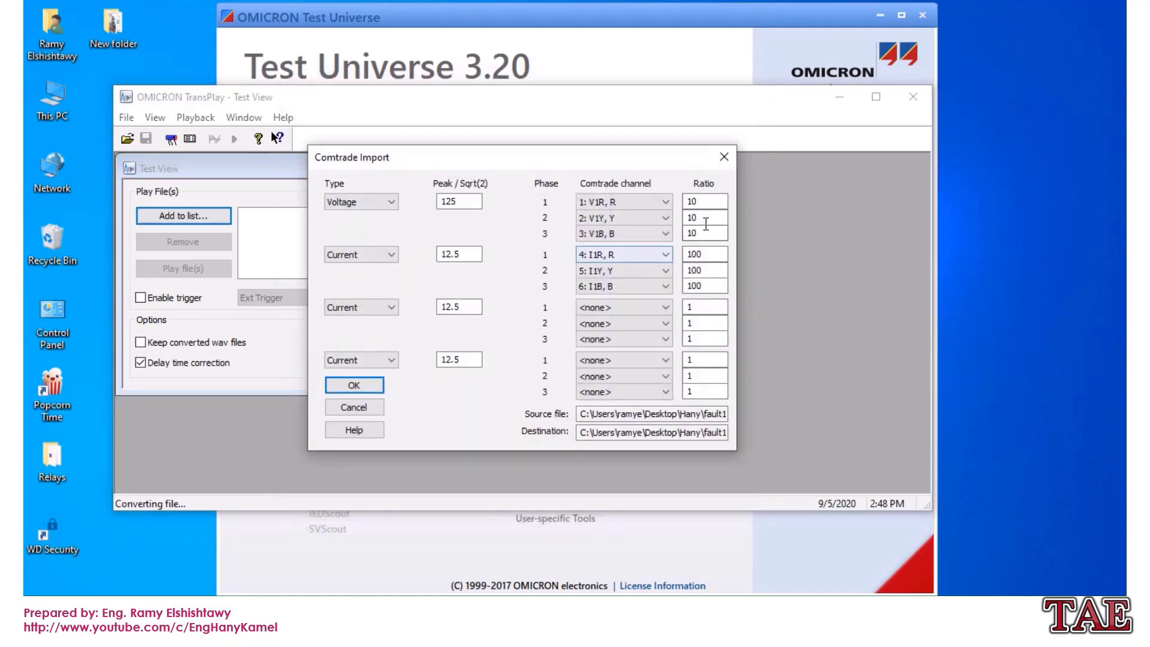
# - Set the ratios of the three voltage and three current channels to 1 and complete the Comtrade import of fault1
pyautogui.moveTo(707, 205); pyautogui.dragTo(677, 209)
pyautogui.write('1')
pyautogui.press('Tab')
pyautogui.click(696, 233)
pyautogui.press('BackSpace')
pyautogui.moveTo(709, 254); pyautogui.dragTo(677, 287)
pyautogui.write('111')
pyautogui.click(362, 385)
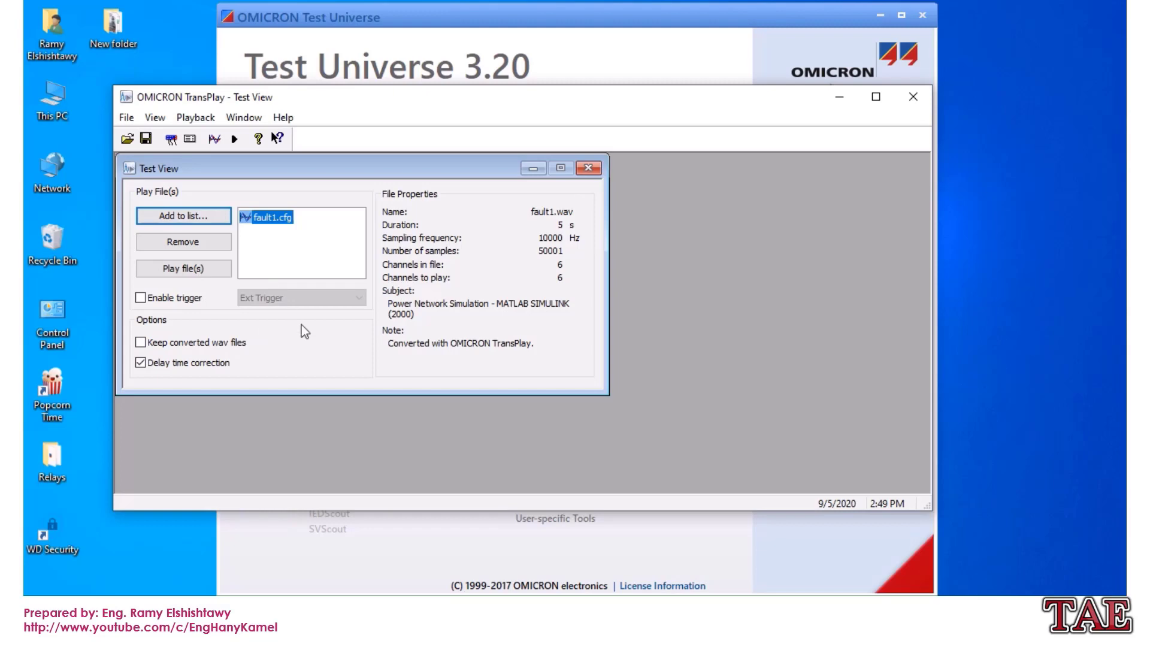
# - Play fault1.cfg, appending to the existing report file, and put TransPlay and Test Universe away
pyautogui.click(181, 269)
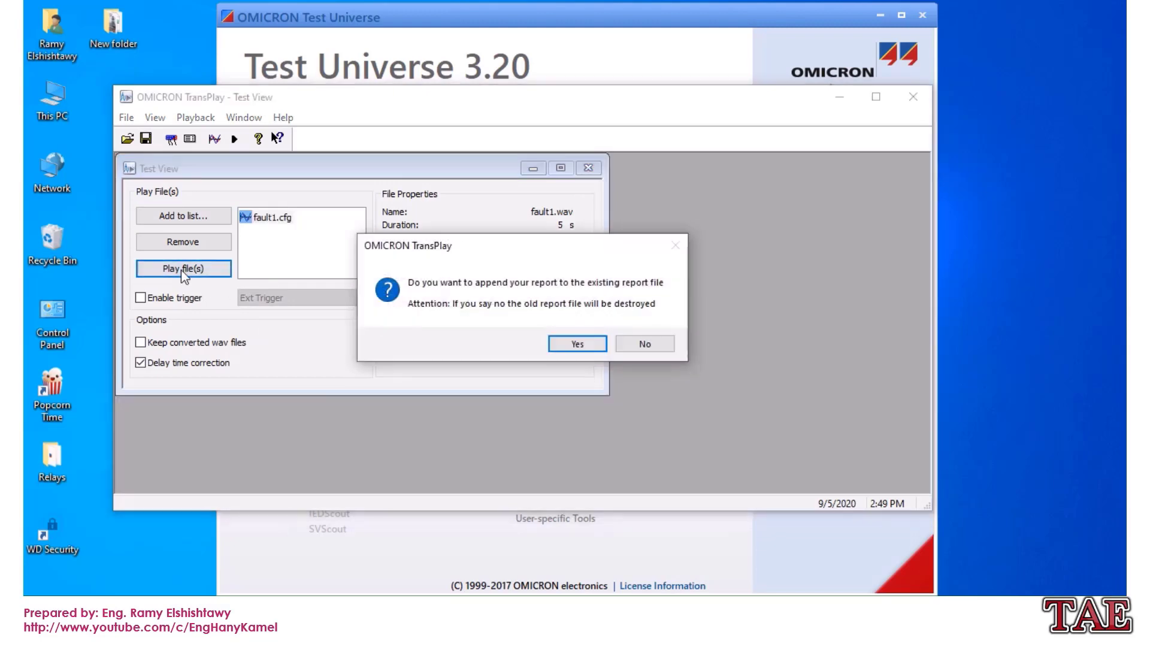
pyautogui.click(565, 340)
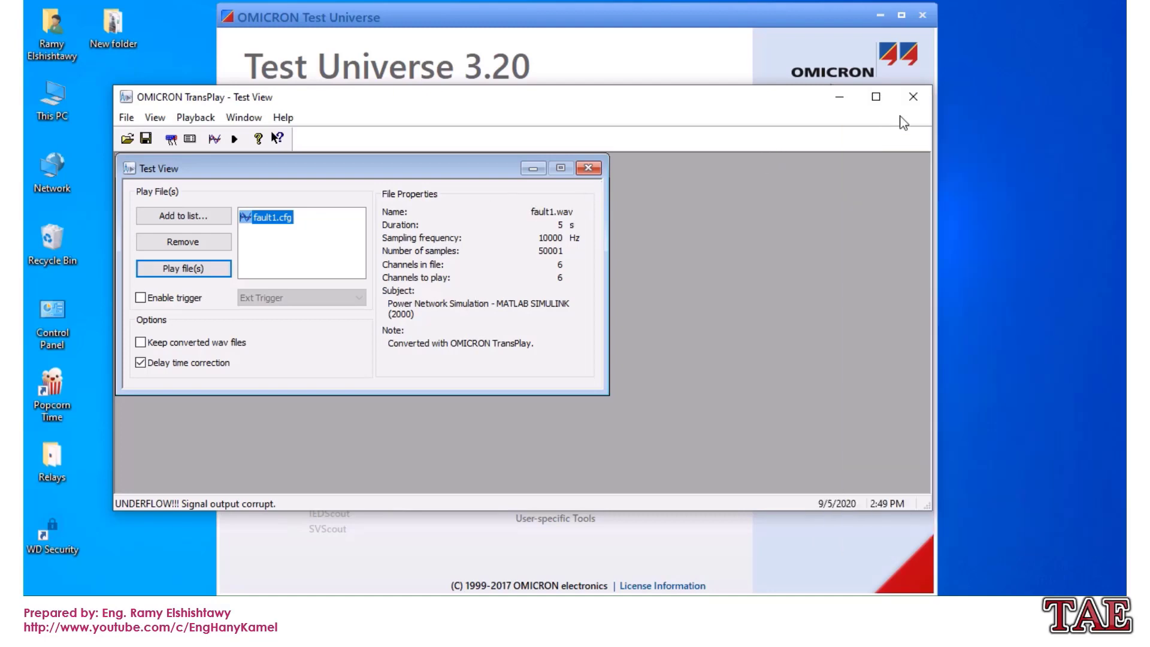
pyautogui.click(907, 97)
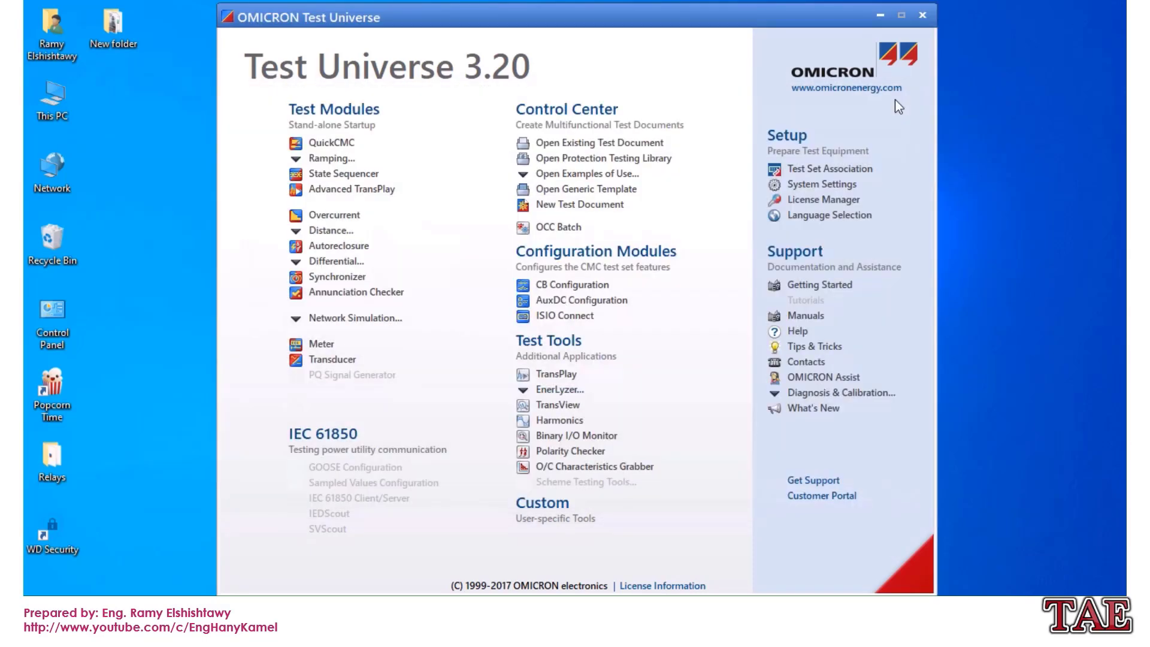
pyautogui.click(880, 15)
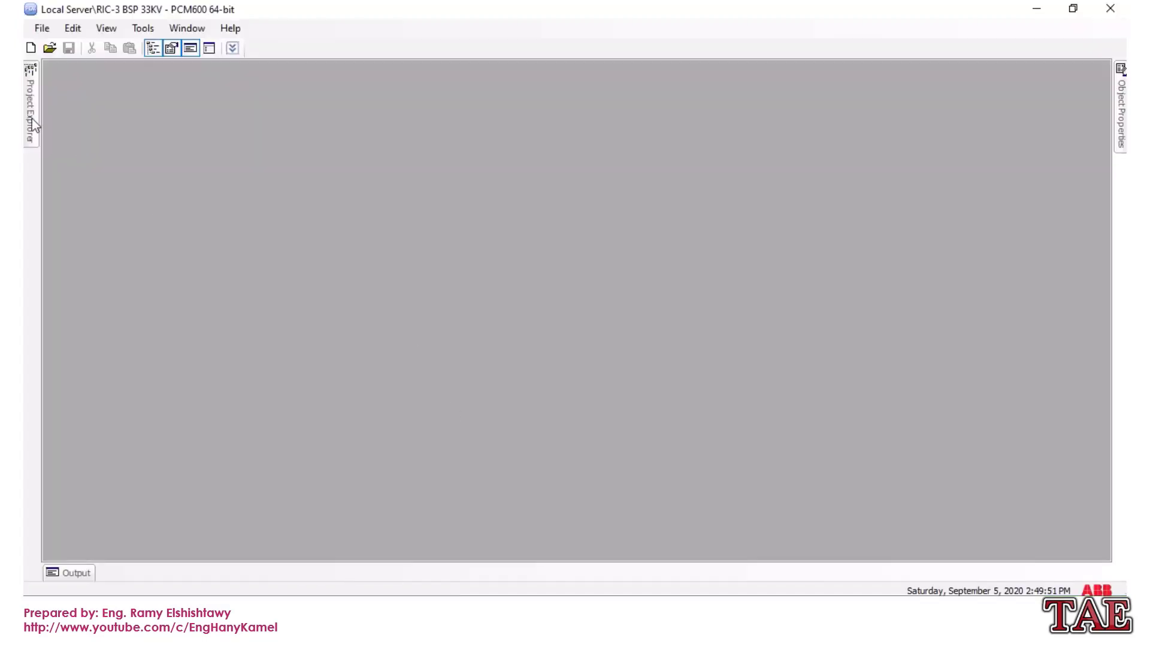
# - In PCM600, open Disturbance Handling for the 87L/21/67N-1_RED670 relay under H59+R1 and read its recordings information
pyautogui.click(31, 117)
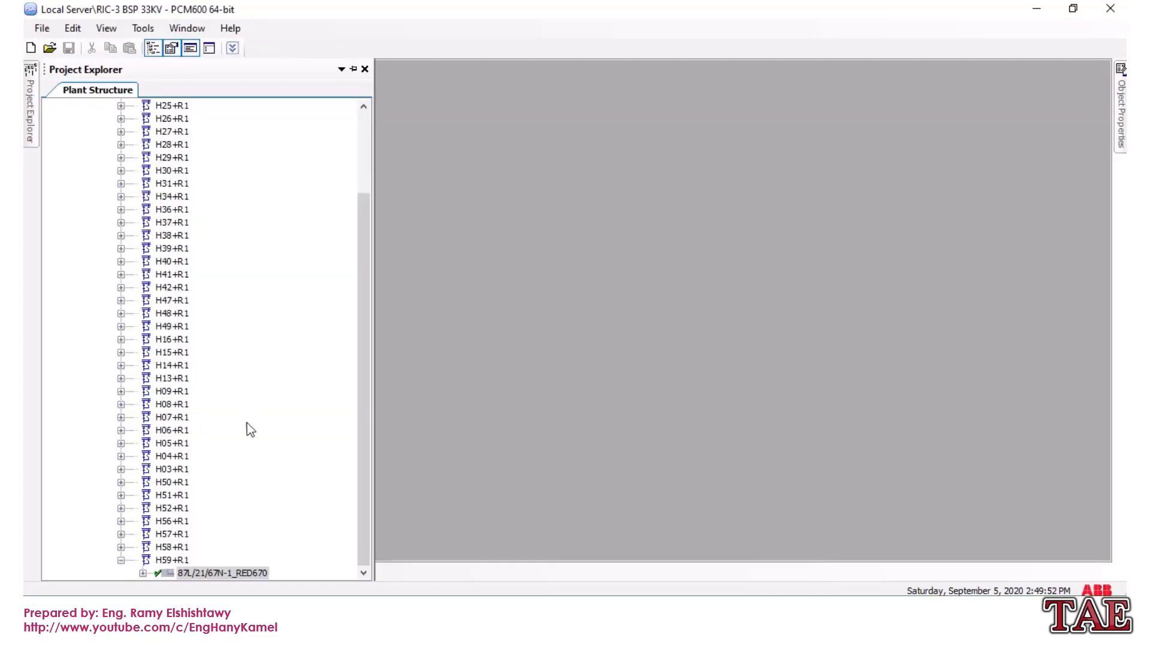
pyautogui.rightClick(195, 570)
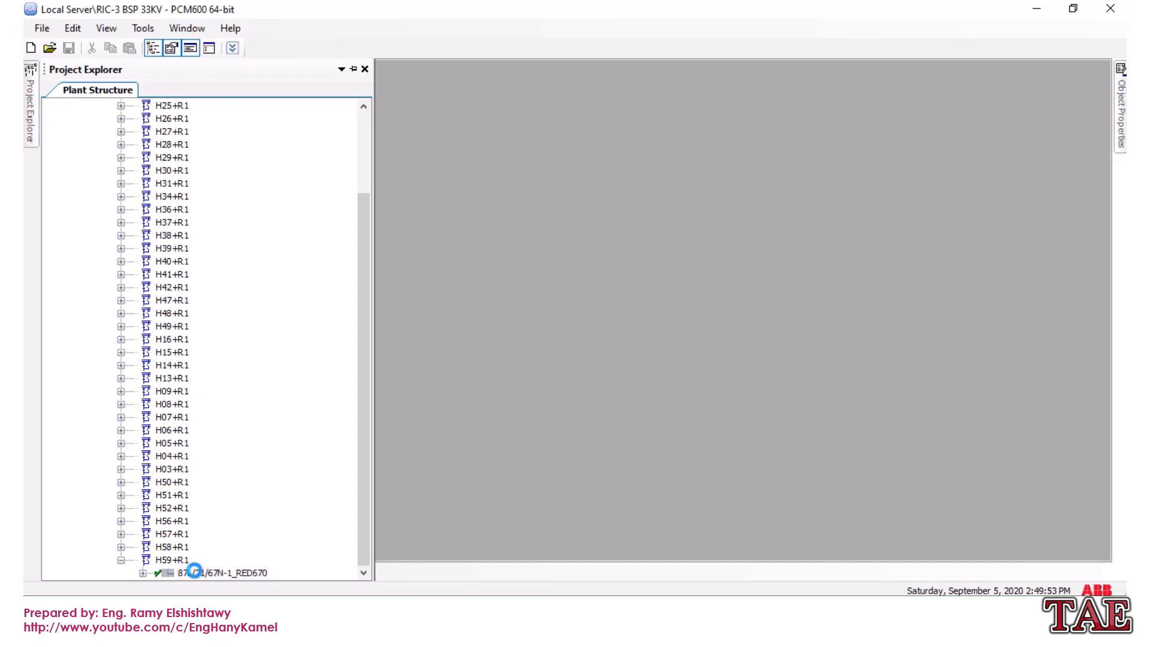
pyautogui.click(249, 60)
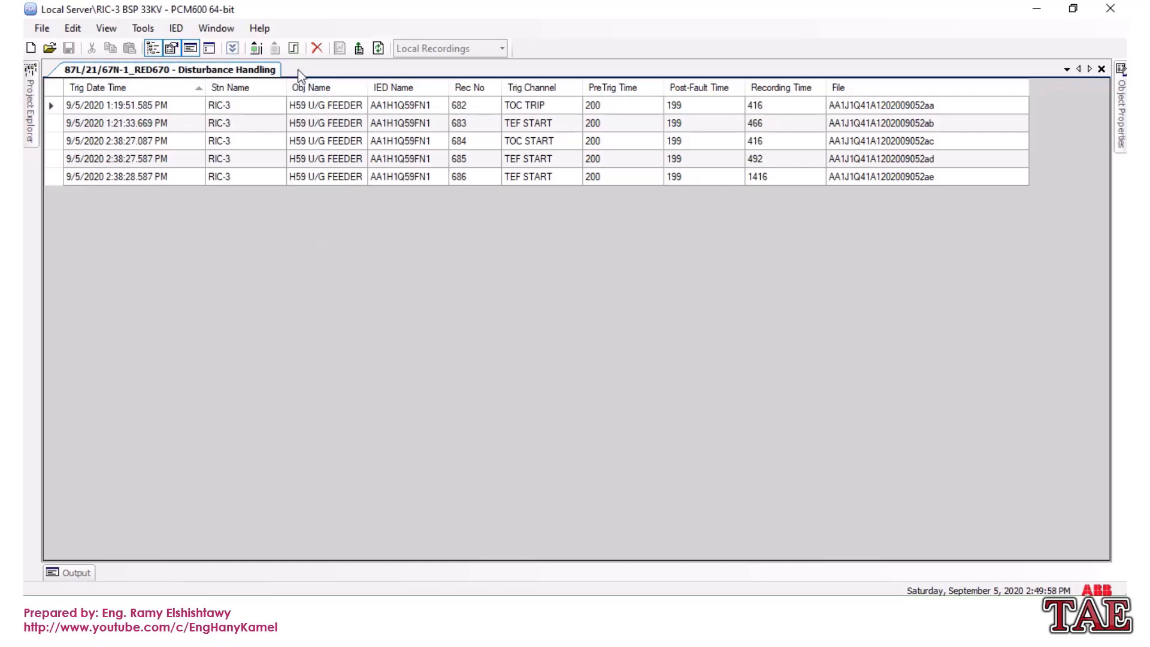
pyautogui.click(256, 48)
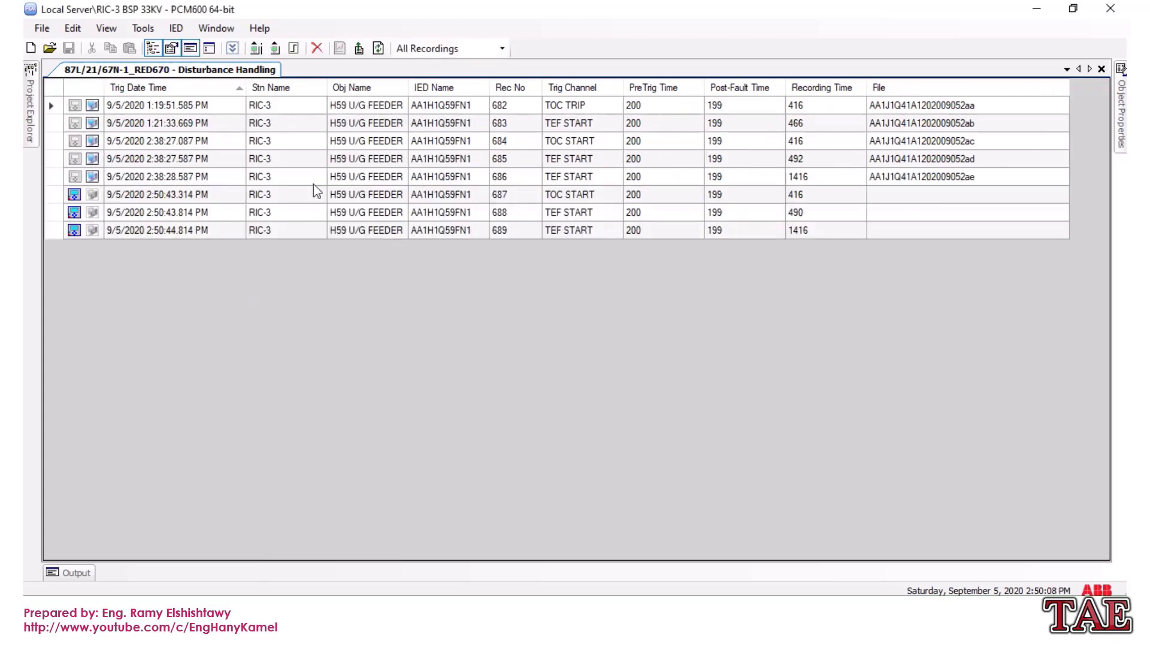
# - Examine the trigger channels of recordings 687, 688 and 689 in the relay's recordings list
pyautogui.click(326, 200)
pyautogui.click(554, 217)
pyautogui.click(572, 228)
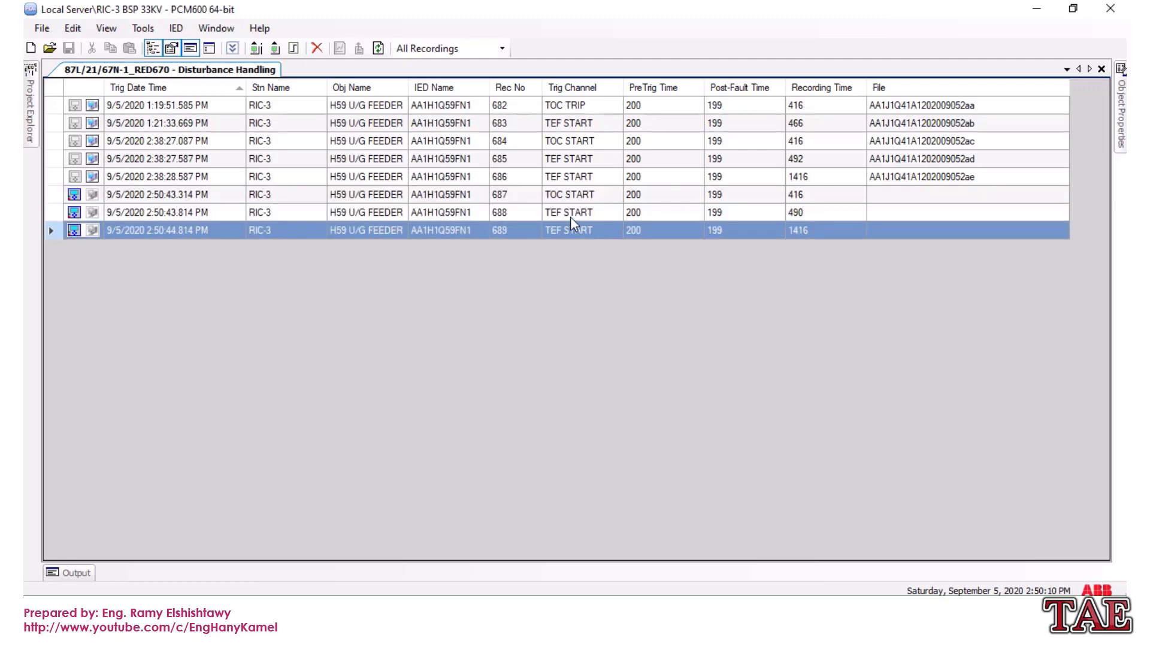
pyautogui.click(573, 213)
pyautogui.click(575, 196)
pyautogui.click(573, 213)
pyautogui.click(571, 227)
pyautogui.click(573, 213)
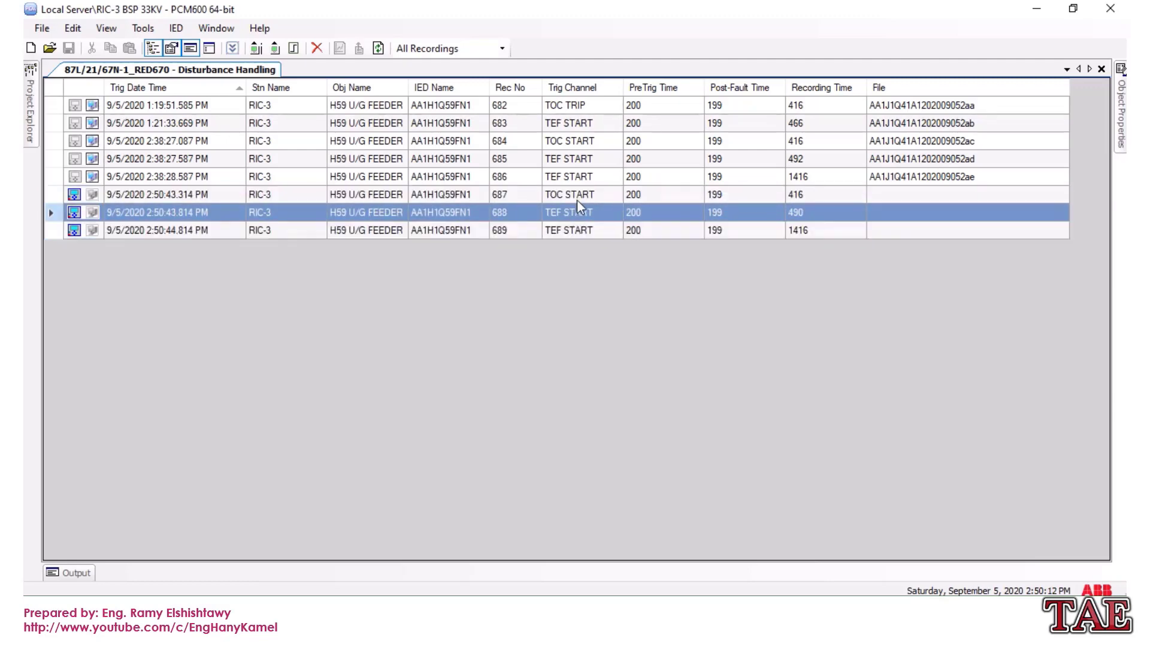
# - Read recordings 687, 688 and 689 from the IED one after another
pyautogui.click(576, 197)
pyautogui.rightClick(578, 194)
pyautogui.click(599, 220)
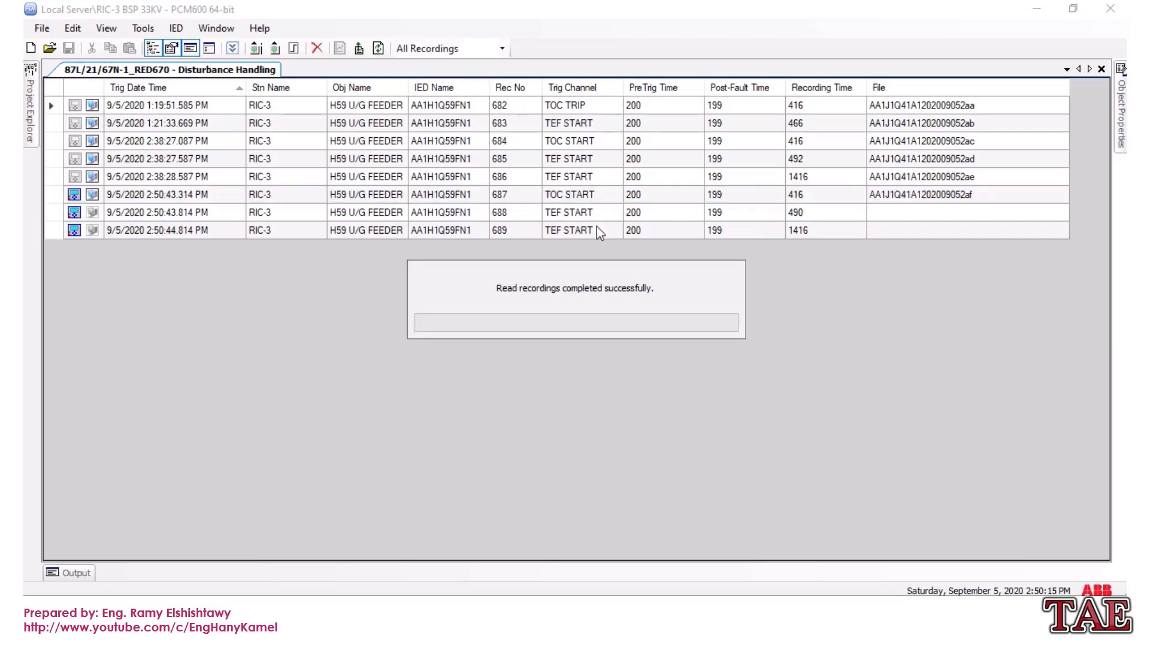
pyautogui.click(581, 215)
pyautogui.rightClick(580, 215)
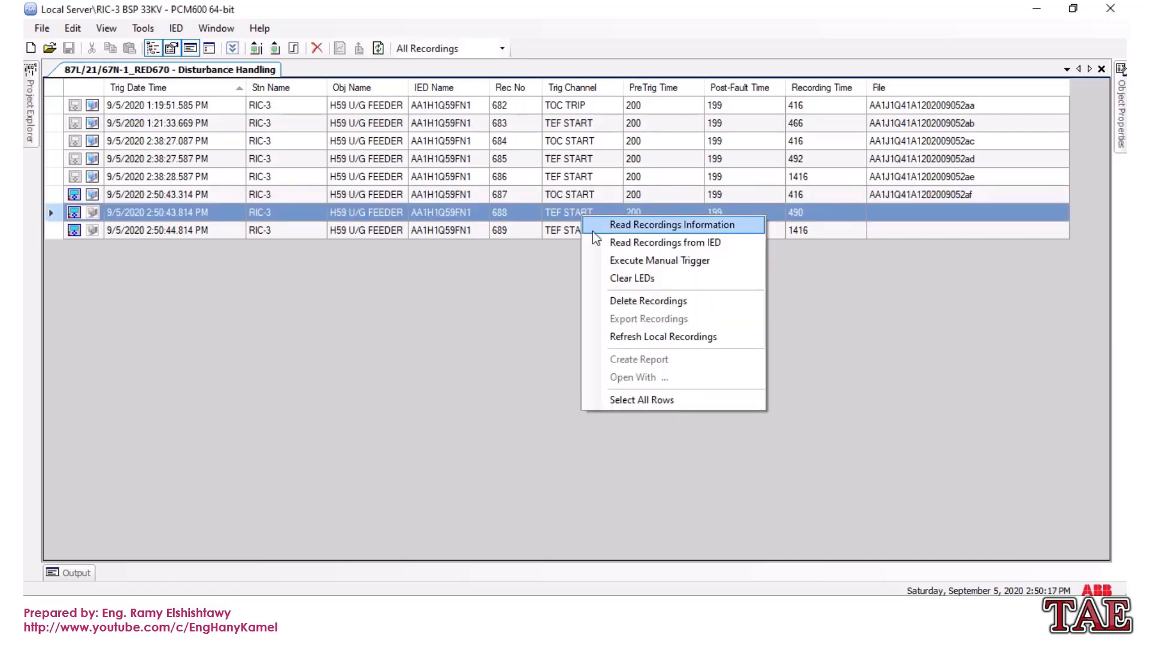
pyautogui.click(594, 240)
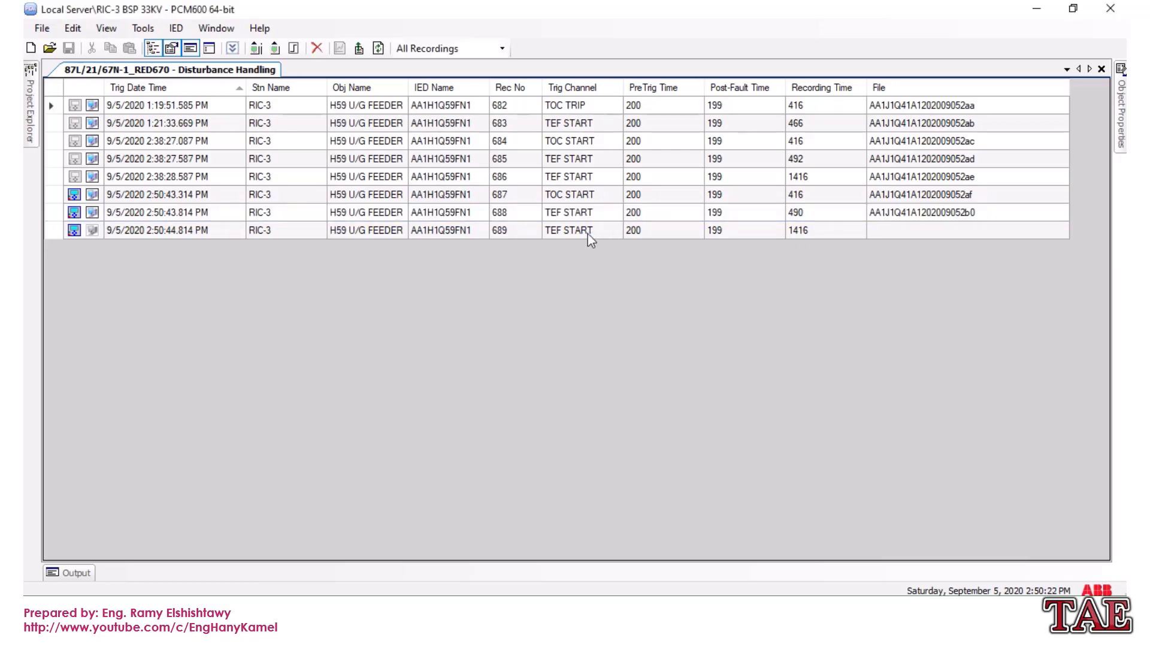
pyautogui.click(587, 233)
pyautogui.rightClick(587, 234)
pyautogui.click(612, 261)
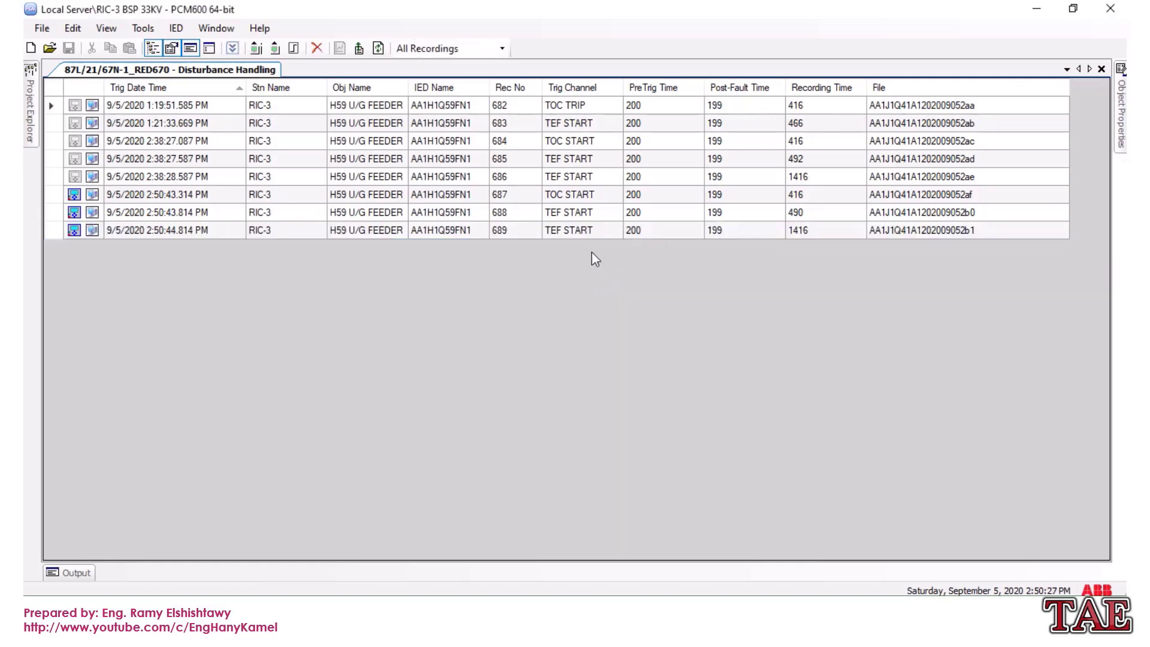
# - Export recordings 687, 688 and 689 together to the desktop folder that holds the fault1 files
pyautogui.click(573, 201)
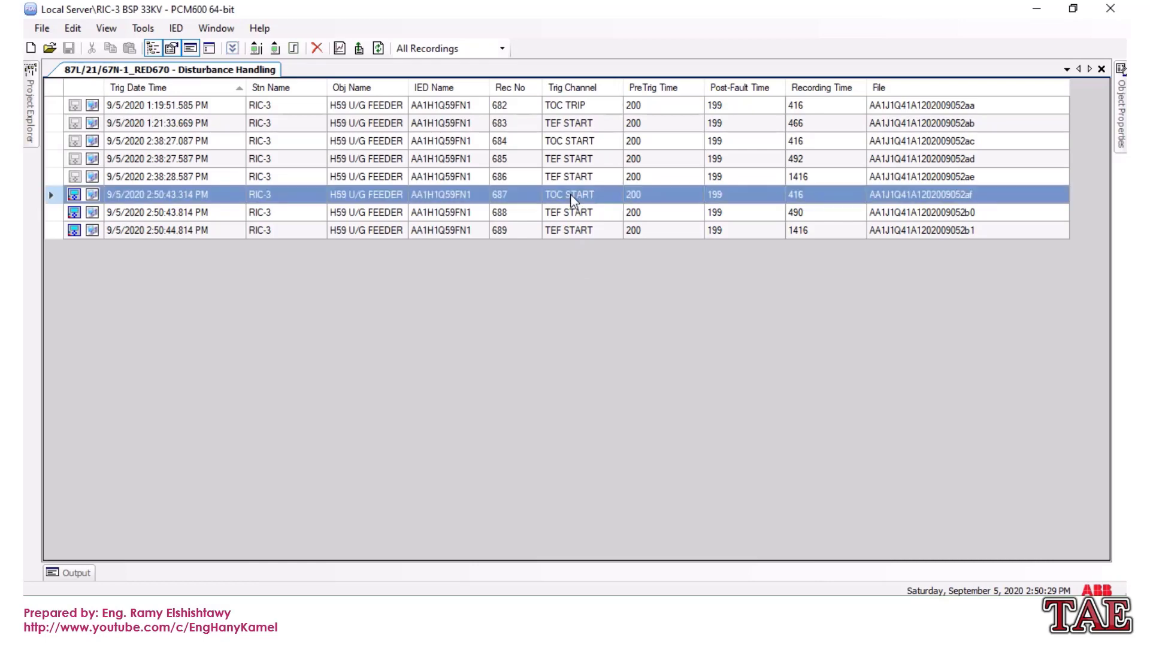
pyautogui.moveTo(573, 200); pyautogui.dragTo(570, 231)
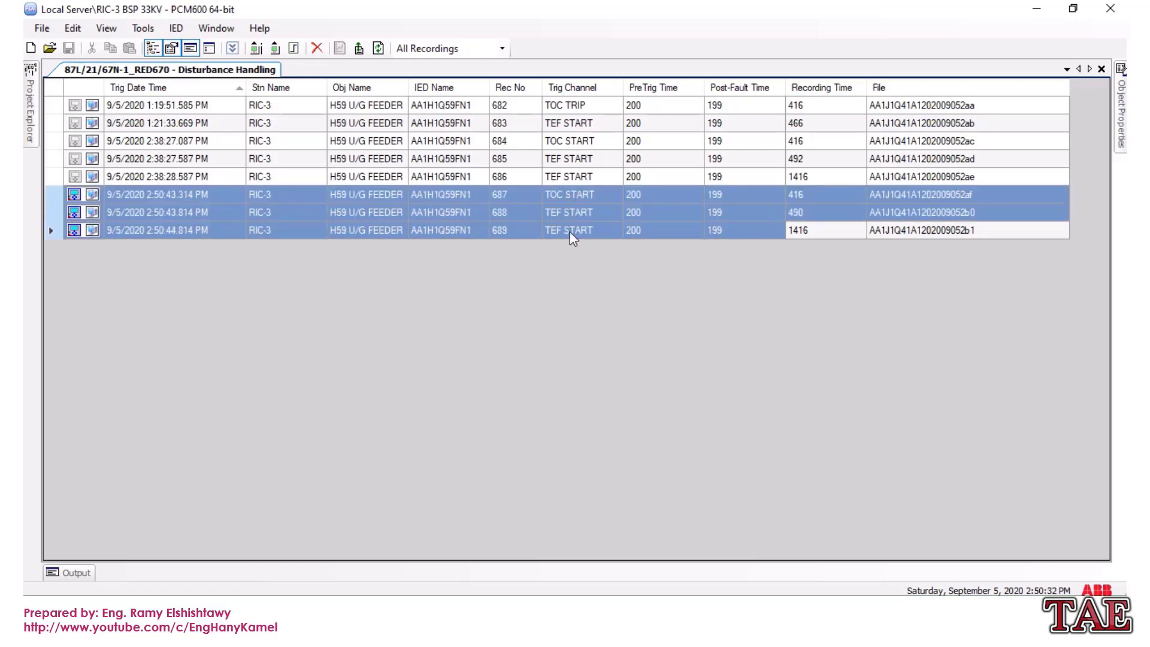
pyautogui.rightClick(566, 220)
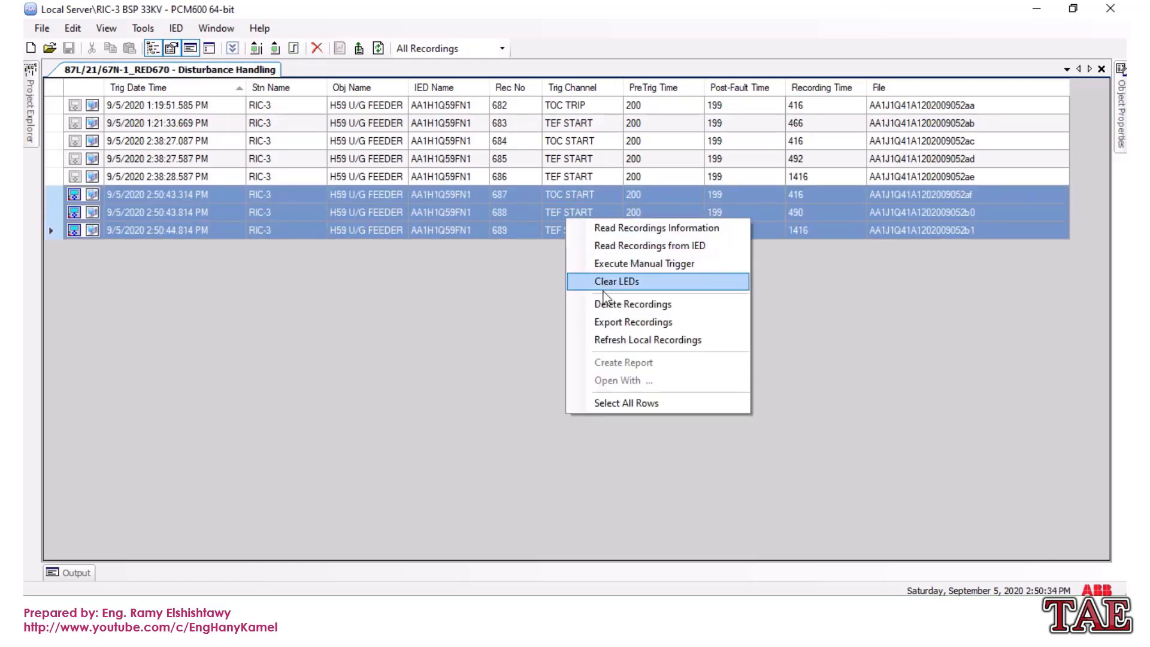
pyautogui.click(572, 321)
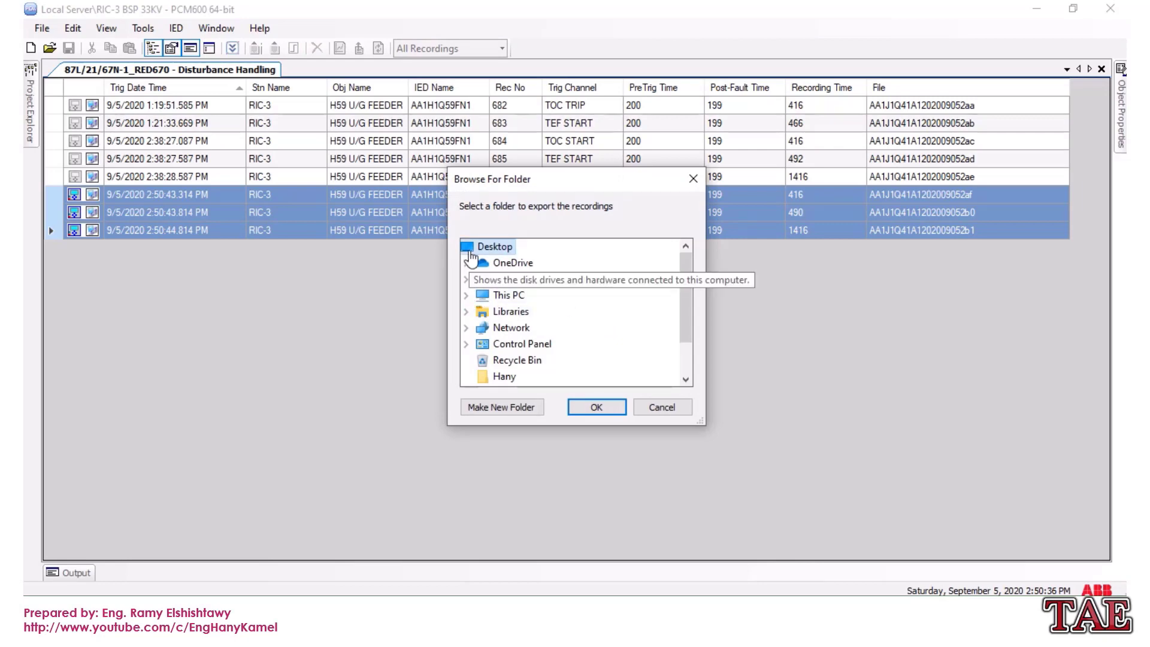
pyautogui.click(466, 296)
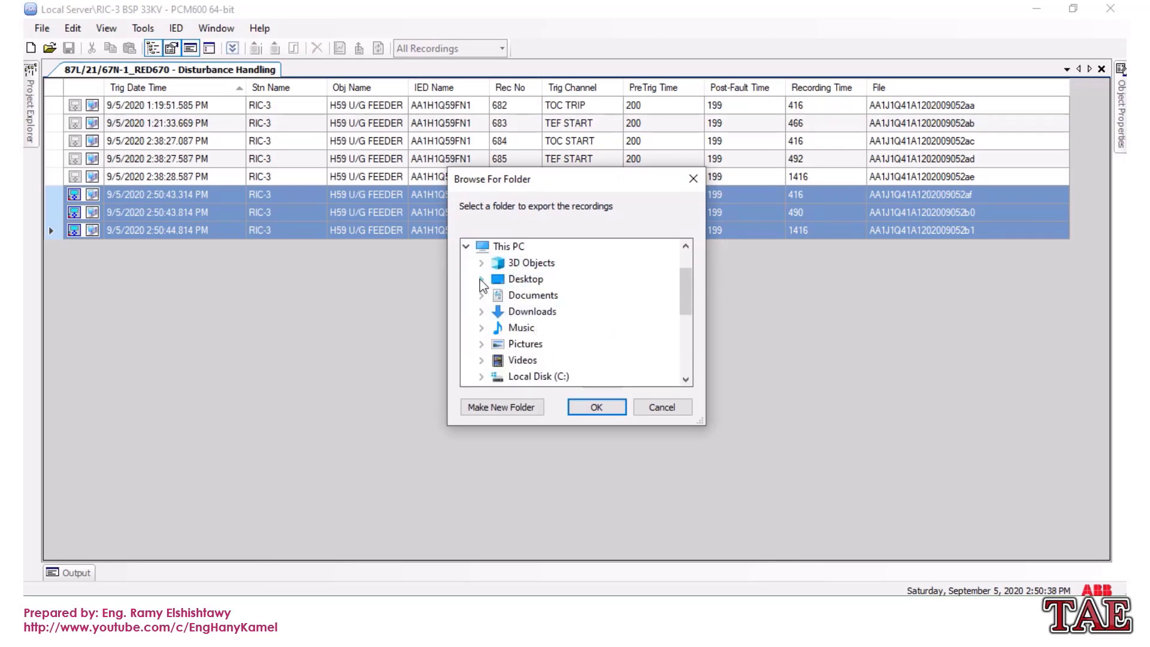
pyautogui.click(481, 279)
pyautogui.click(535, 295)
pyautogui.click(597, 407)
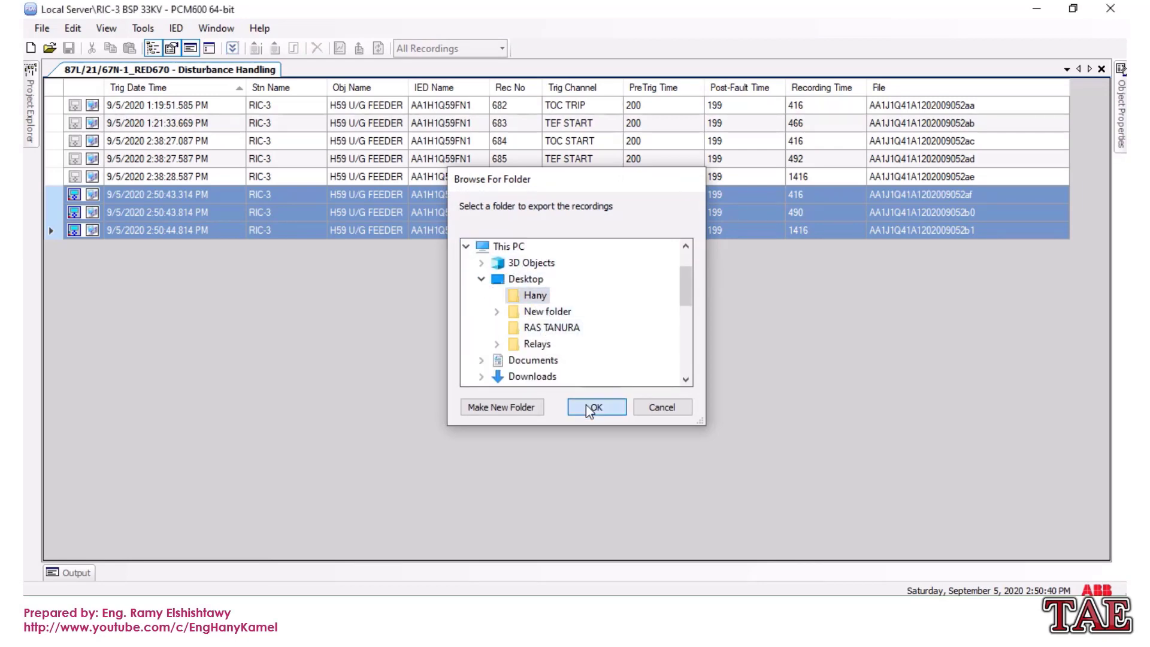
pyautogui.click(684, 363)
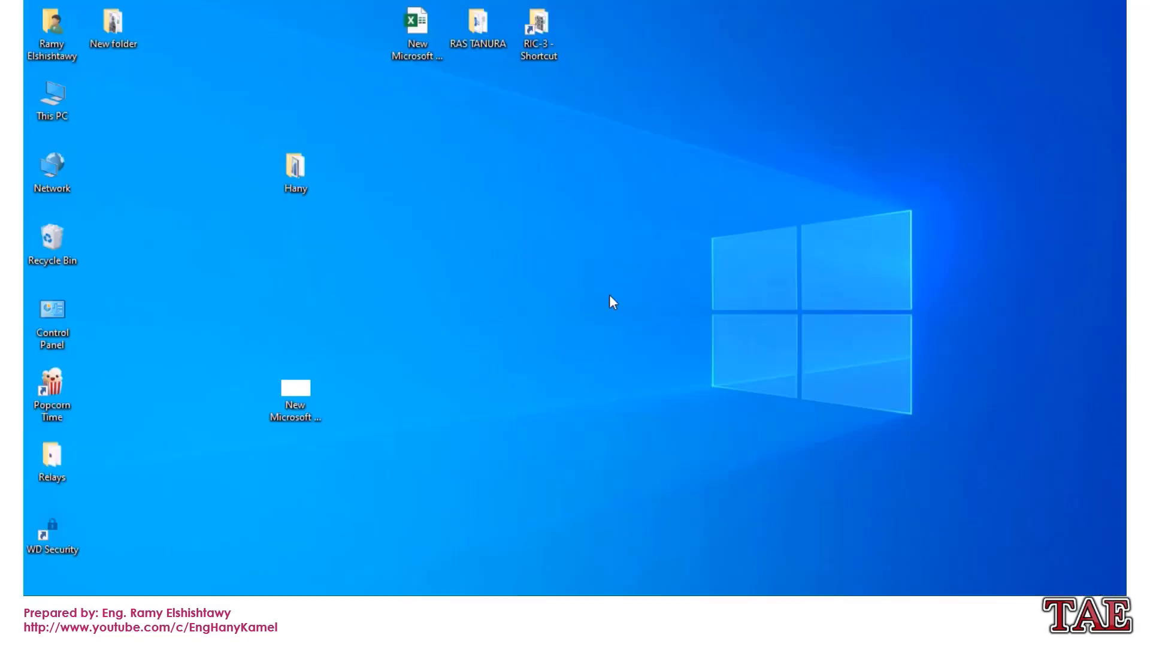
pyautogui.doubleClick(295, 174)
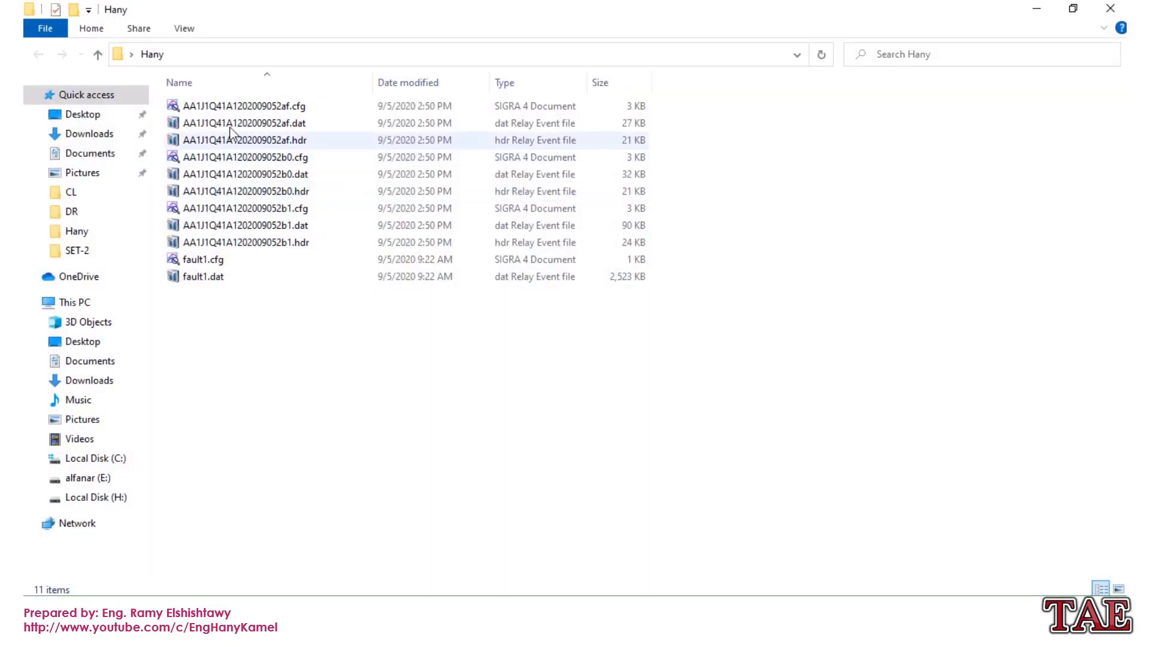
pyautogui.click(265, 113)
pyautogui.press('F2')
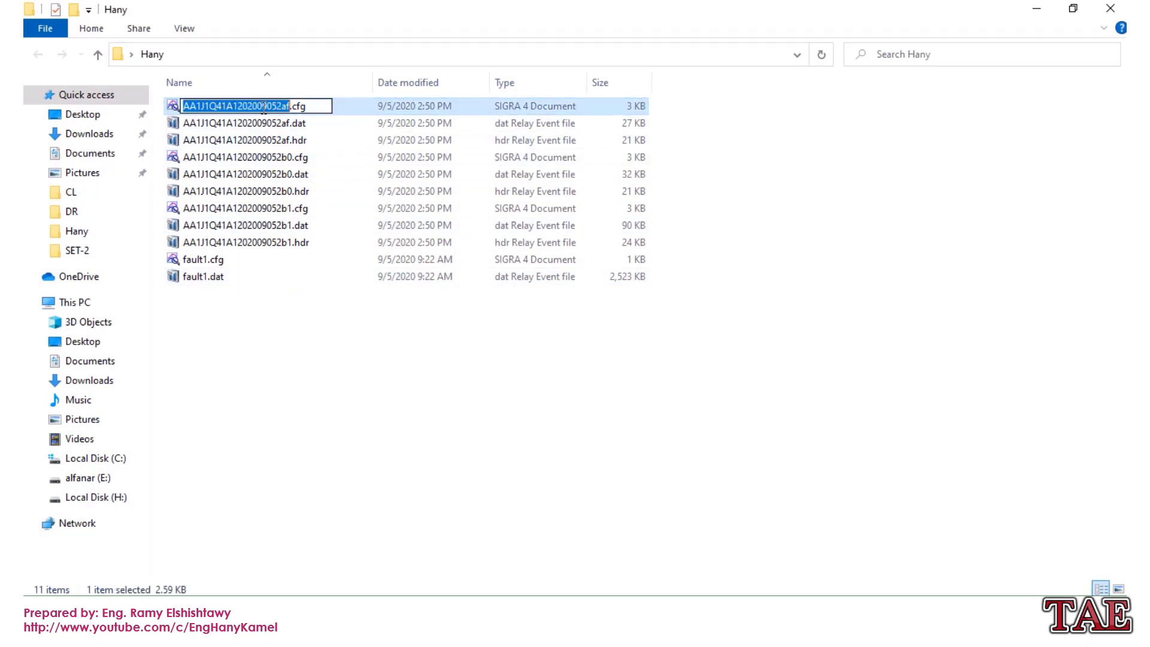
pyautogui.write('1')
pyautogui.press('Return')
# - Rename the exported cfg file ending in b0 as 2.cfg and the one ending in b1 as 3.cfg
pyautogui.click(215, 156)
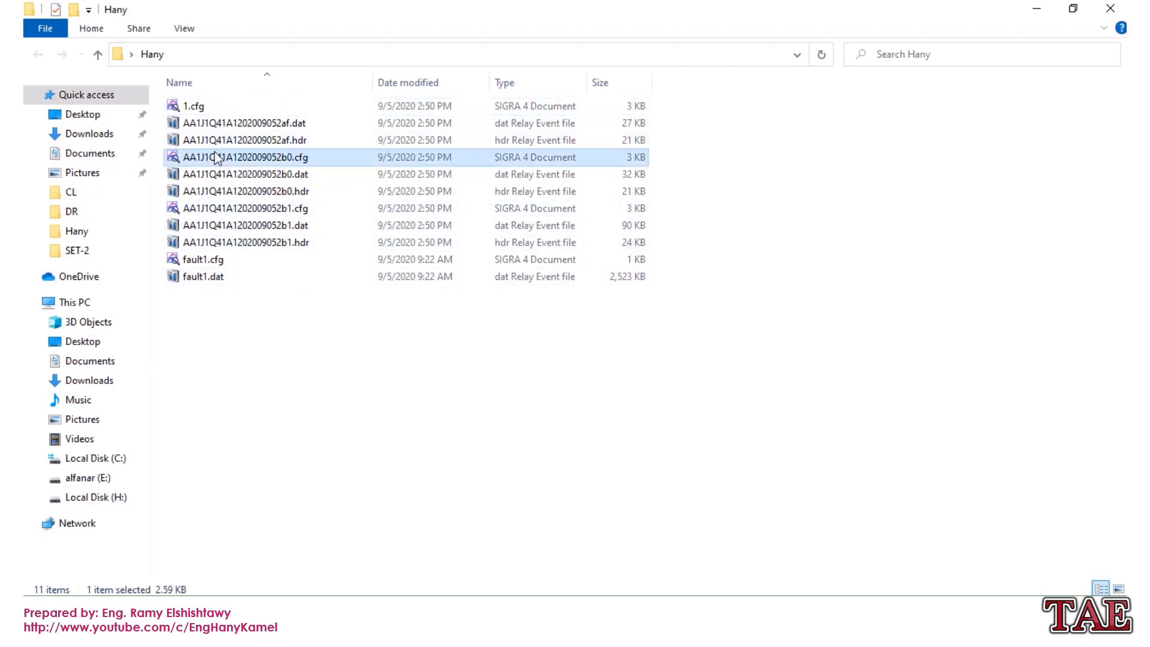
pyautogui.press('F2')
pyautogui.write('2')
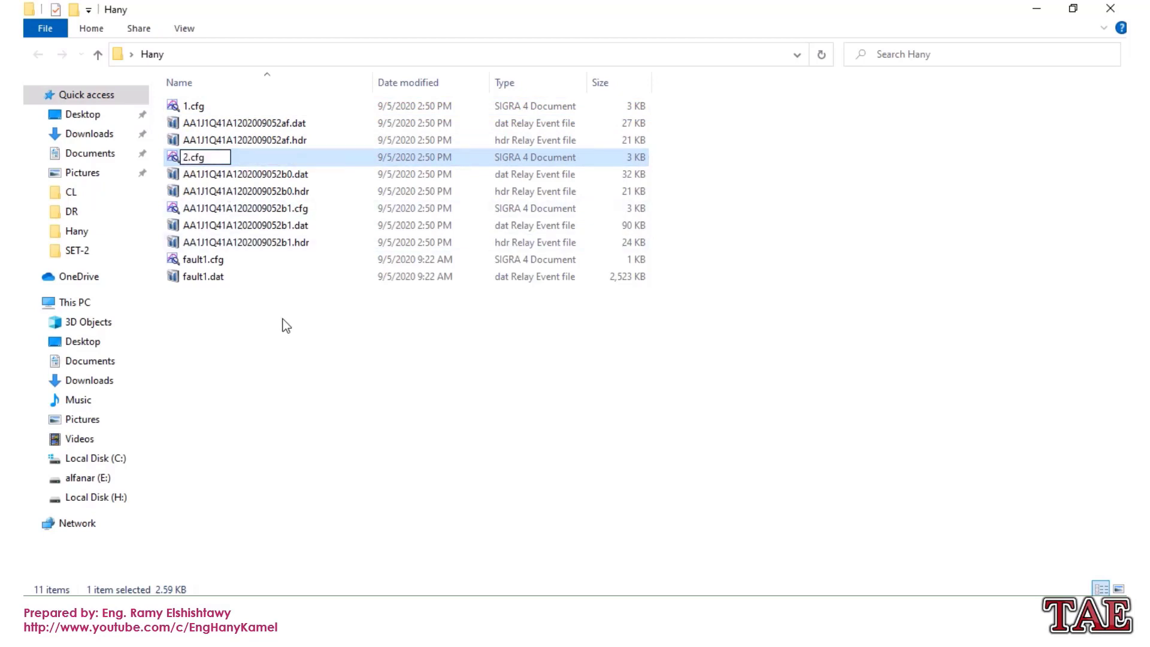
pyautogui.click(296, 389)
pyautogui.click(209, 211)
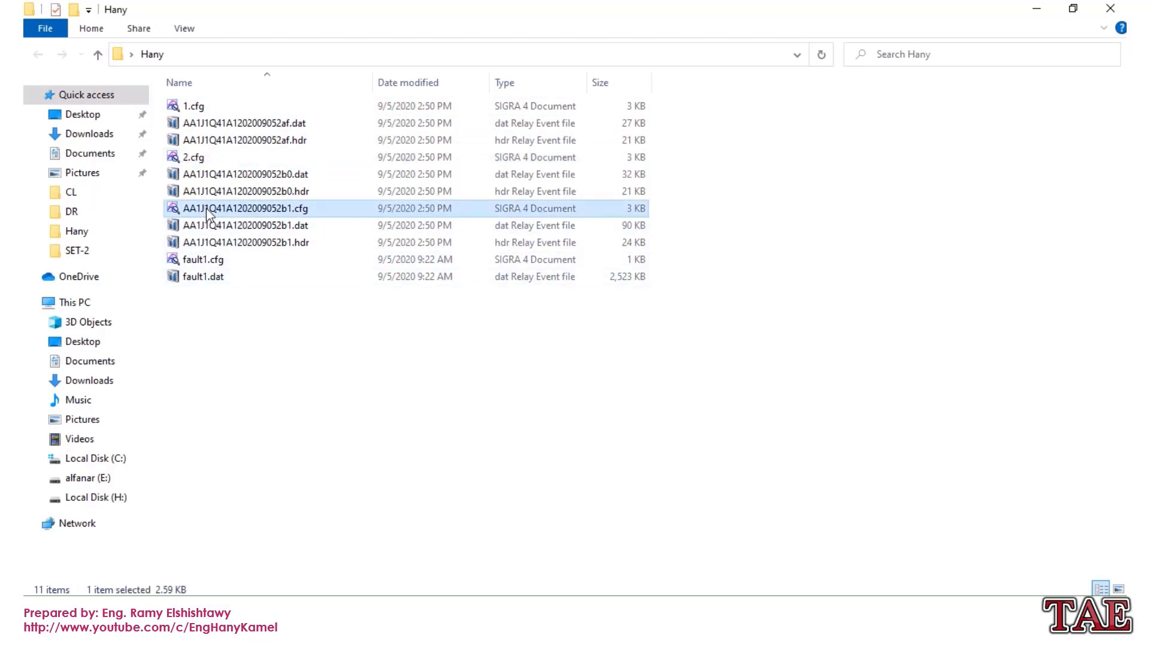
pyautogui.press('F2')
pyautogui.write('3')
pyautogui.click(285, 356)
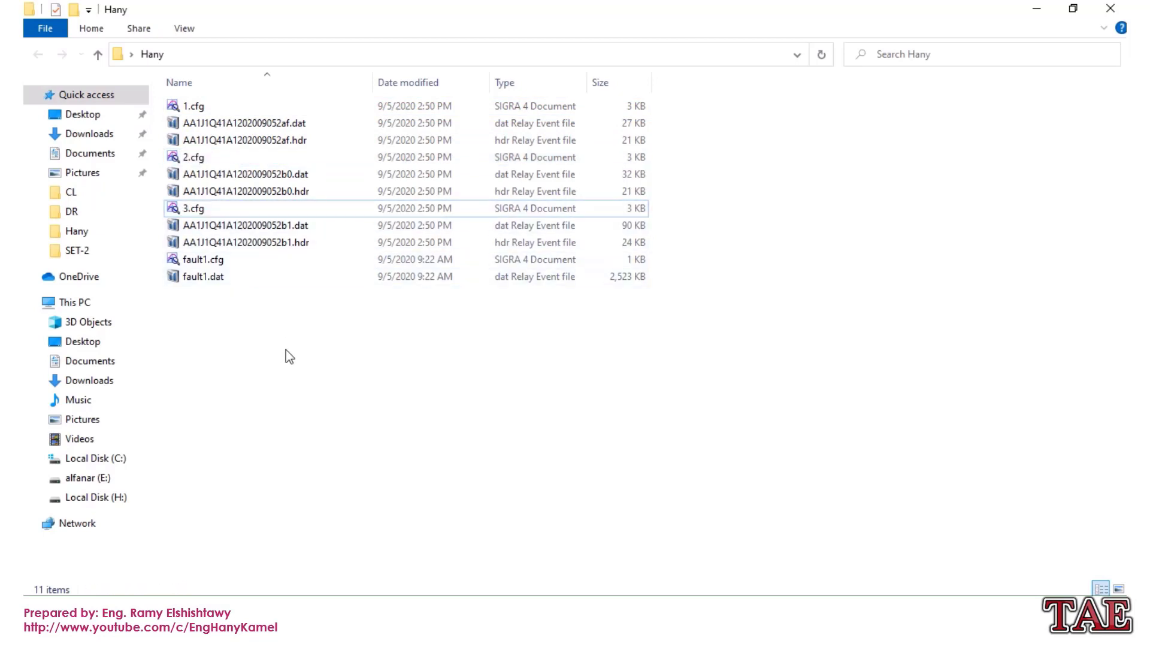
# - Rename the dat and hdr files ending in af as 1.dat and 1.hdr
pyautogui.click(257, 126)
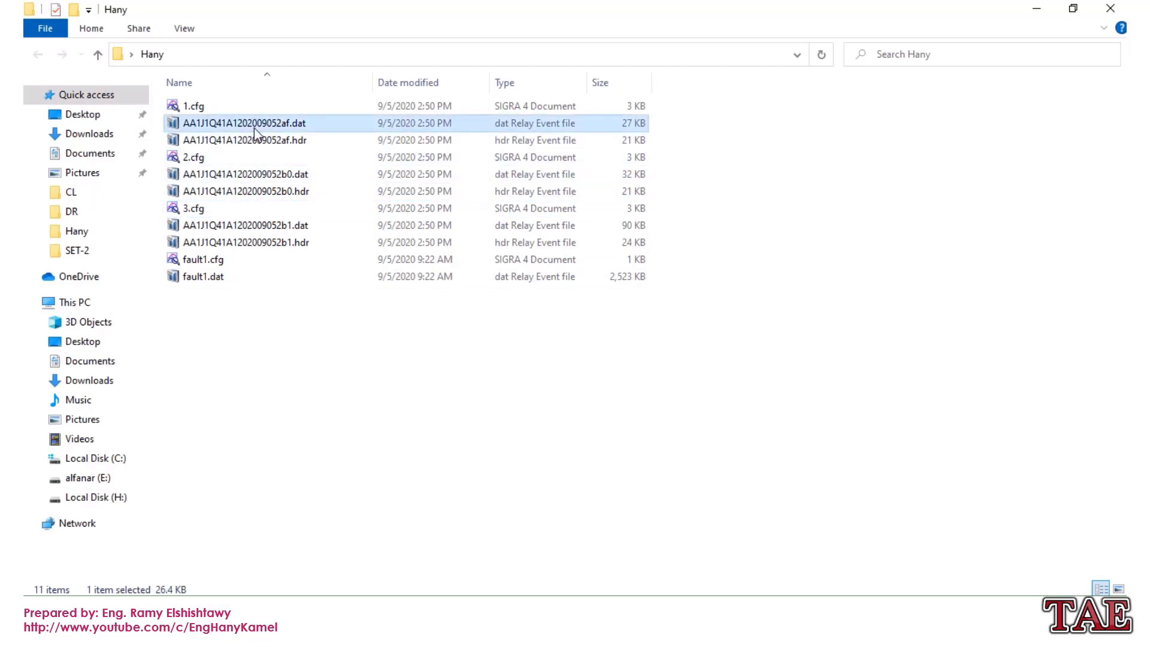
pyautogui.press('F2')
pyautogui.write('1')
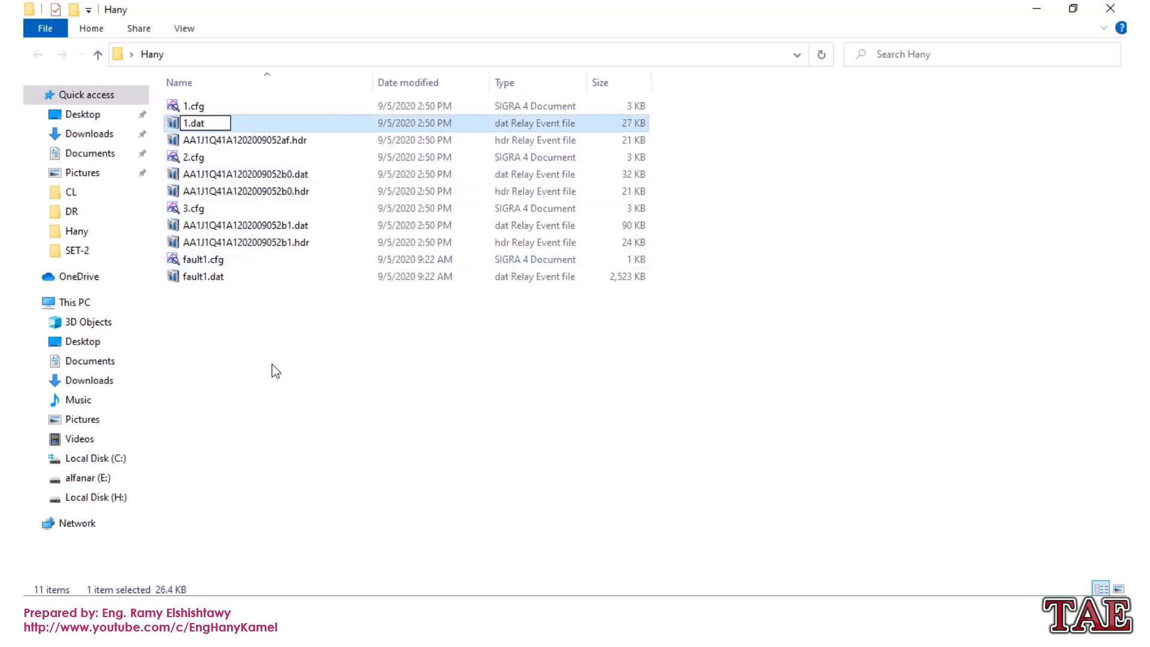
pyautogui.click(317, 370)
pyautogui.click(231, 144)
pyautogui.press('F2')
pyautogui.write('1.hdr')
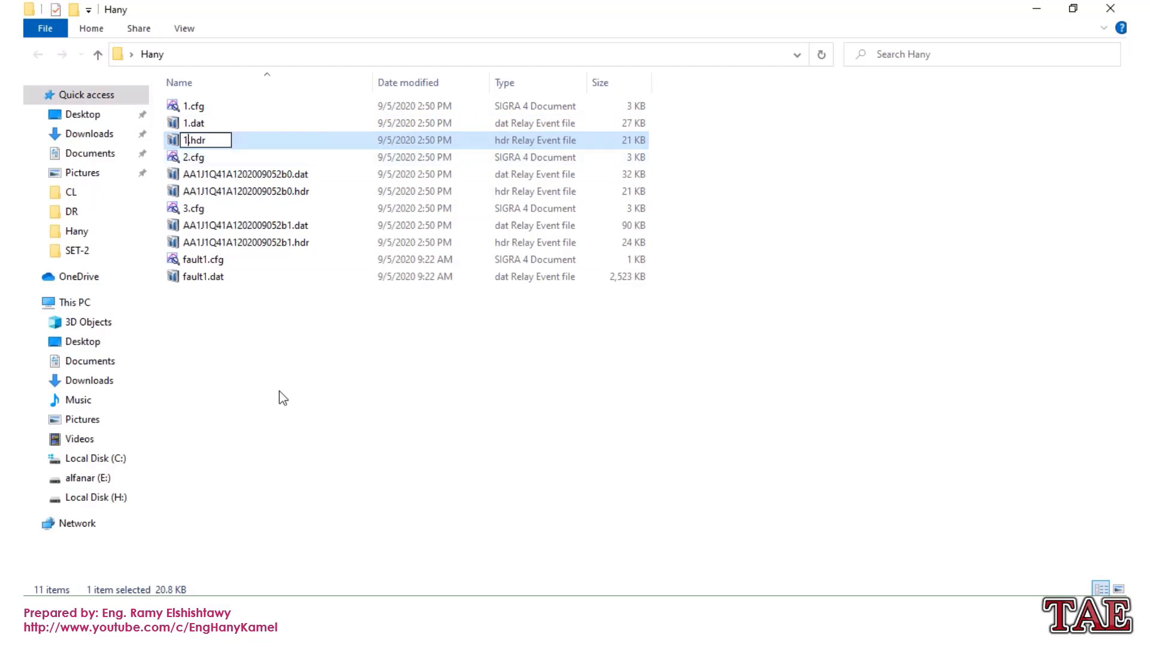
pyautogui.click(281, 396)
# - Rename the dat file ending in b0 as 2.dat and the matching hdr file as 3.hdr
pyautogui.click(209, 177)
pyautogui.press('F2')
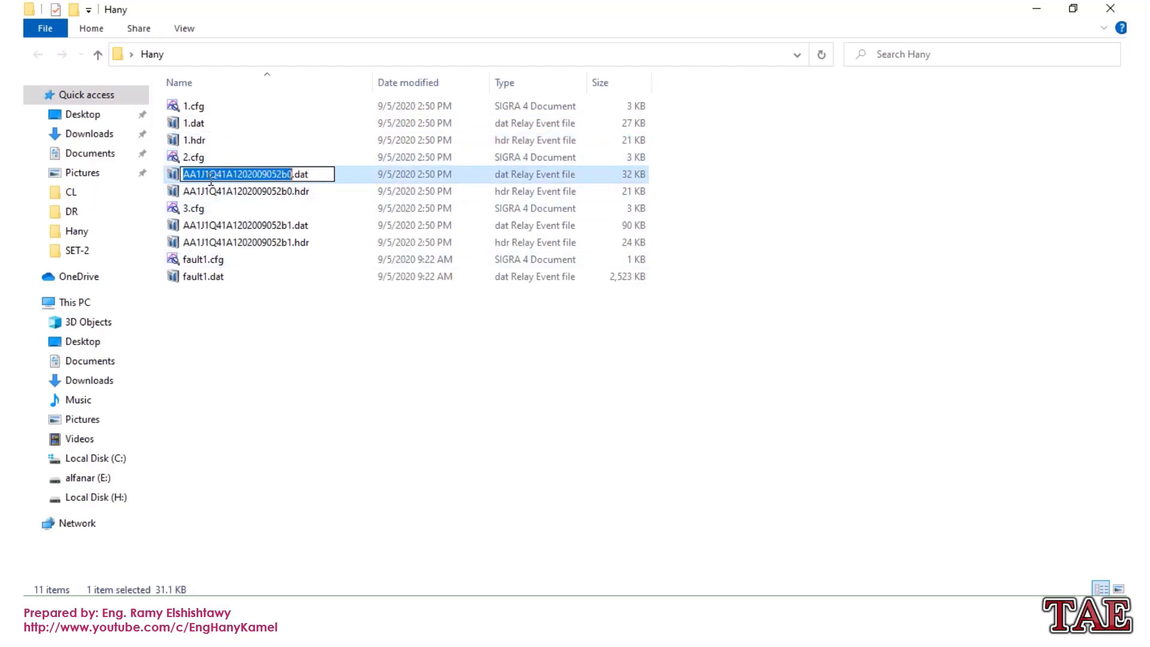
pyautogui.write('2')
pyautogui.click(254, 379)
pyautogui.click(210, 192)
pyautogui.press('F2')
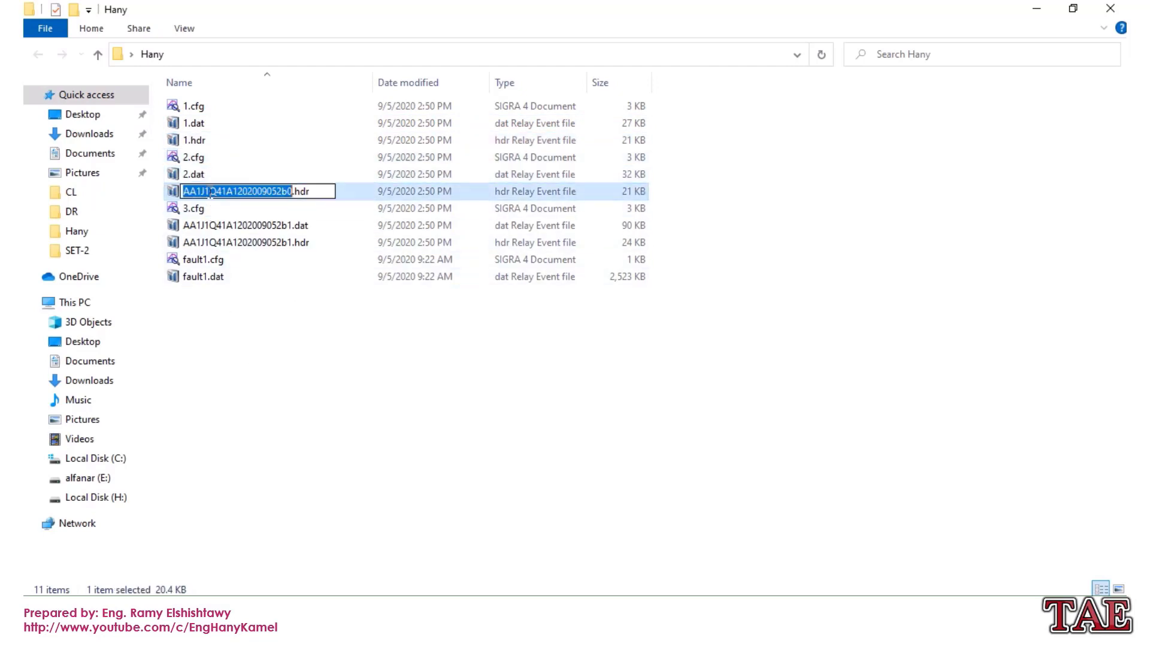
pyautogui.write('3')
pyautogui.click(246, 397)
# - Rename the dat file ending in b1 as 3.dat
pyautogui.click(214, 230)
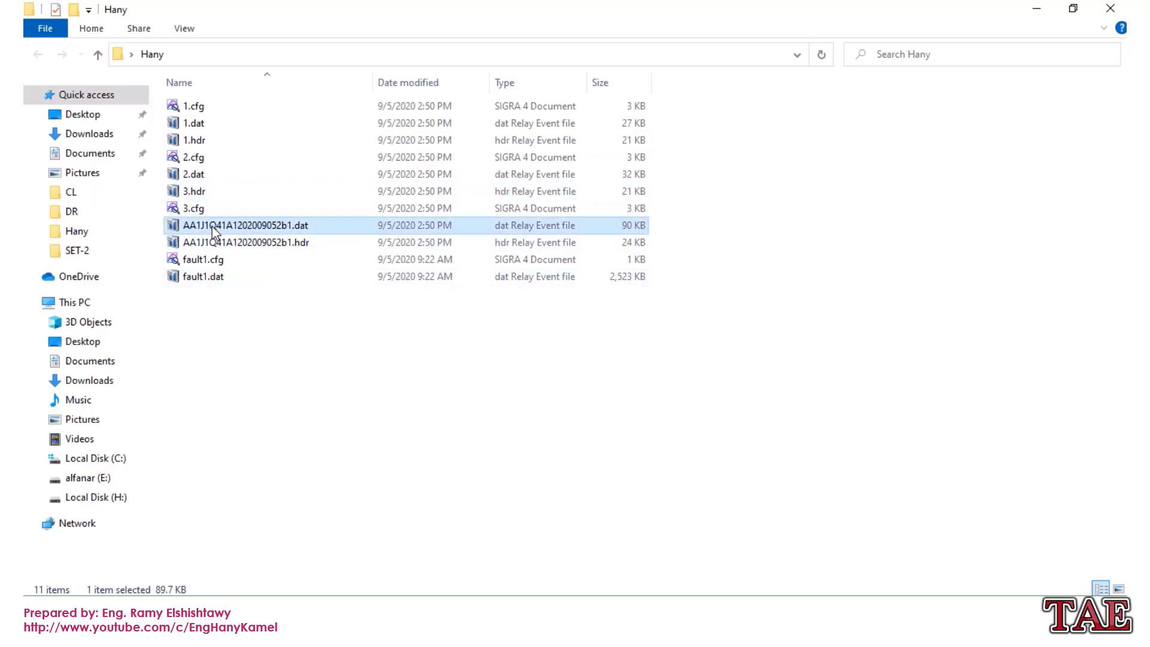
pyautogui.press('F2')
pyautogui.write('3')
pyautogui.click(254, 477)
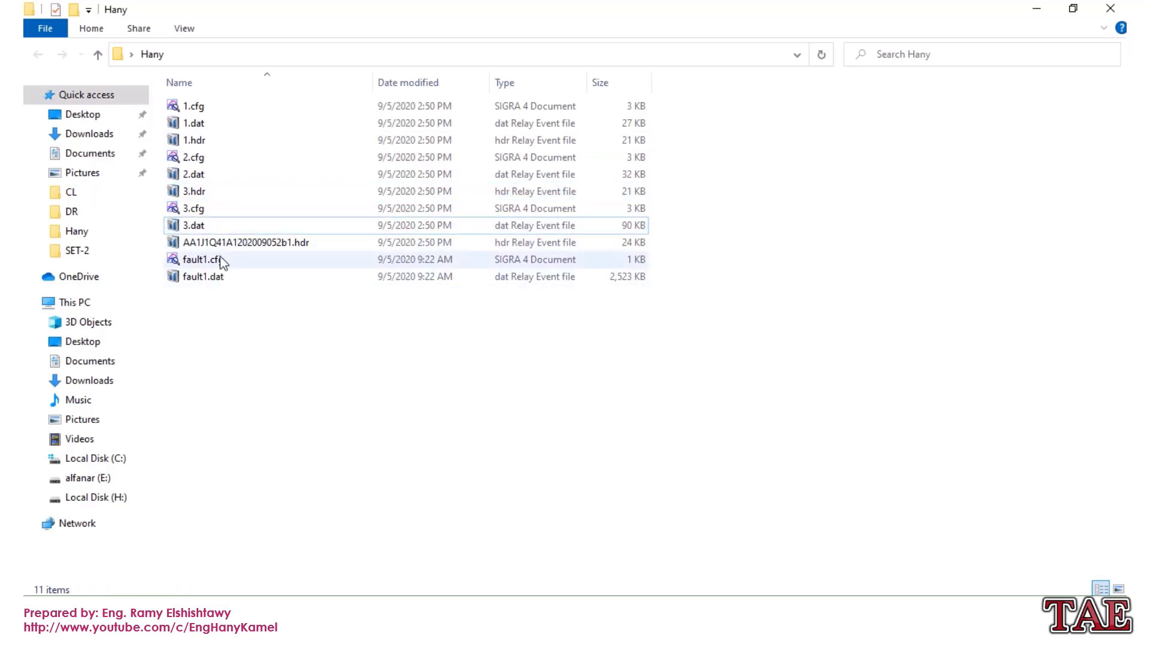
pyautogui.click(221, 247)
pyautogui.press('F2')
pyautogui.write('3')
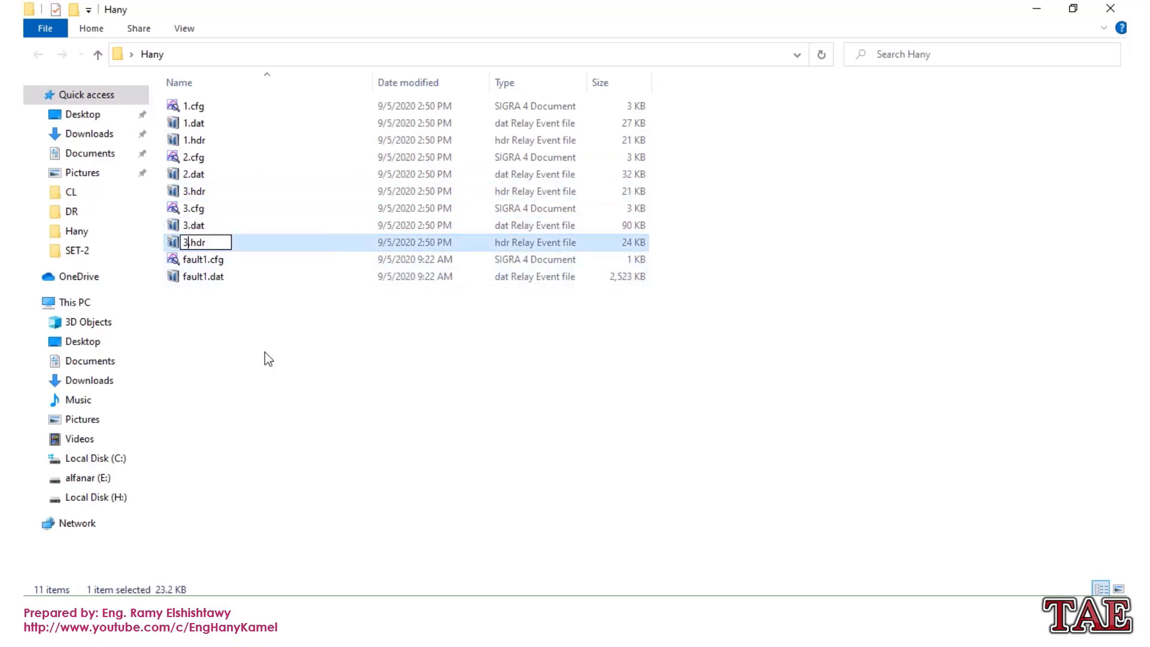
pyautogui.click(265, 352)
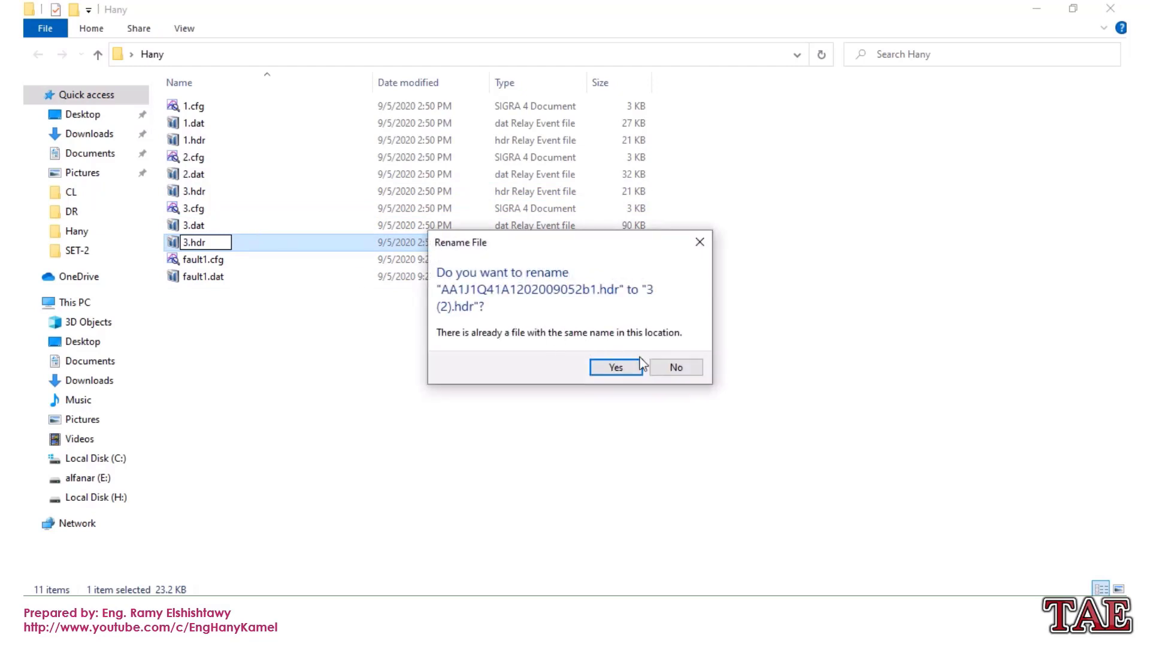
pyautogui.click(674, 367)
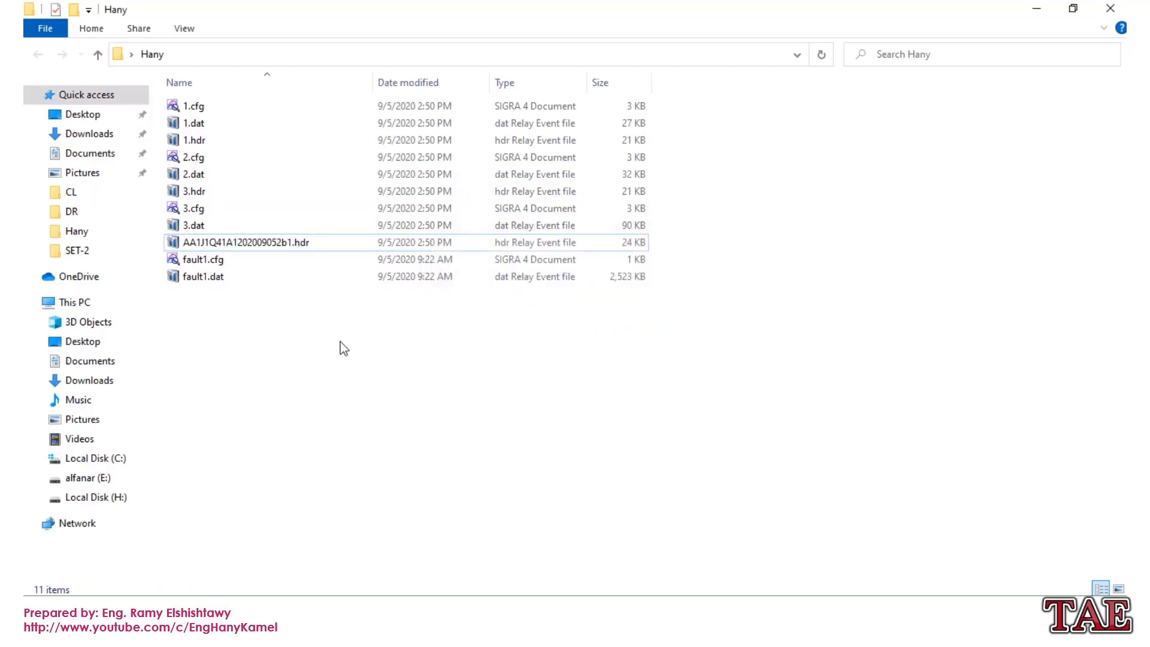
# - Rename the remaining exported hdr file ending in b1 as 3, accepting the suggested name 3 (2).hdr
pyautogui.click(218, 247)
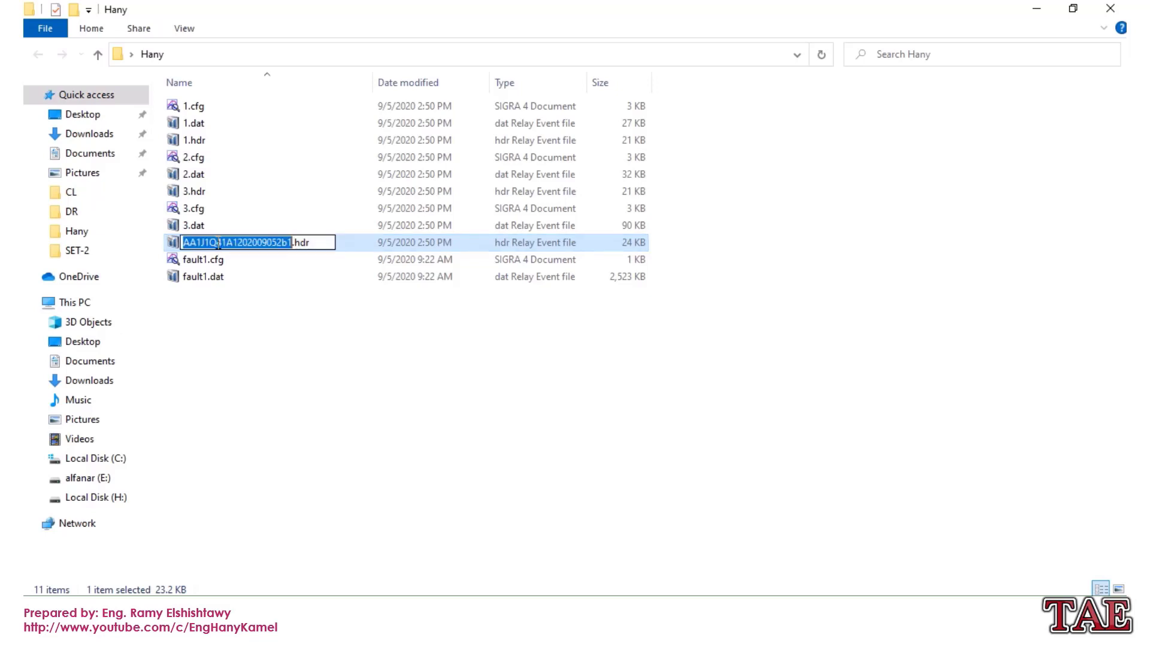
pyautogui.write('3')
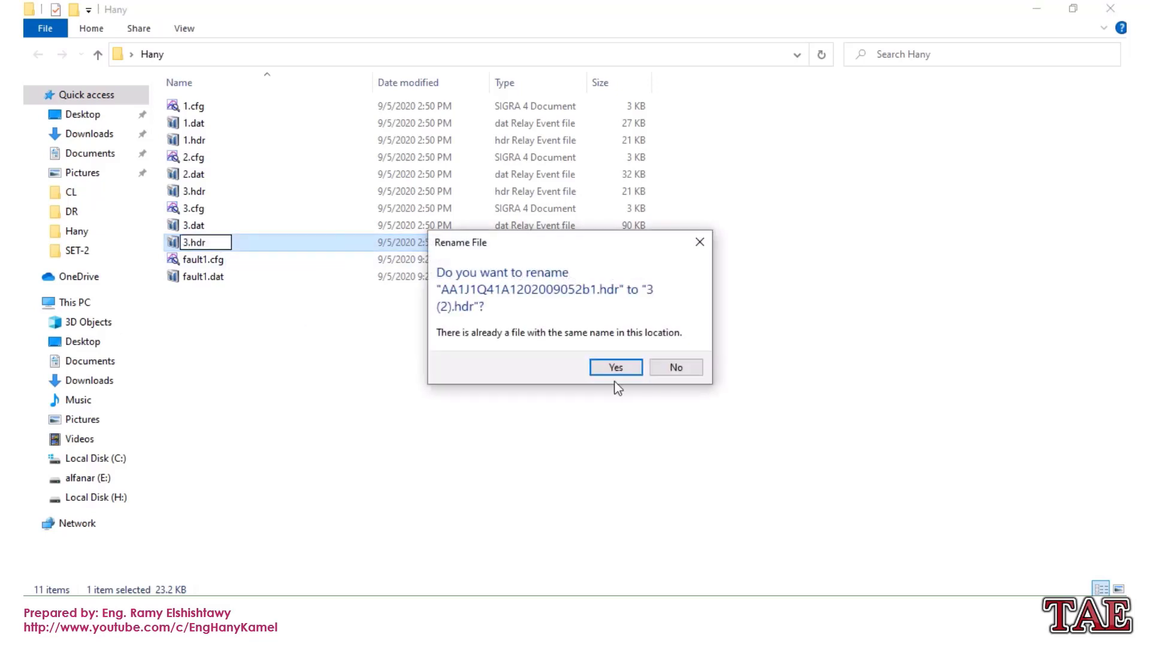
pyautogui.click(616, 369)
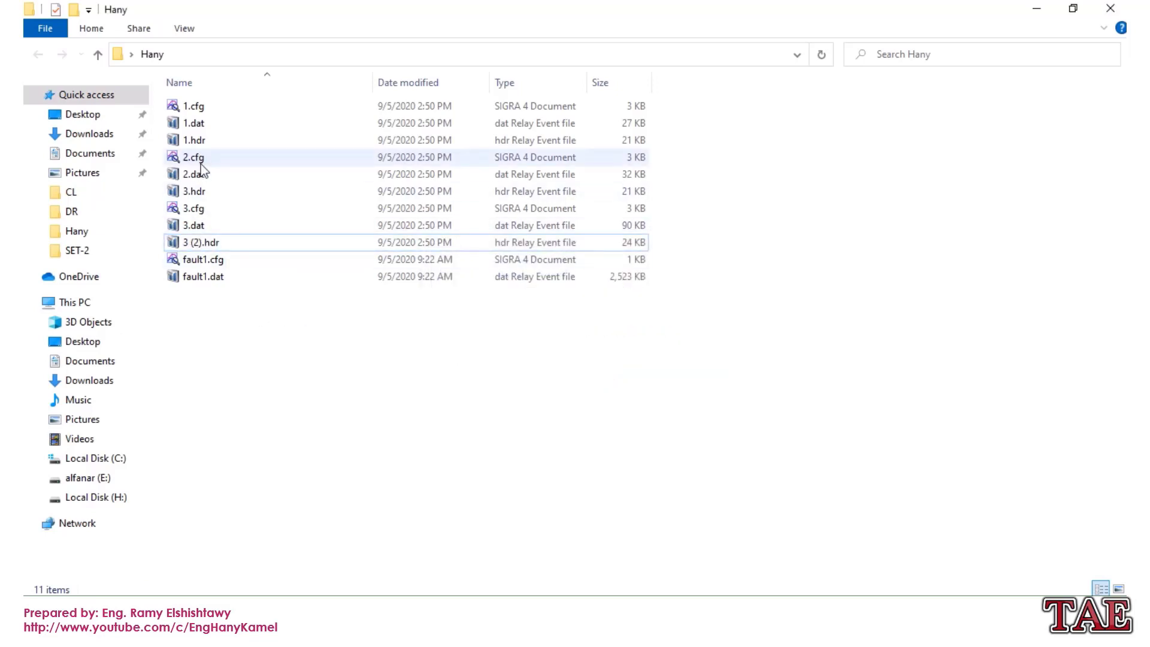
# - Open 1.cfg in SIGRA and examine its phase current, neutral current, voltage and differential waveforms
pyautogui.click(210, 113)
pyautogui.doubleClick(210, 113)
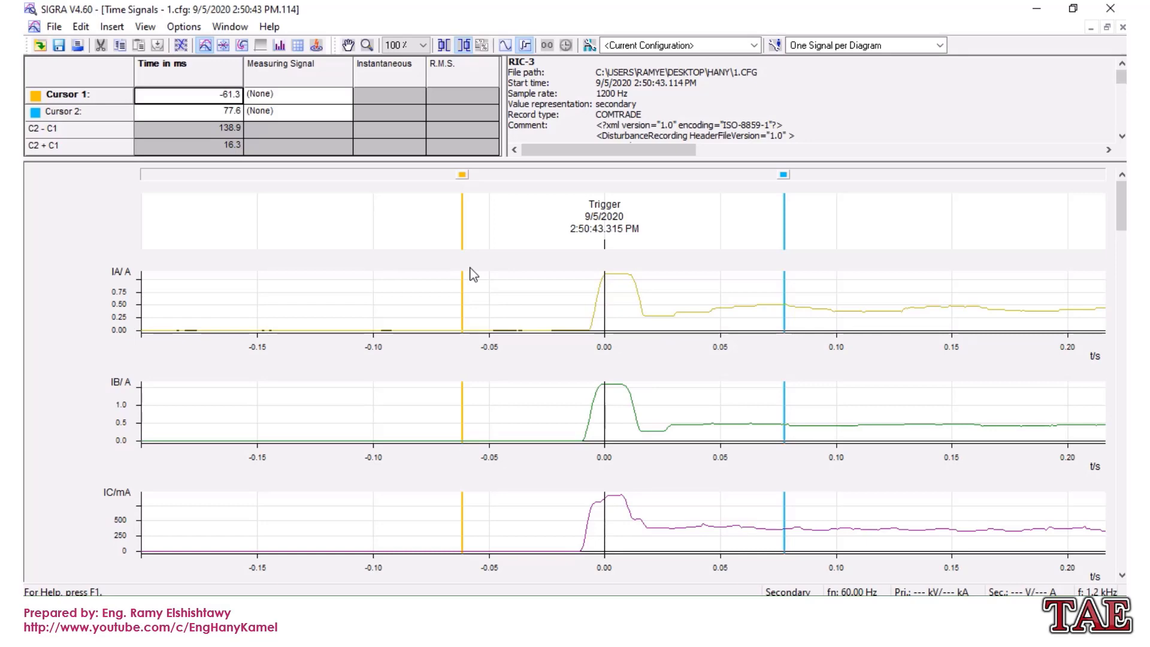
pyautogui.scroll(-1, 529, 305)
pyautogui.scroll(1, 530, 305)
pyautogui.scroll(-1, 529, 305)
pyautogui.scroll(1, 528, 304)
pyautogui.scroll(-1, 332, 278)
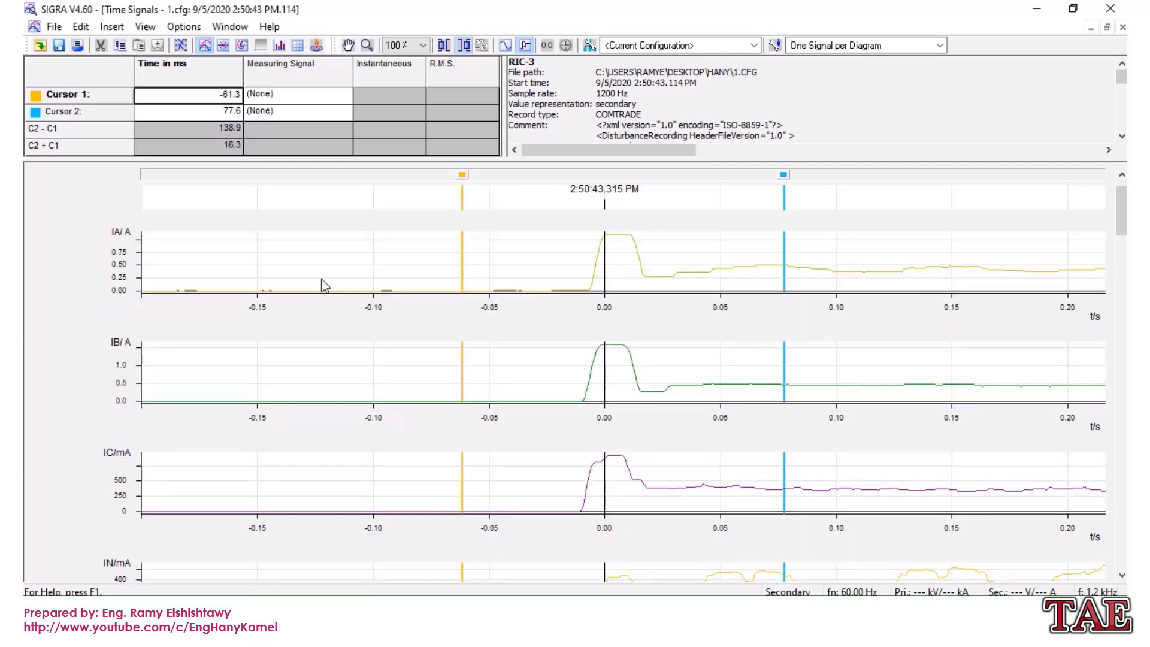
pyautogui.scroll(-4, 335, 256)
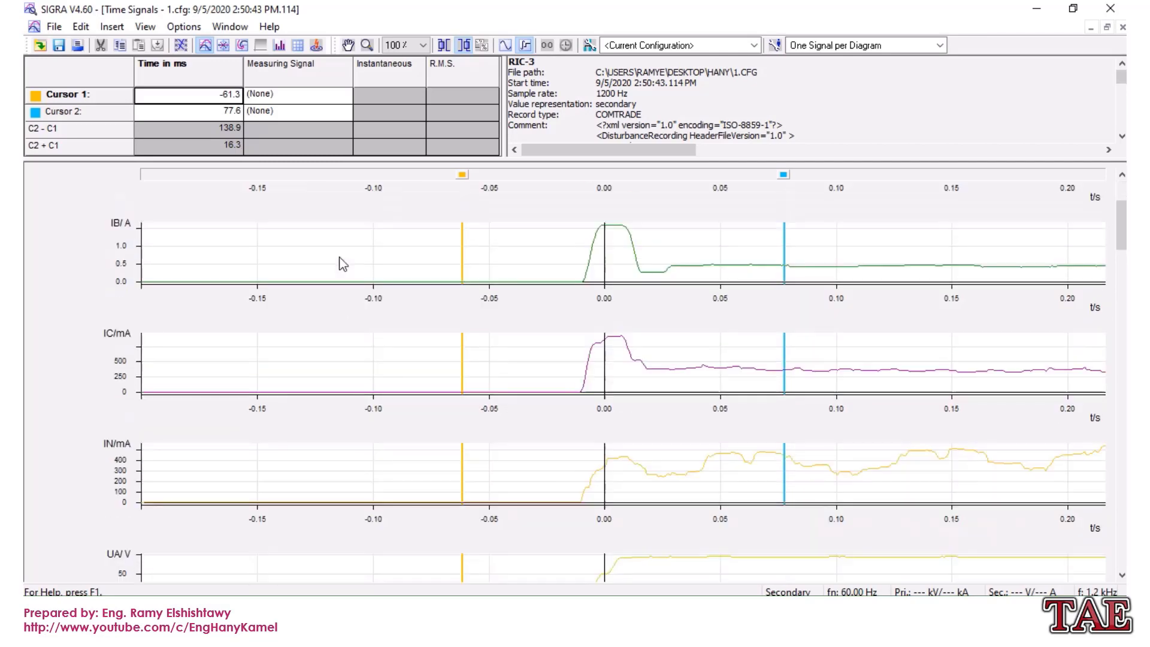
pyautogui.scroll(-5, 483, 265)
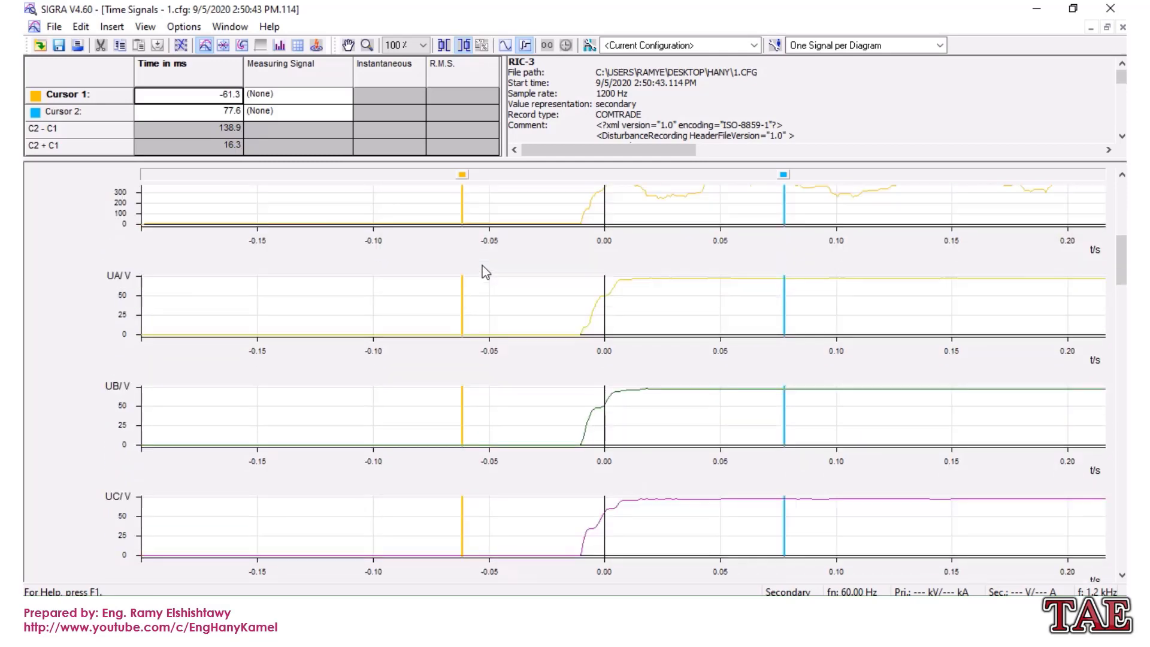
pyautogui.scroll(-10, 489, 279)
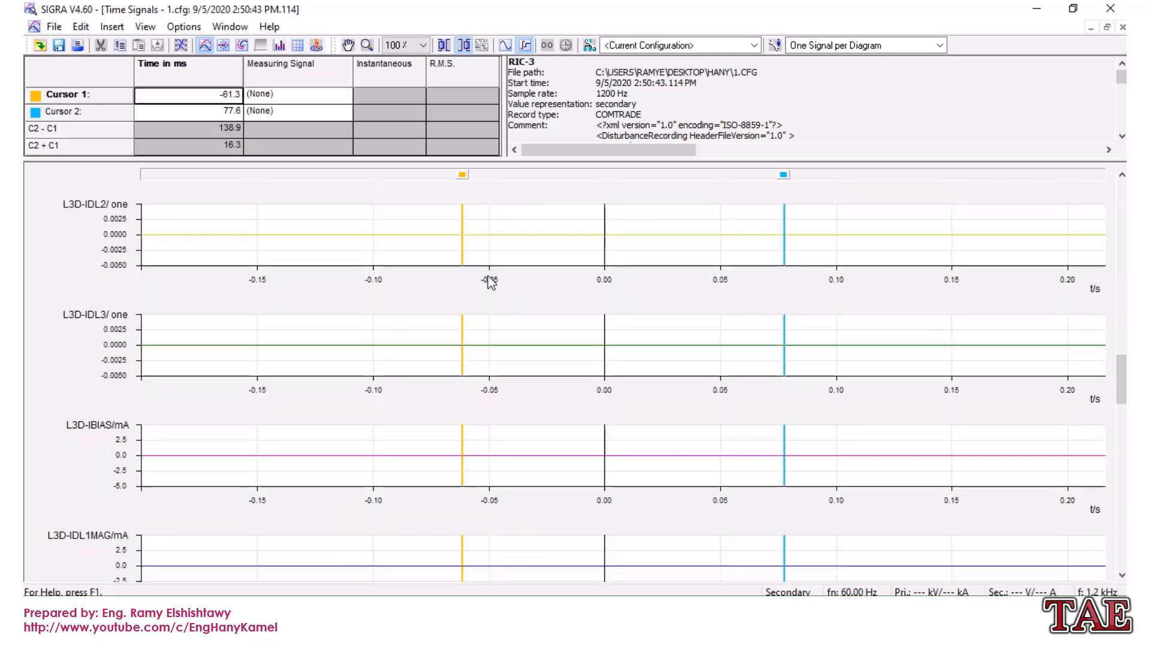
# - Highlight the START L2 and TOC START binary signals of the 1.cfg record to check when they were active
pyautogui.scroll(-3, 489, 283)
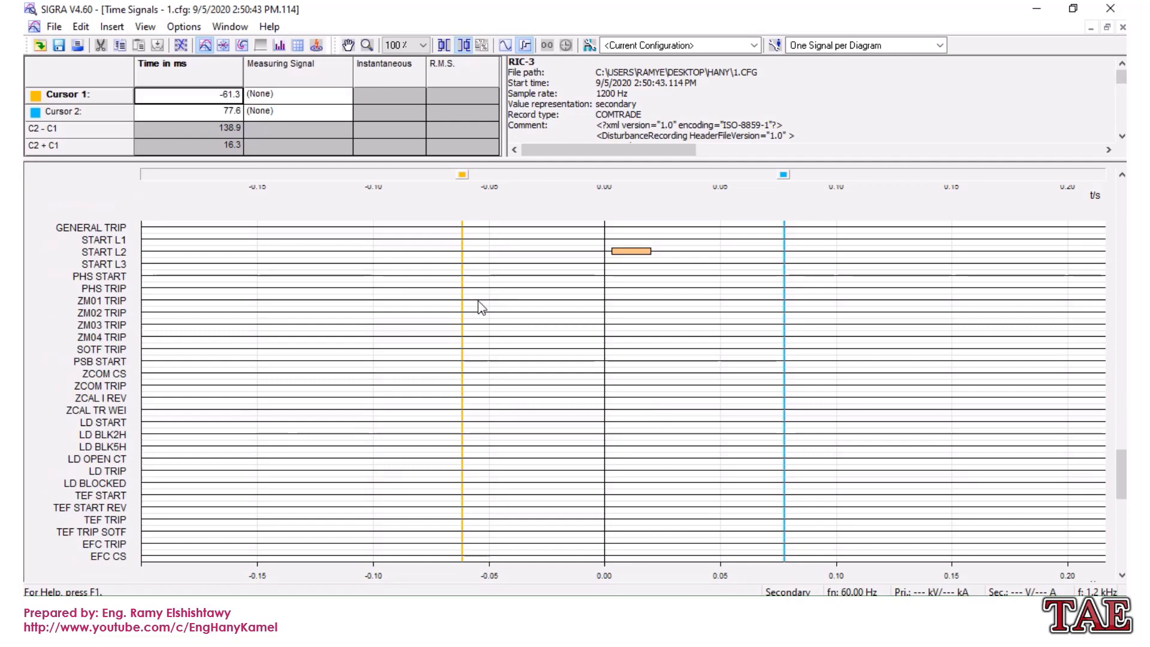
pyautogui.click(103, 252)
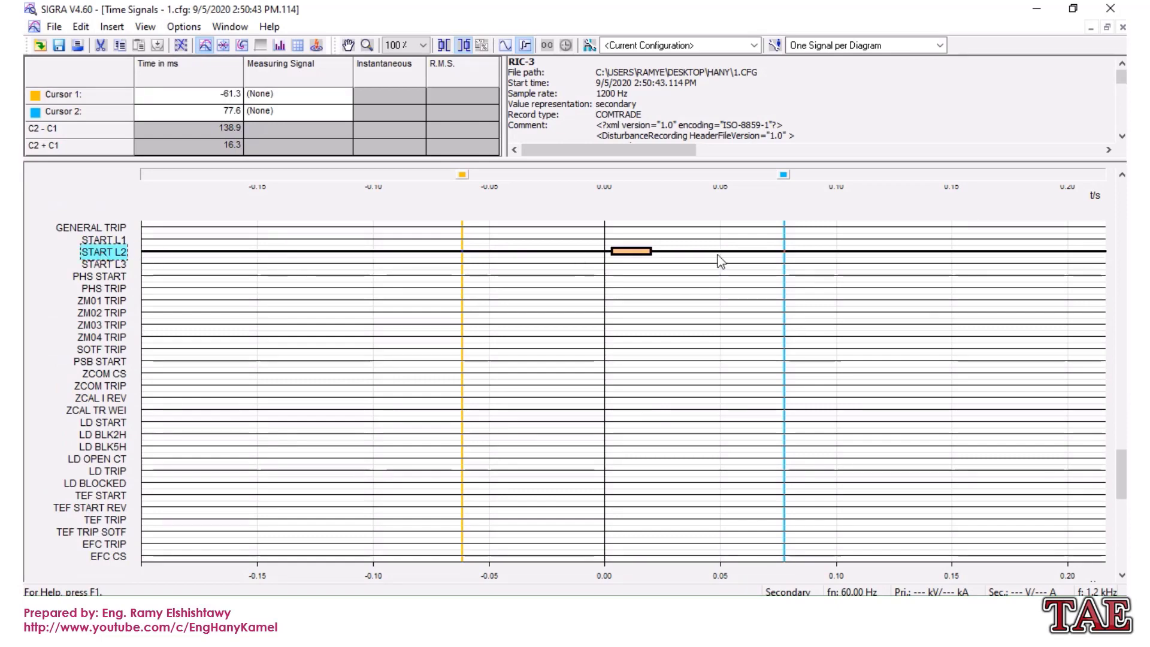
pyautogui.scroll(-5, 554, 259)
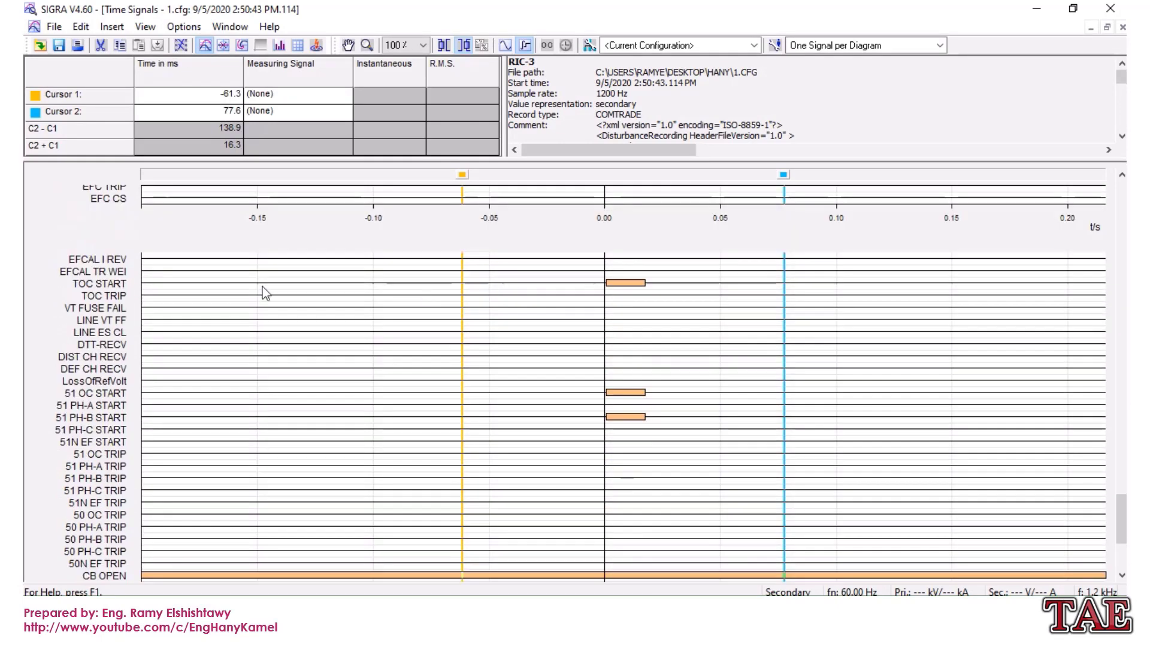
pyautogui.click(113, 279)
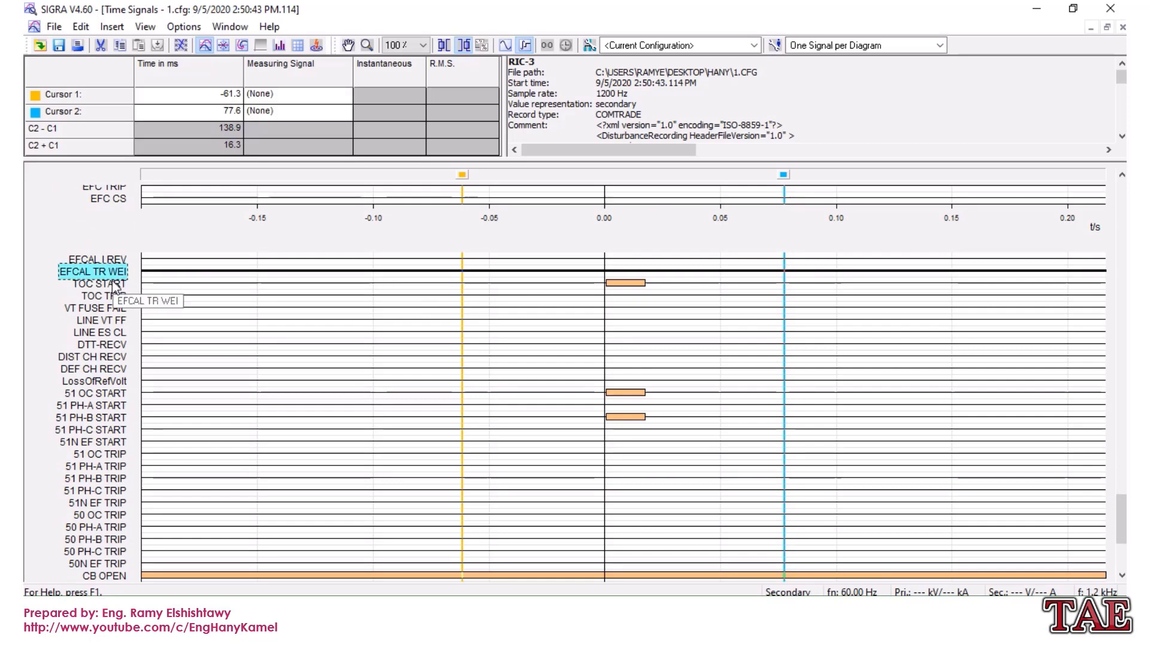
pyautogui.click(89, 286)
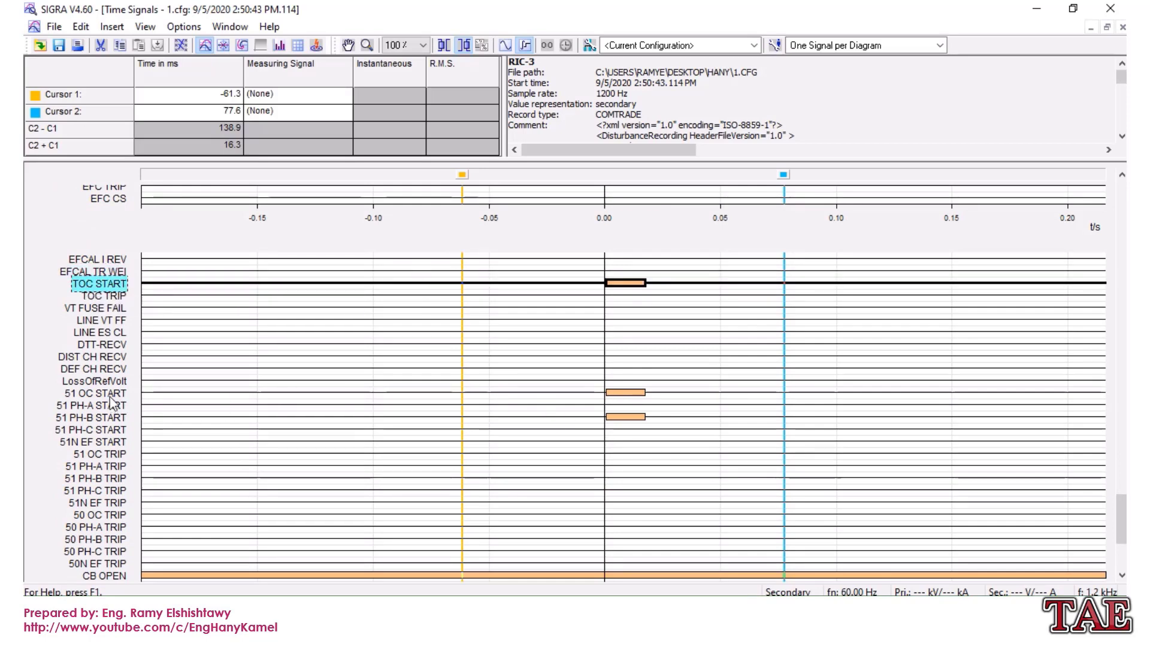
# - Highlight the 51 OC START and 51 PH-B START signals and review the remaining binary signals of the 1.cfg record
pyautogui.click(99, 393)
pyautogui.scroll(-1, 99, 383)
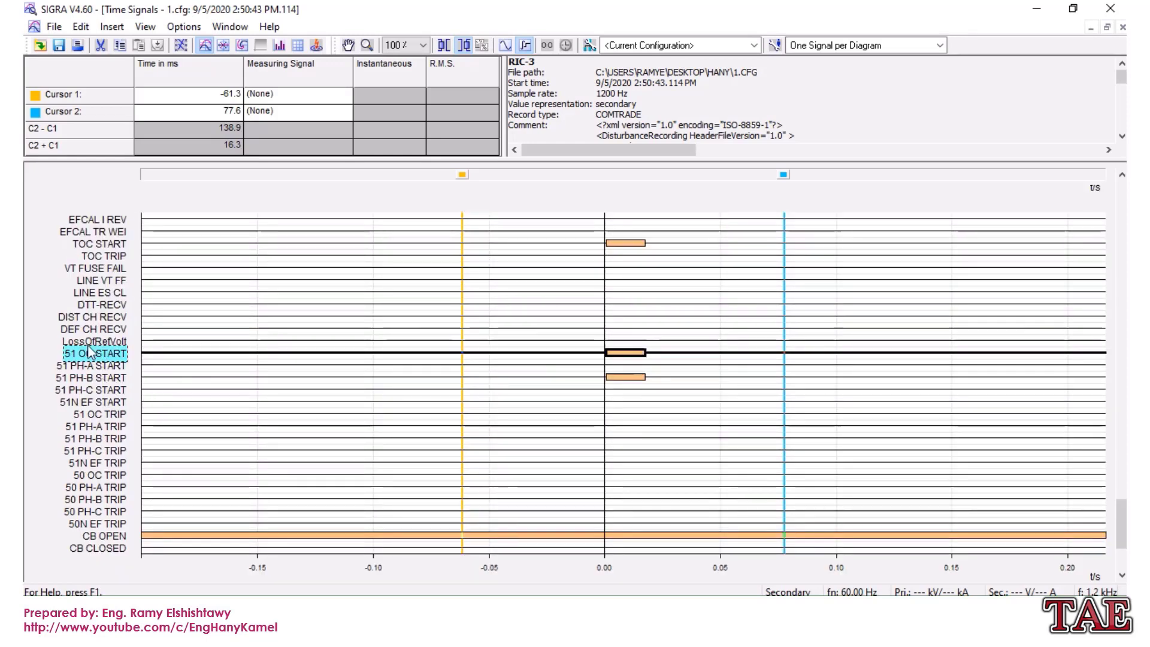
pyautogui.click(70, 381)
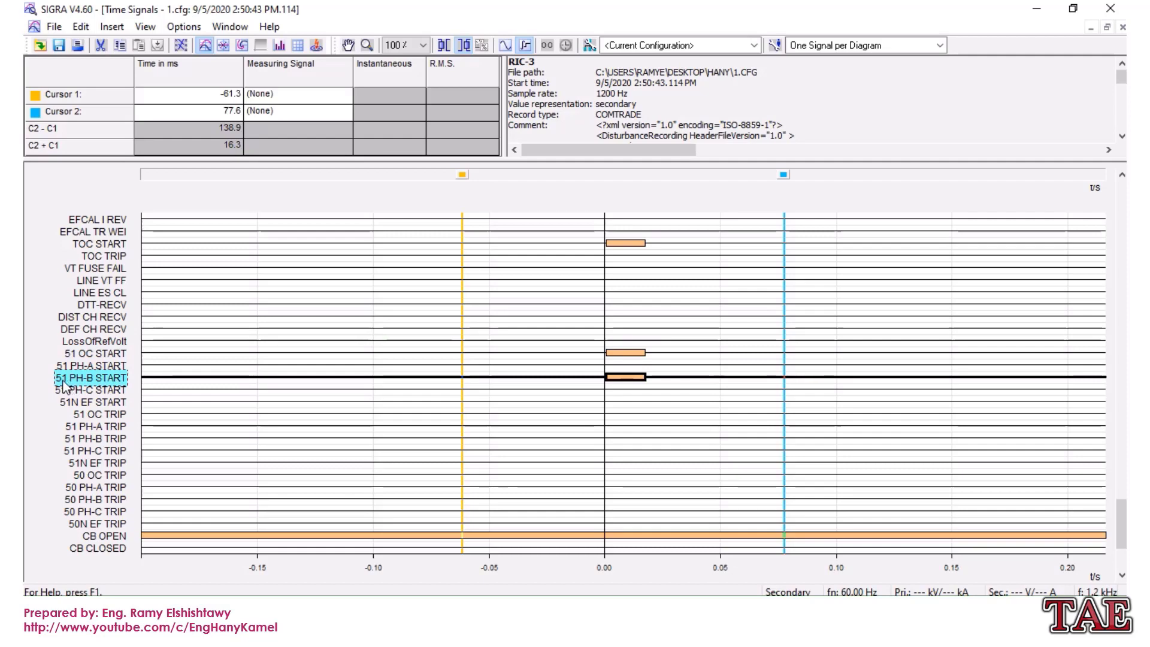
pyautogui.scroll(-1, 349, 401)
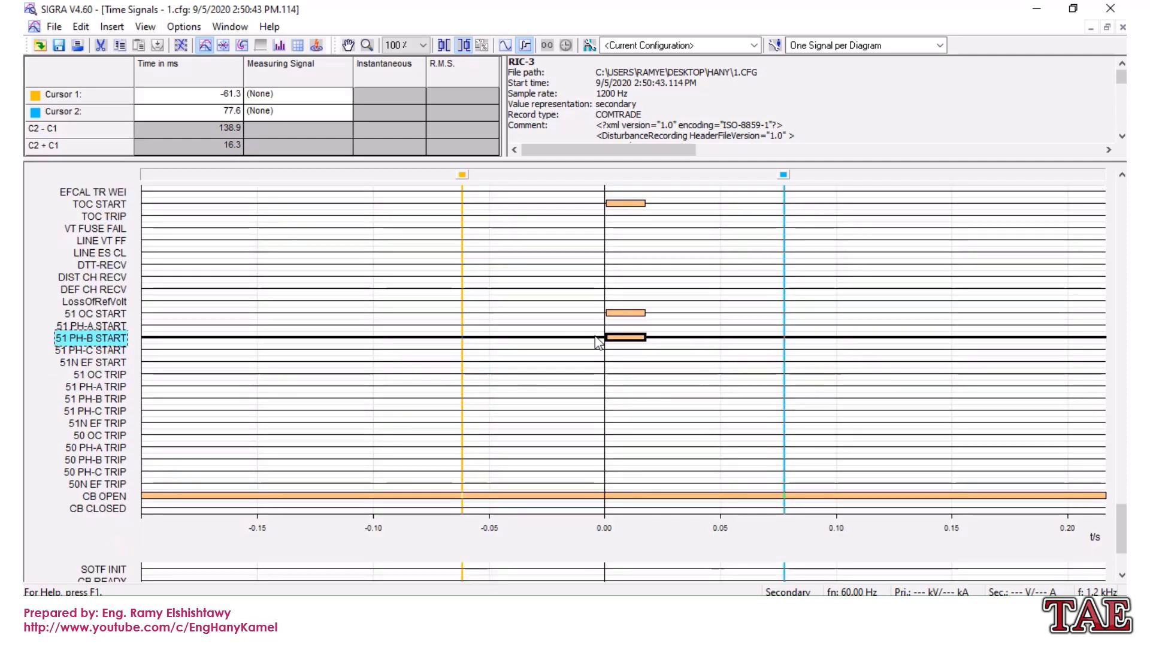
pyautogui.scroll(-1, 612, 362)
pyautogui.scroll(-2, 612, 363)
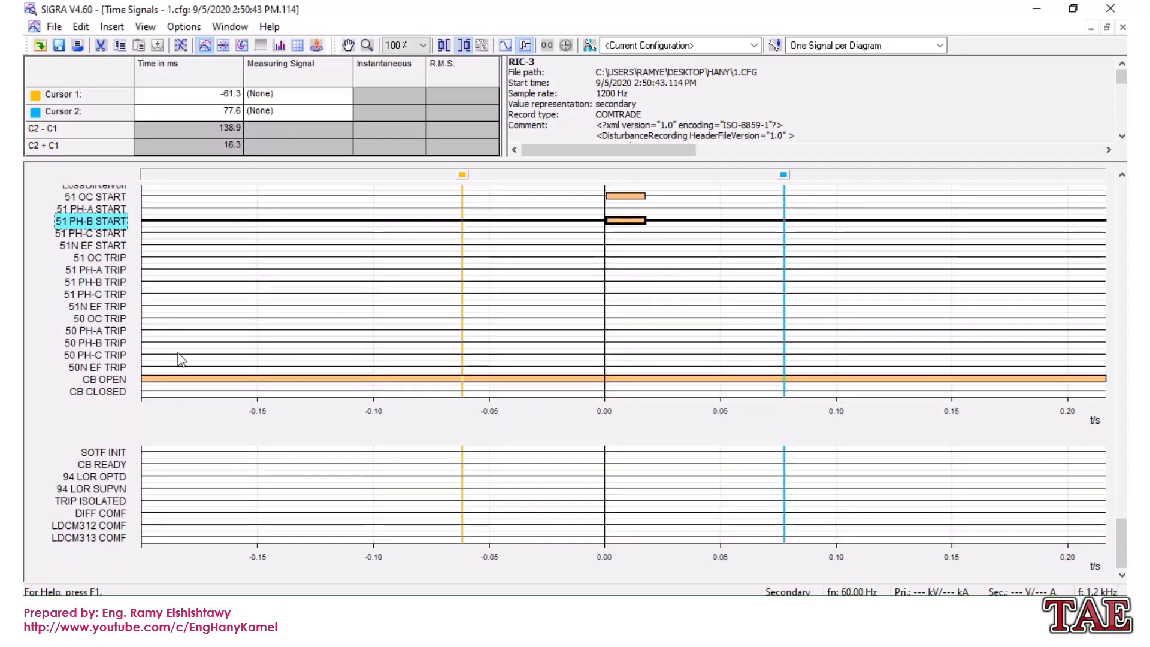
# - Close the 1.cfg record and open 2.cfg from the Hany folder in SIGRA
pyautogui.scroll(8, 298, 329)
pyautogui.scroll(15, 298, 337)
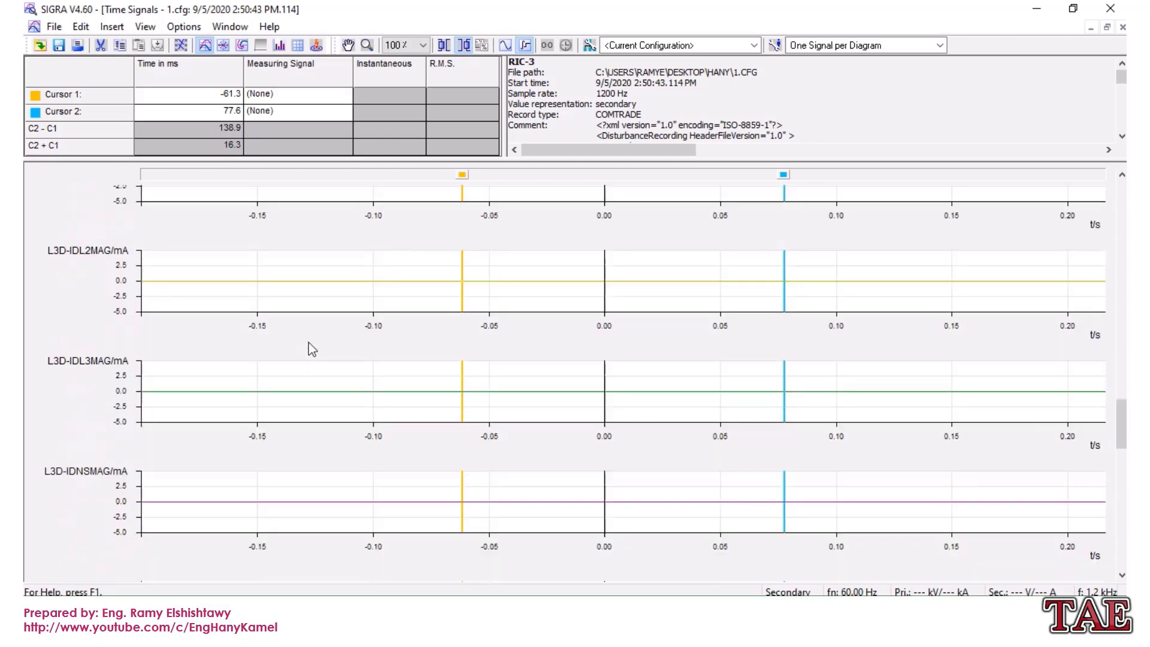
pyautogui.scroll(2, 296, 314)
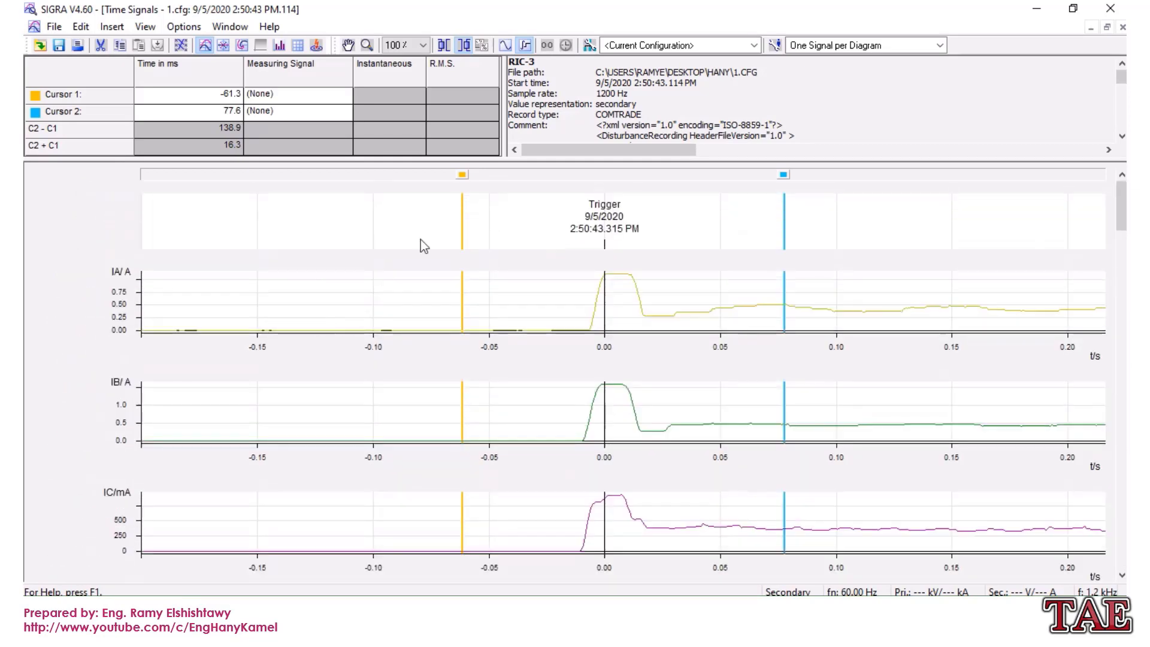
pyautogui.click(1112, 8)
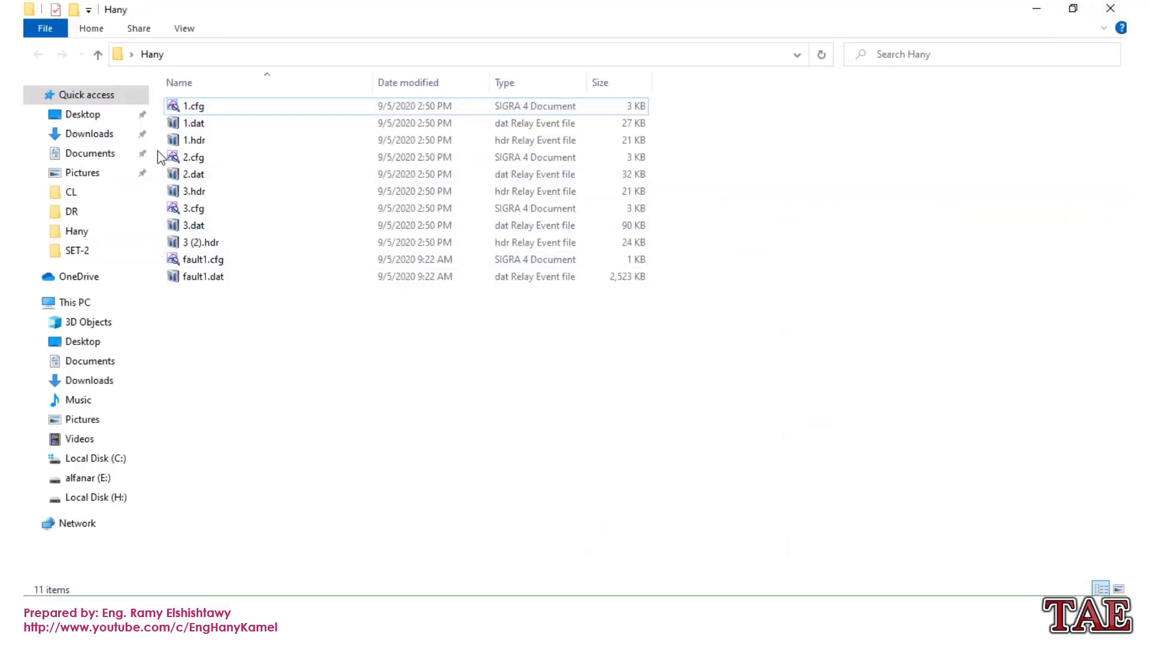
pyautogui.doubleClick(197, 157)
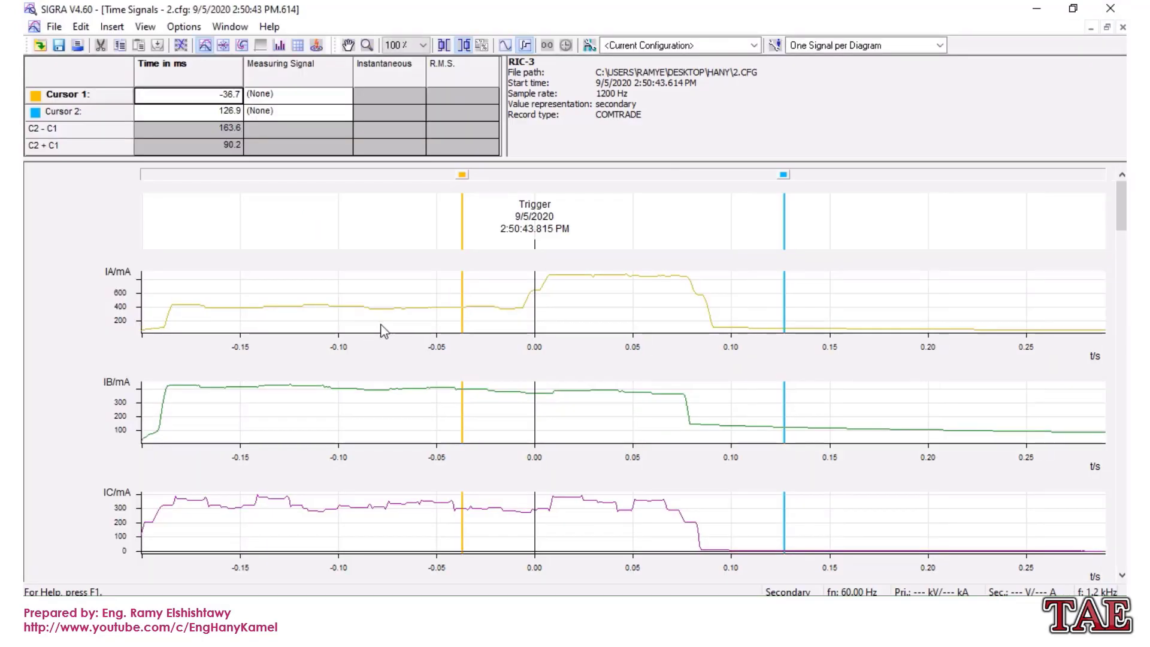
# - Examine the current, voltage and differential waveforms of the 2.cfg record and read the IA value just after the trigger
pyautogui.scroll(-1, 381, 328)
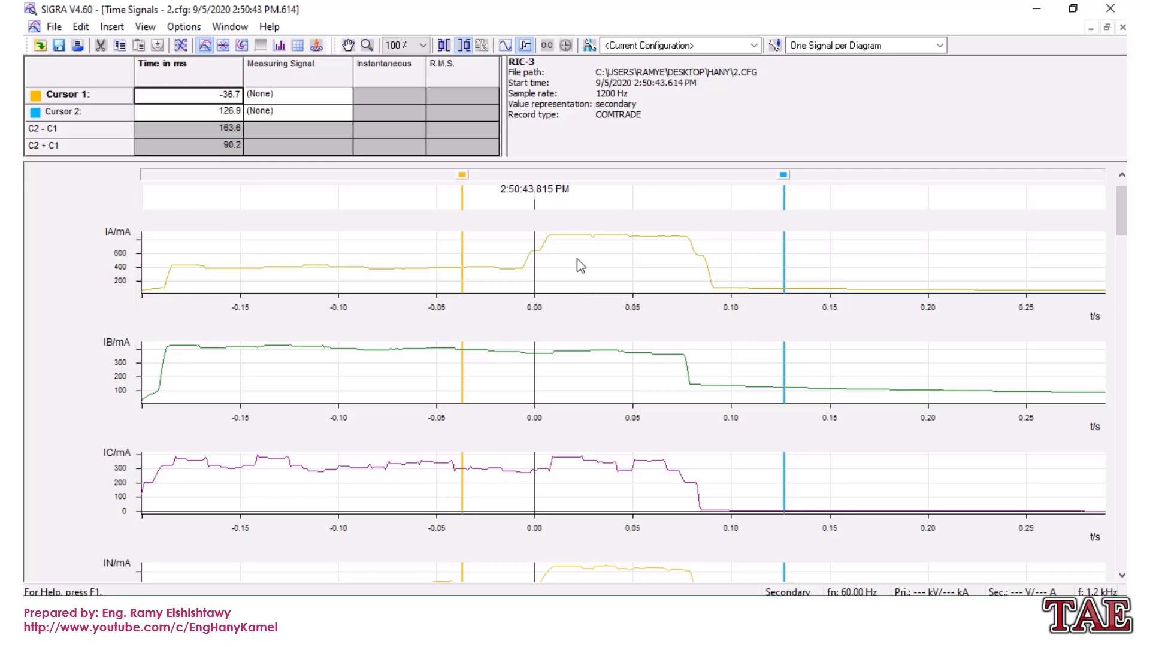
pyautogui.scroll(-1, 570, 263)
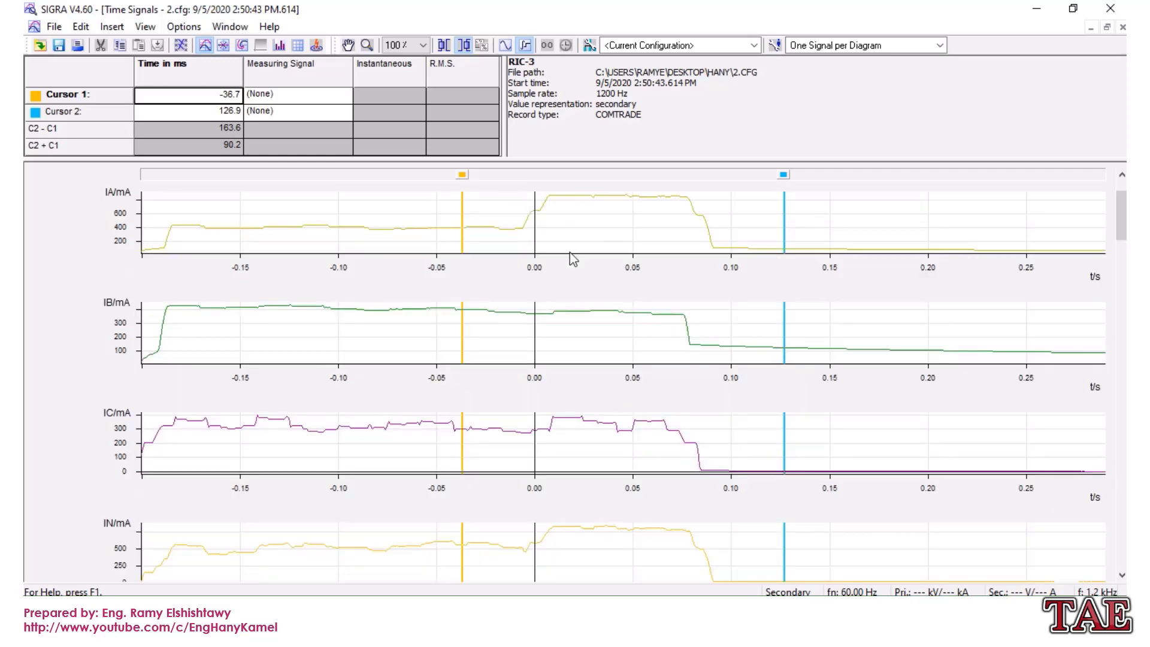
pyautogui.scroll(1, 570, 253)
pyautogui.moveTo(579, 249)
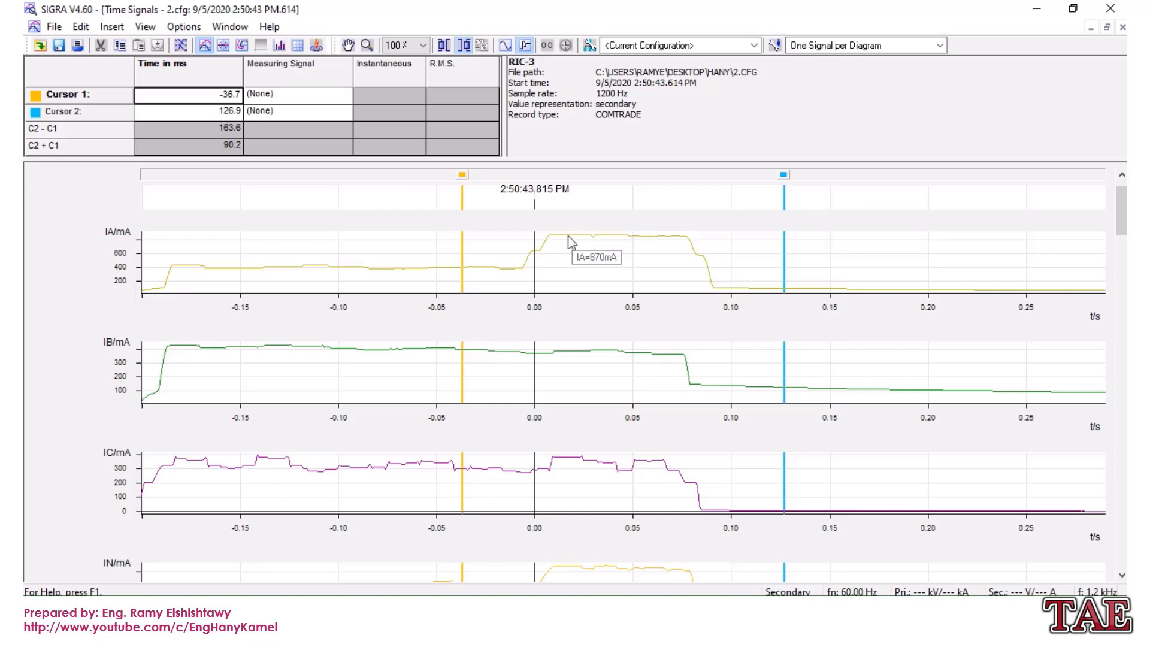
pyautogui.scroll(-3, 361, 321)
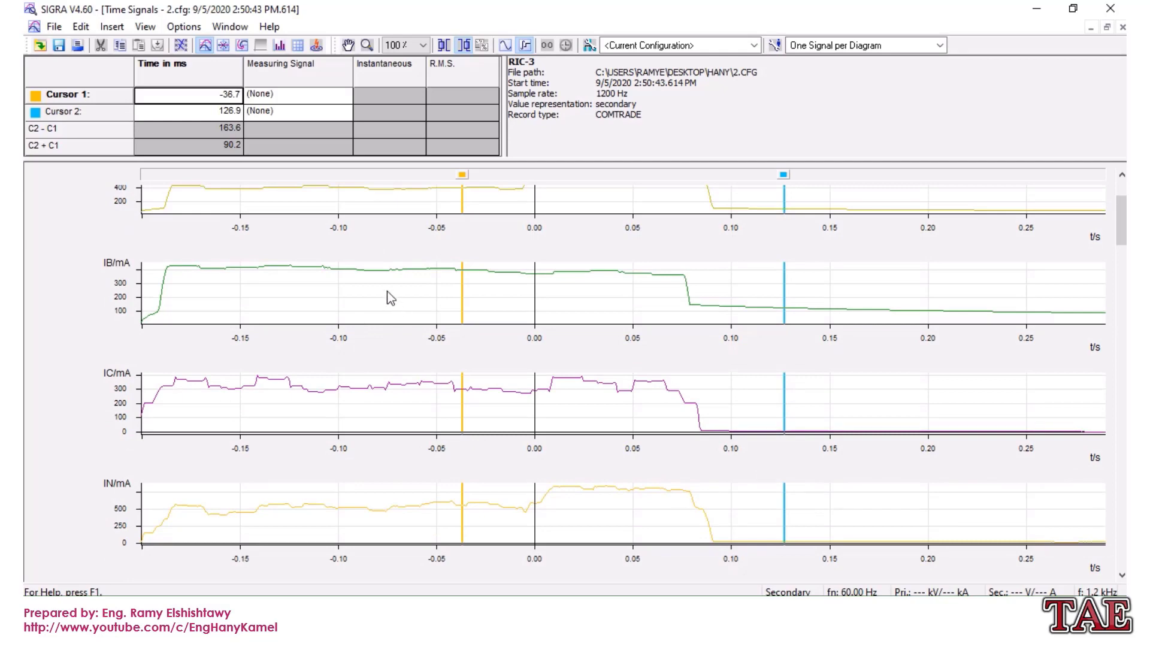
pyautogui.scroll(-15, 383, 290)
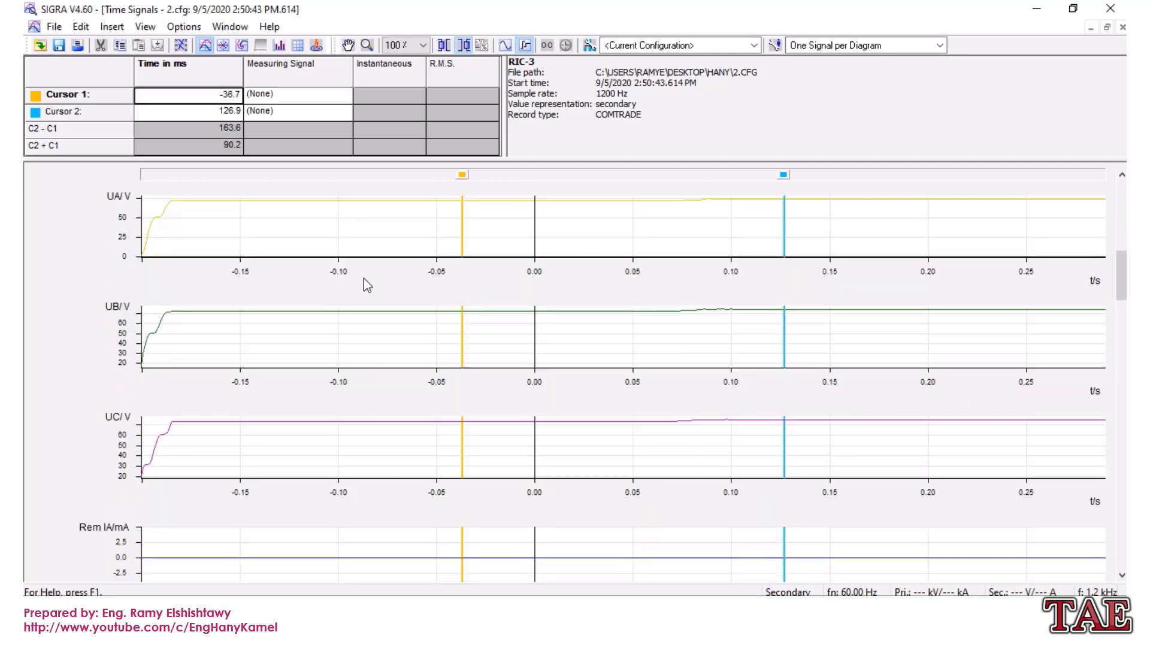
pyautogui.scroll(-20, 365, 285)
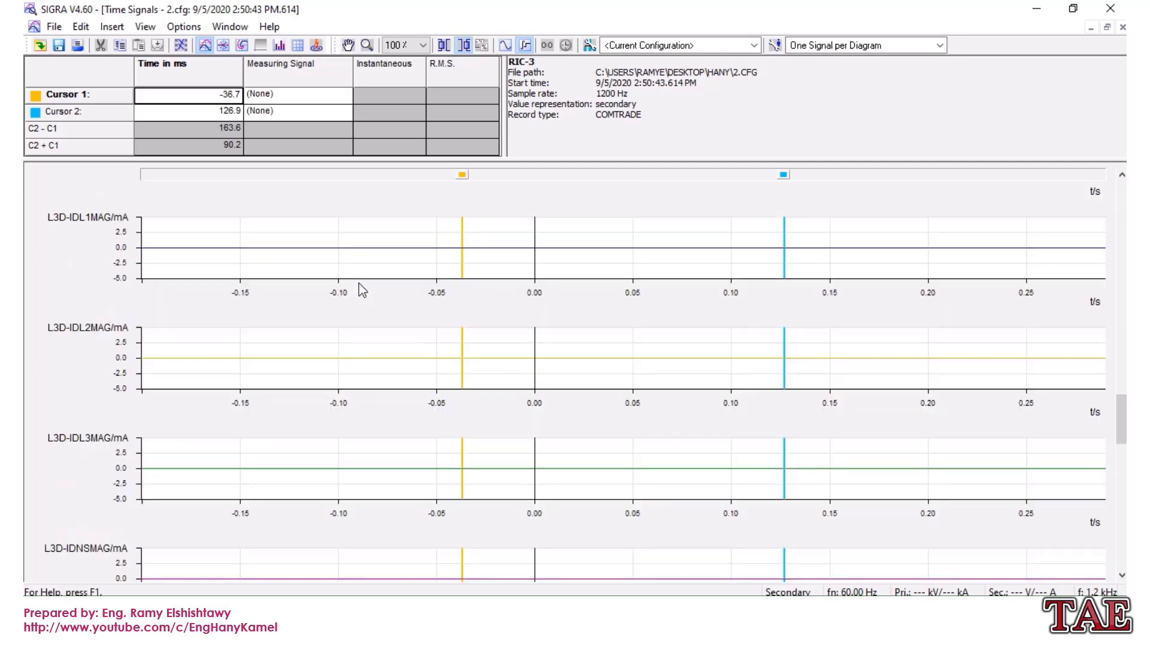
# - Highlight the TEF START and 51N EF START binary signals of the 2.cfg record and check the trip and breaker status signals
pyautogui.scroll(-15, 359, 289)
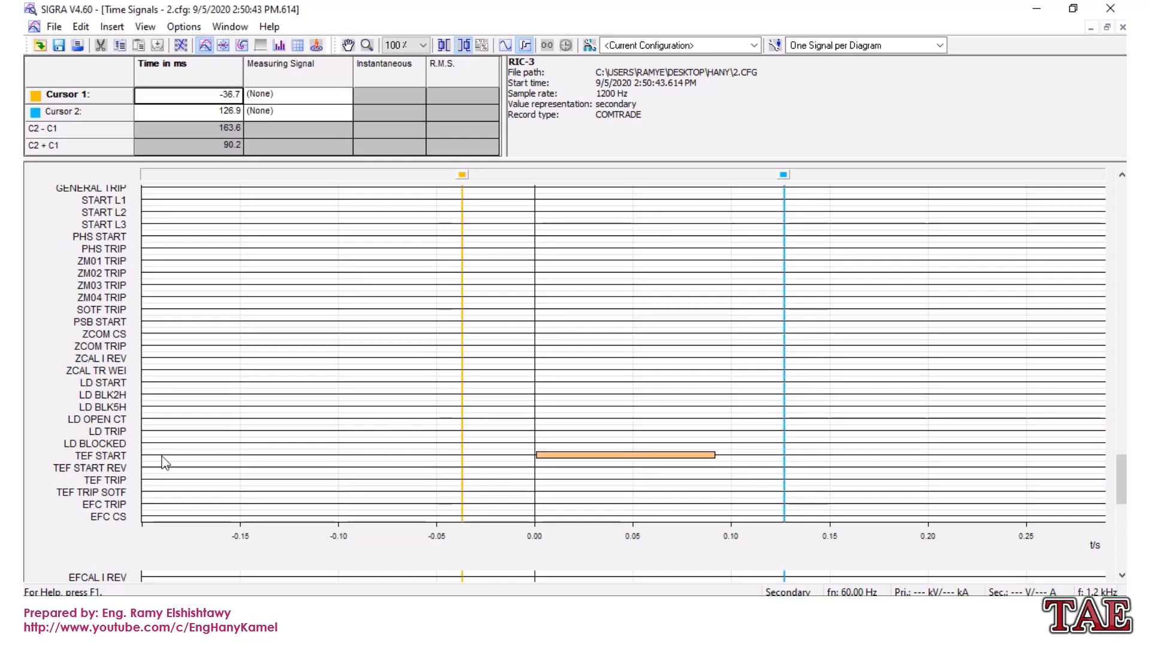
pyautogui.click(90, 457)
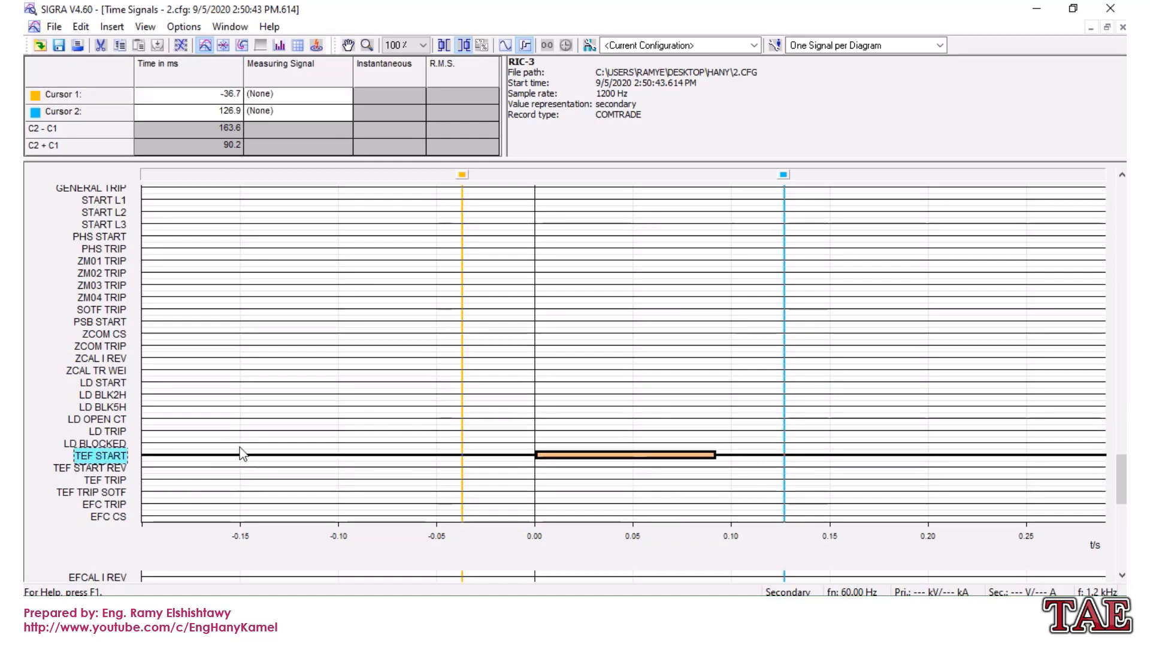
pyautogui.scroll(-5, 239, 451)
pyautogui.click(119, 479)
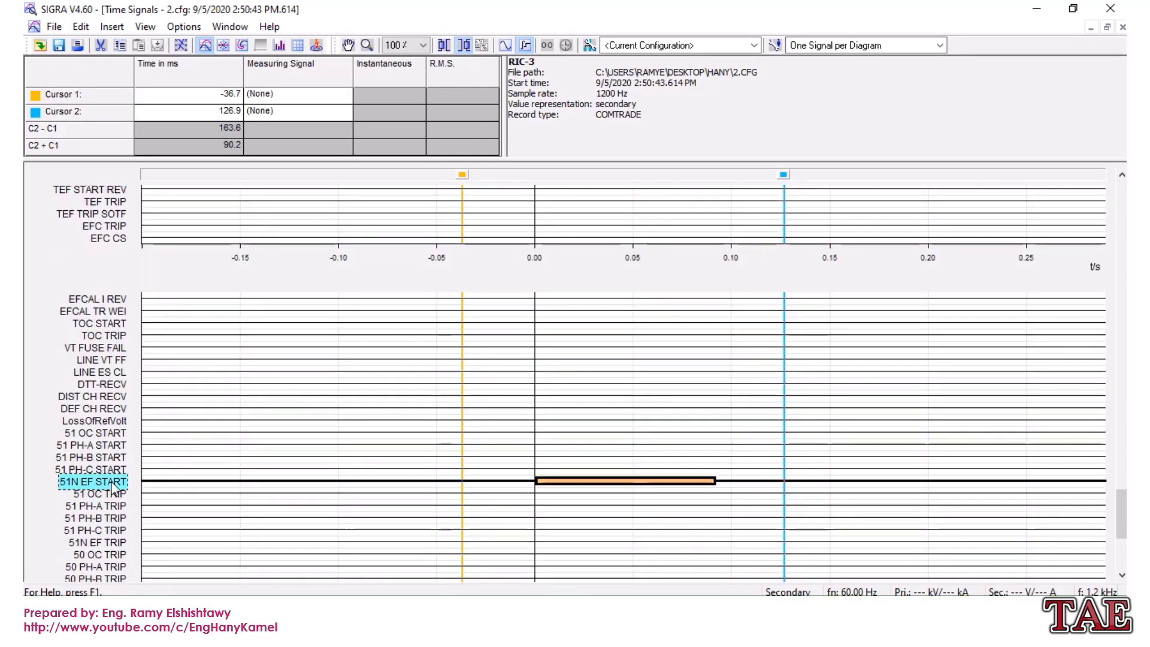
pyautogui.scroll(-1, 107, 479)
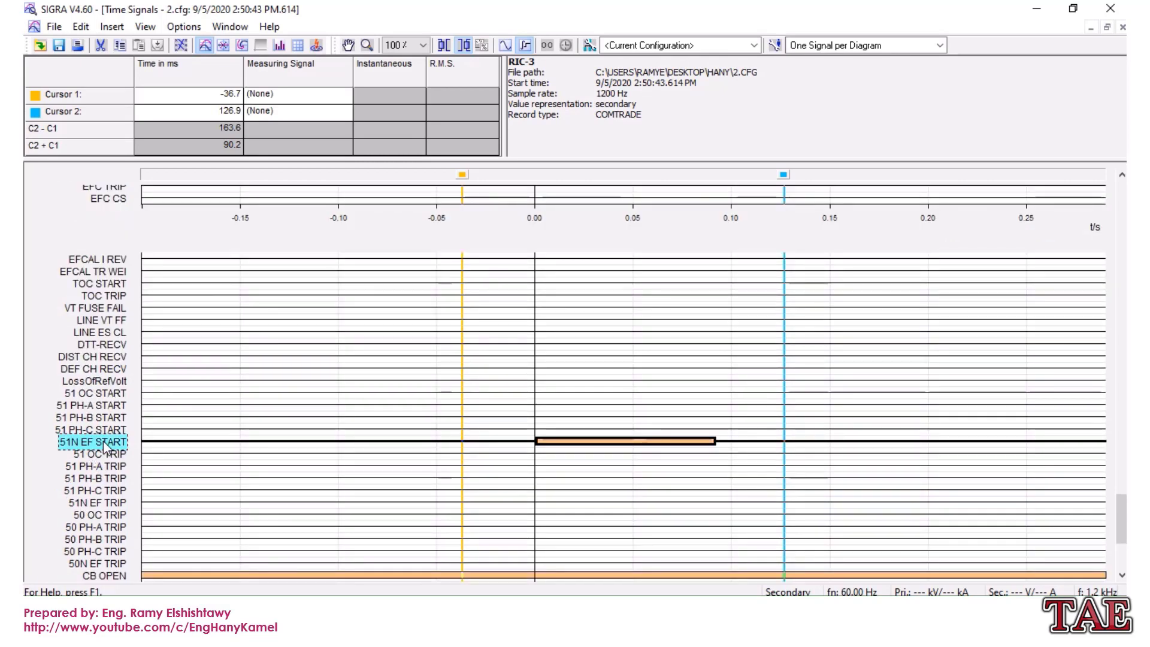
pyautogui.scroll(-2, 104, 455)
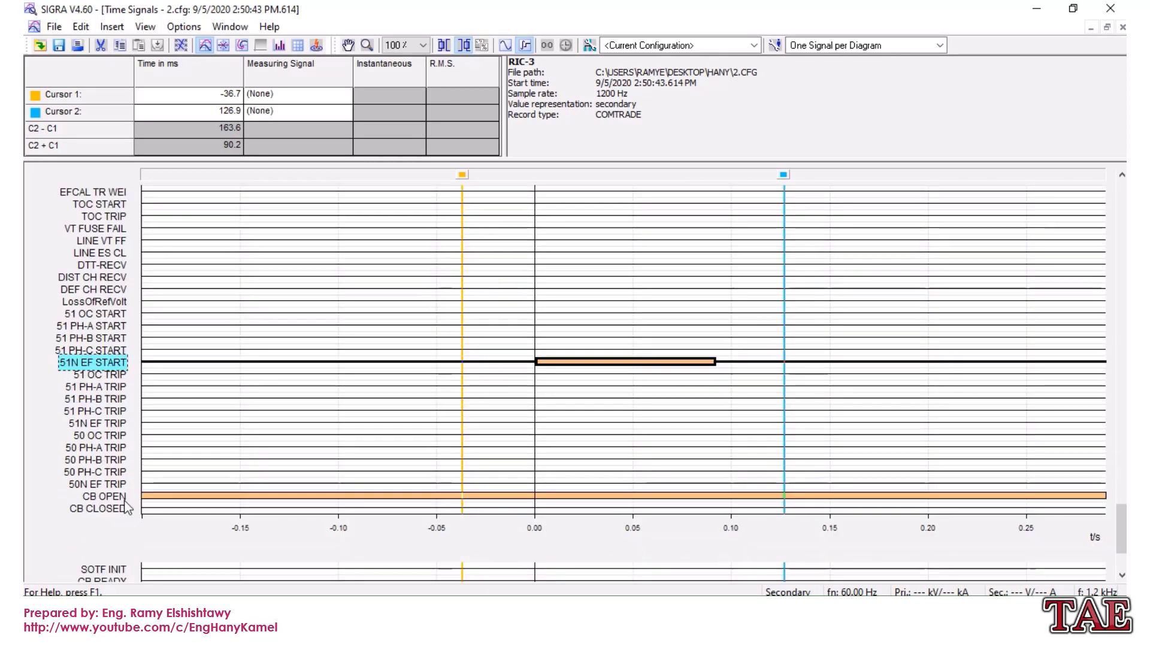
# - Finish reviewing the binary signals of 2.cfg, close that record and open 3.cfg from the Hany folder in SIGRA
pyautogui.scroll(4, 107, 458)
pyautogui.scroll(-2, 109, 463)
pyautogui.scroll(20, 110, 467)
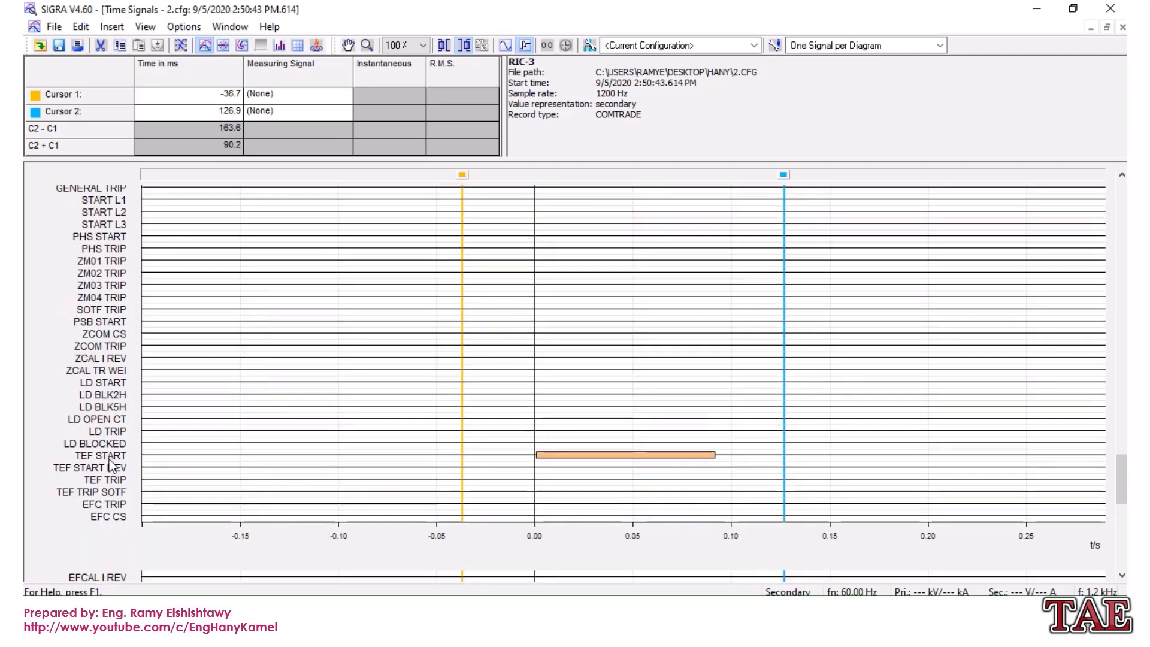
pyautogui.scroll(10, 336, 388)
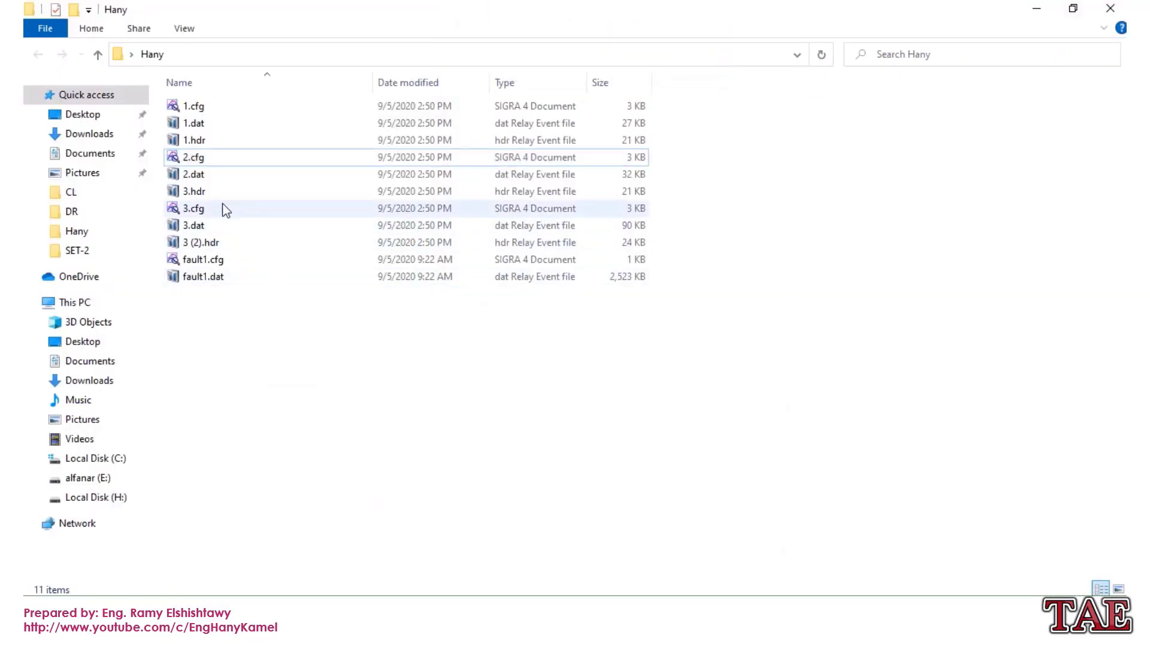
pyautogui.doubleClick(223, 208)
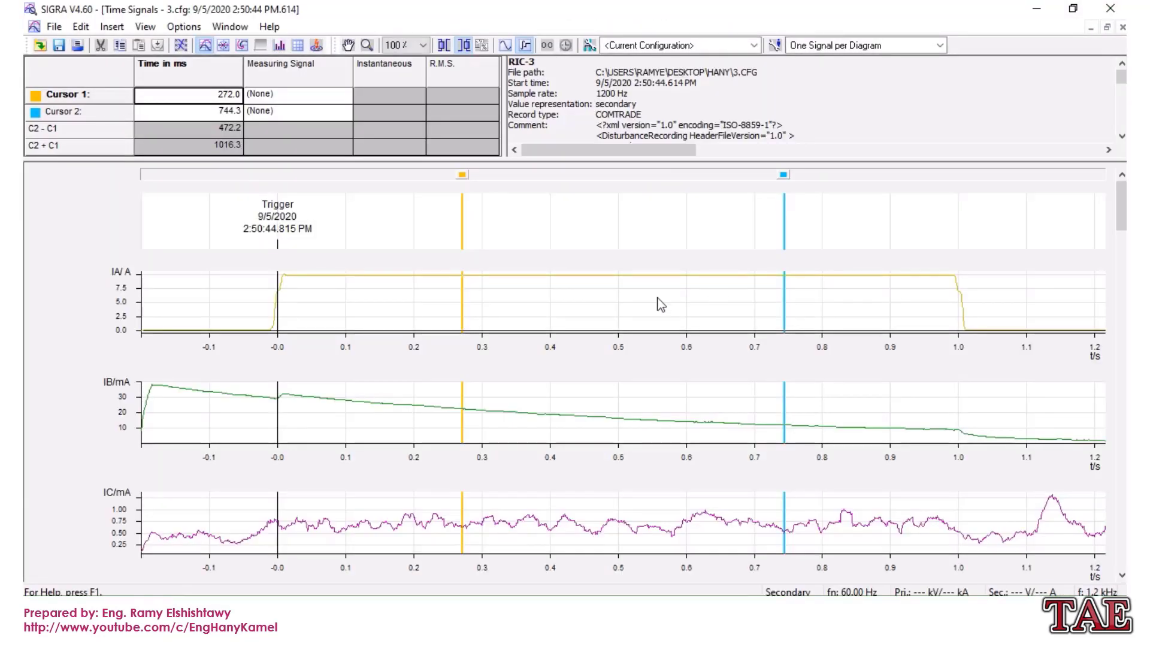
# - Examine the phase current, neutral current, voltage and remote current waveforms of the 3.cfg record around the trigger
pyautogui.scroll(-6, 644, 310)
pyautogui.scroll(-3, 639, 310)
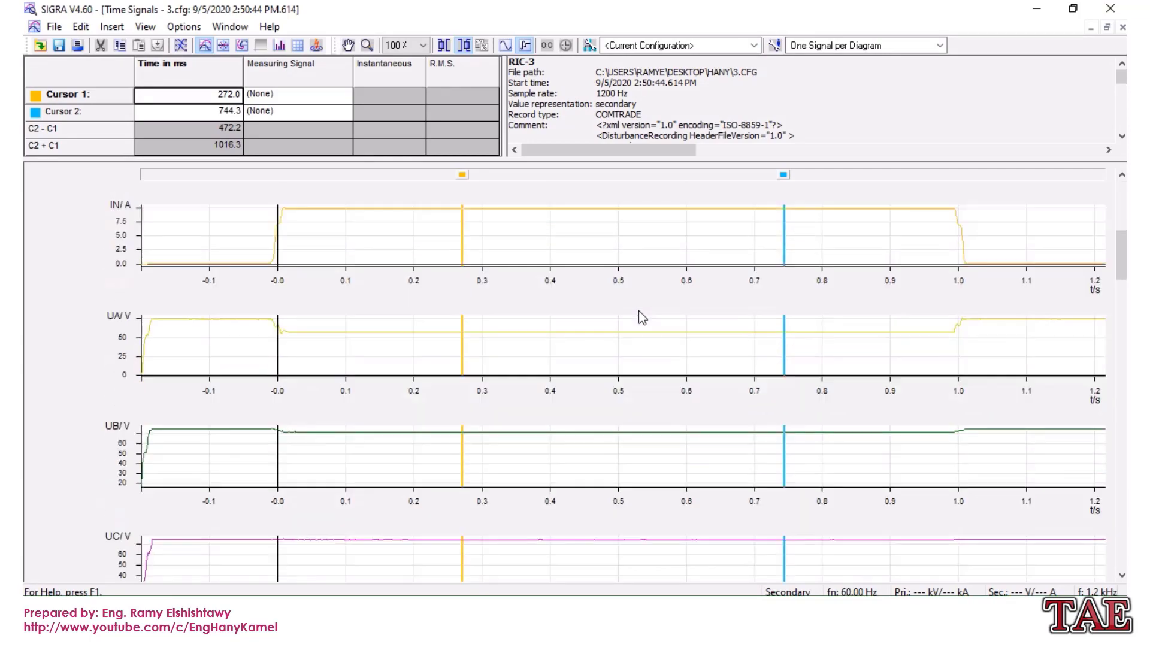
pyautogui.scroll(5, 638, 311)
pyautogui.scroll(3, 638, 310)
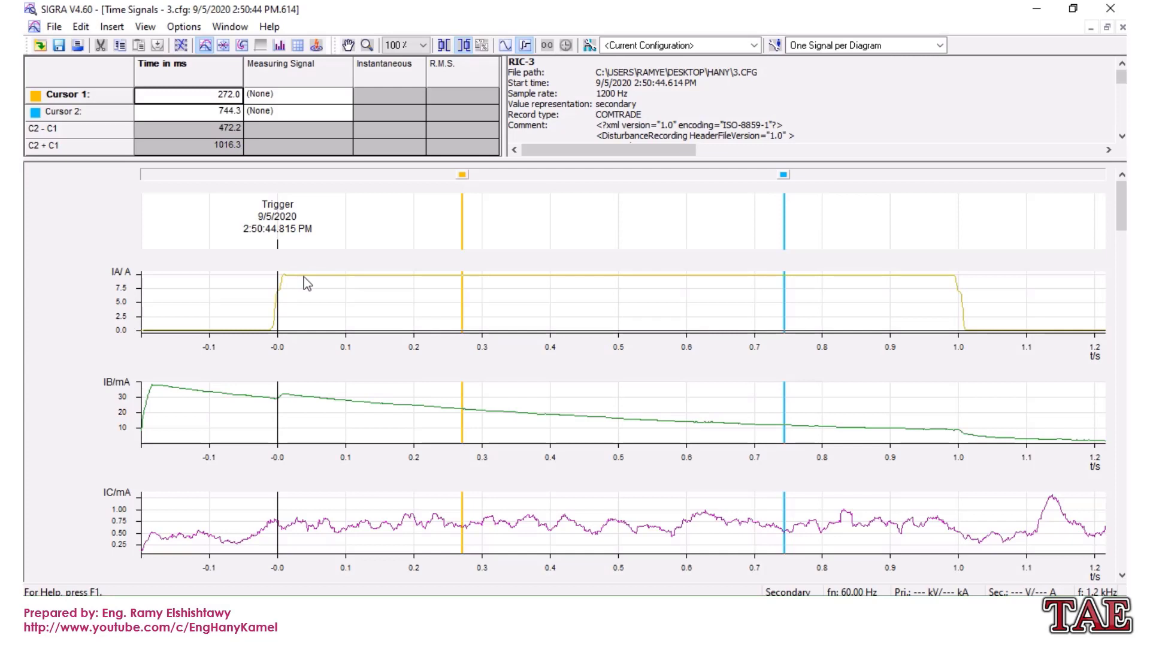
pyautogui.moveTo(304, 277)
pyautogui.scroll(-3, 303, 283)
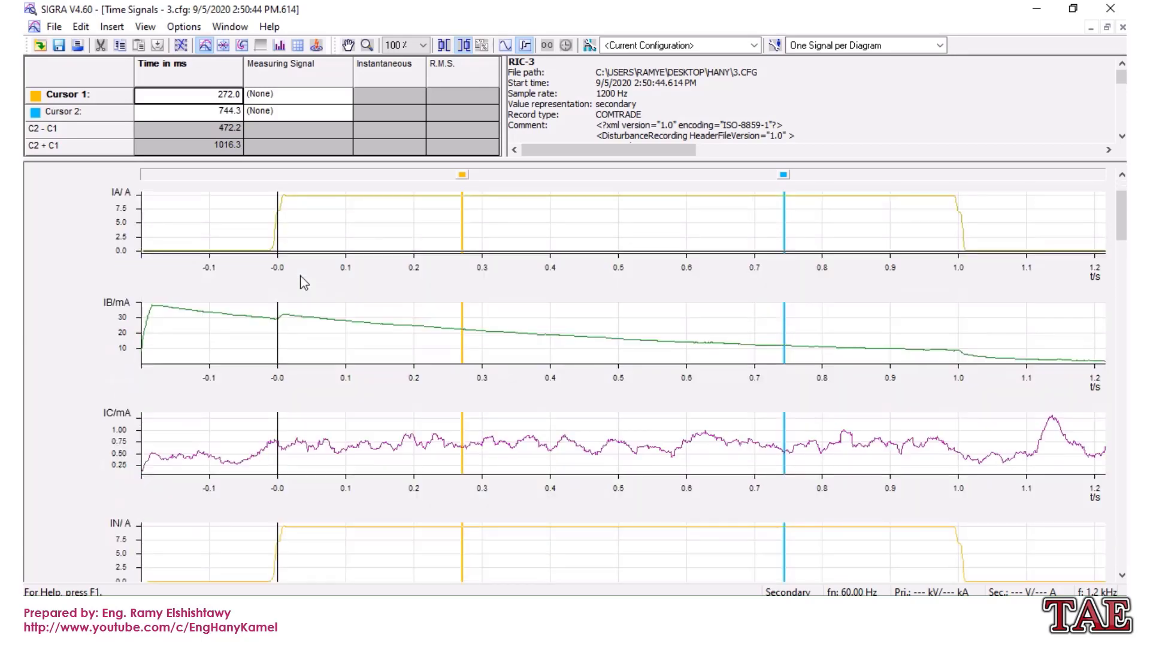
pyautogui.scroll(-15, 311, 216)
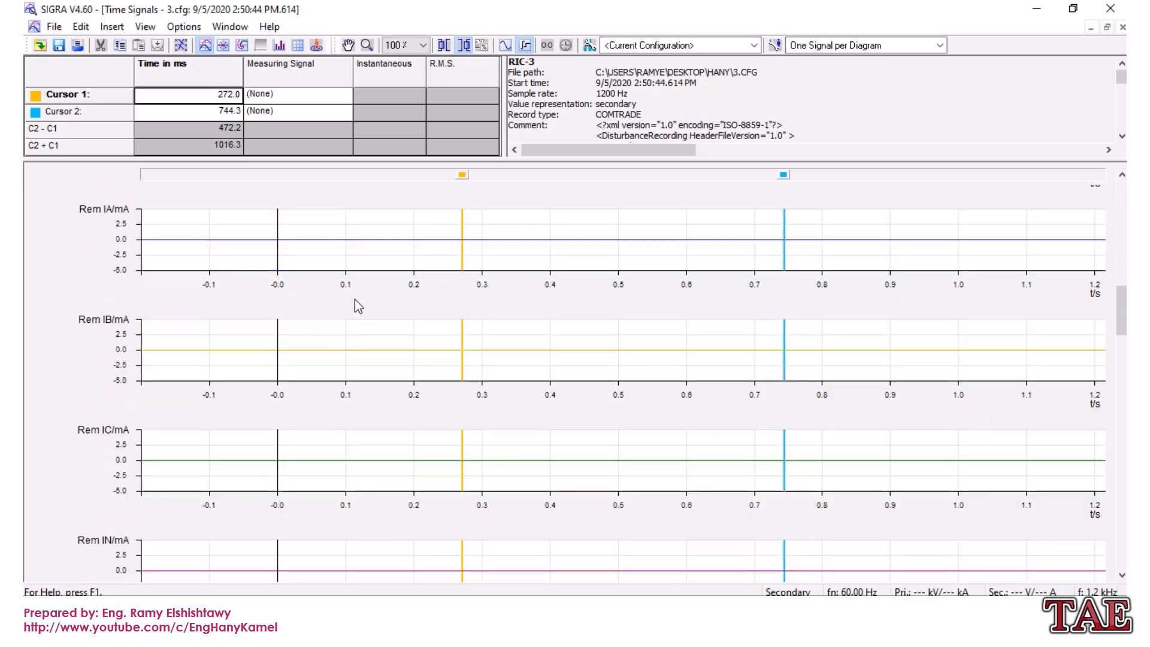
# - Highlight the GENERAL TRIP and START L1 binary signals of the 3.cfg record
pyautogui.scroll(-10, 356, 304)
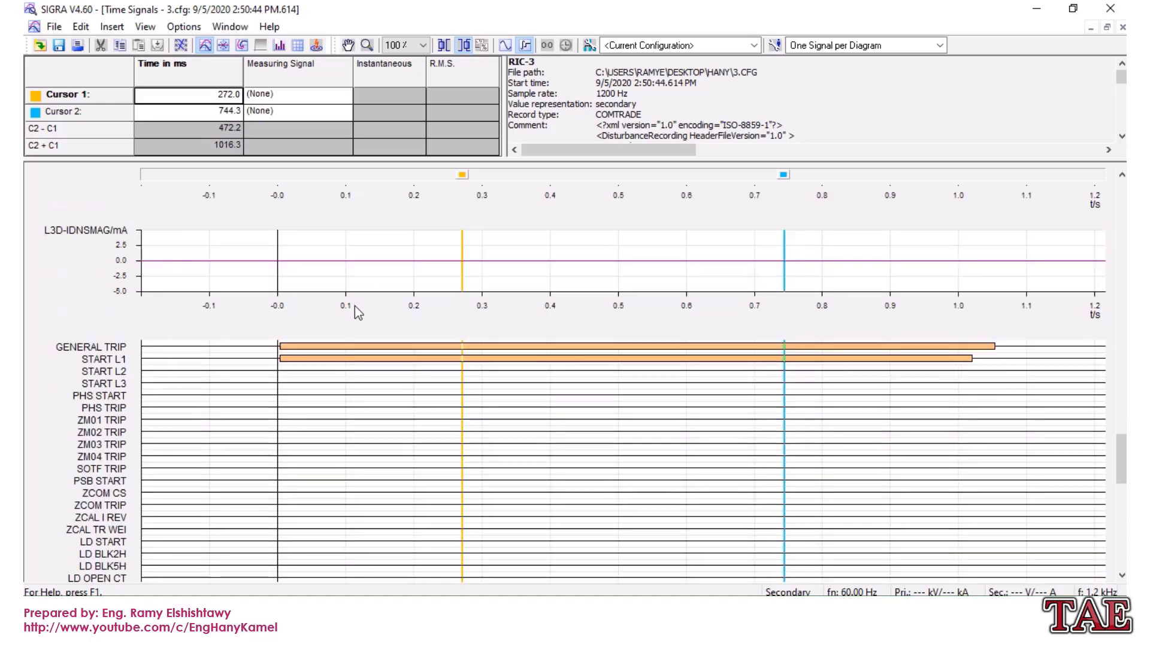
pyautogui.click(122, 351)
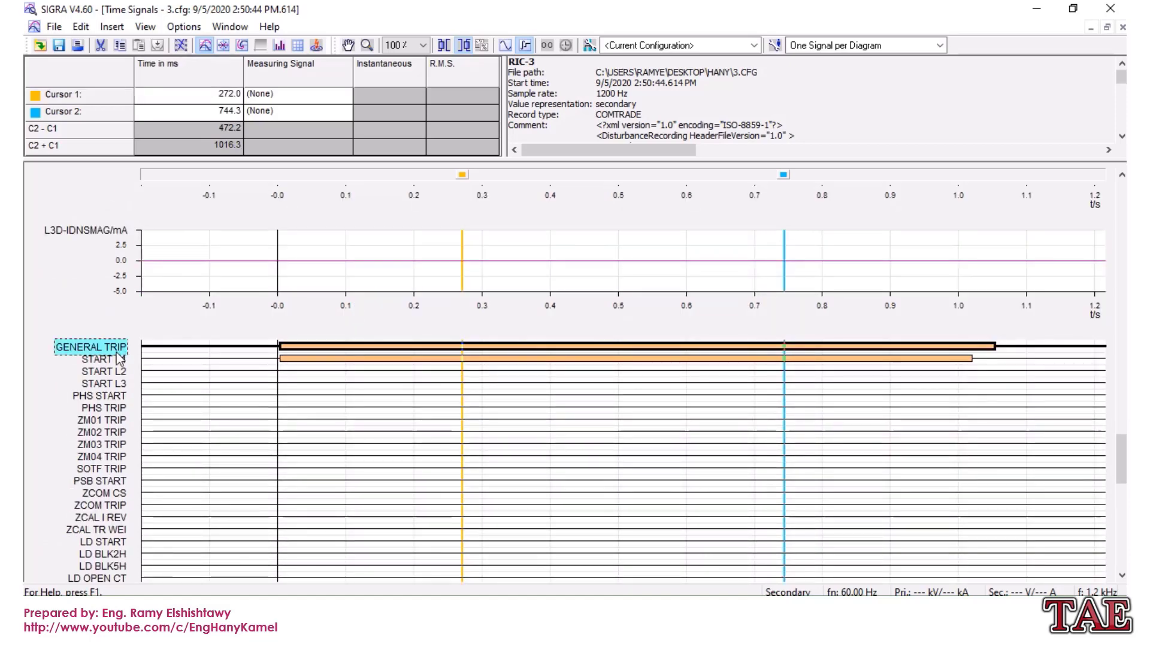
pyautogui.click(112, 360)
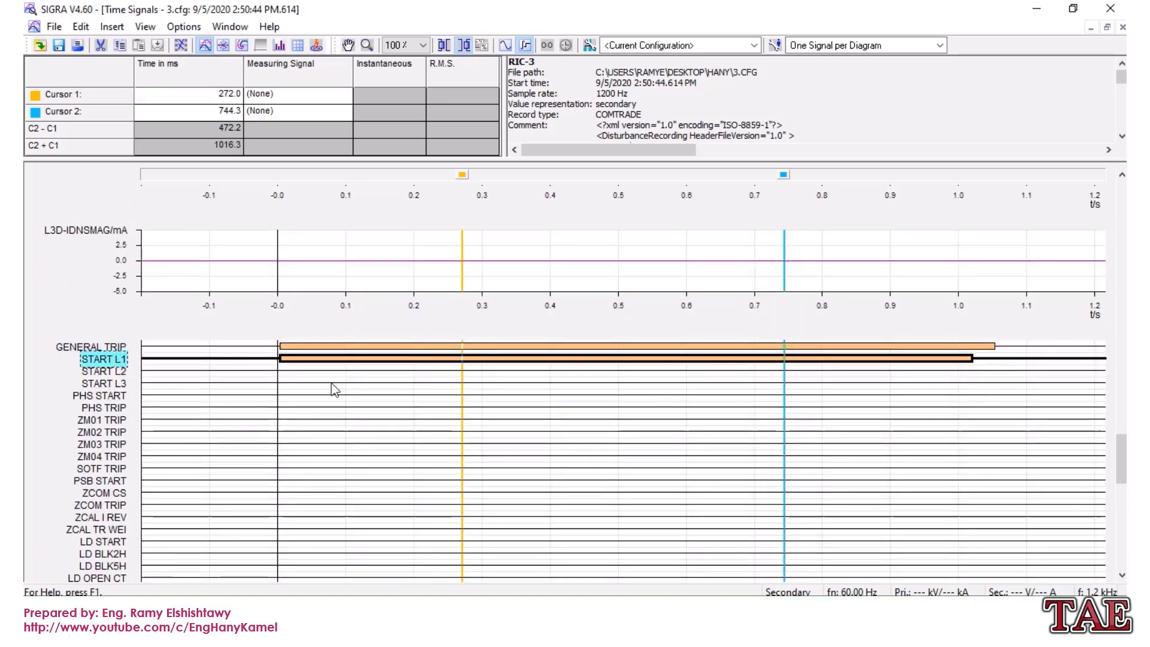
pyautogui.scroll(-5, 322, 371)
pyautogui.scroll(4, 307, 374)
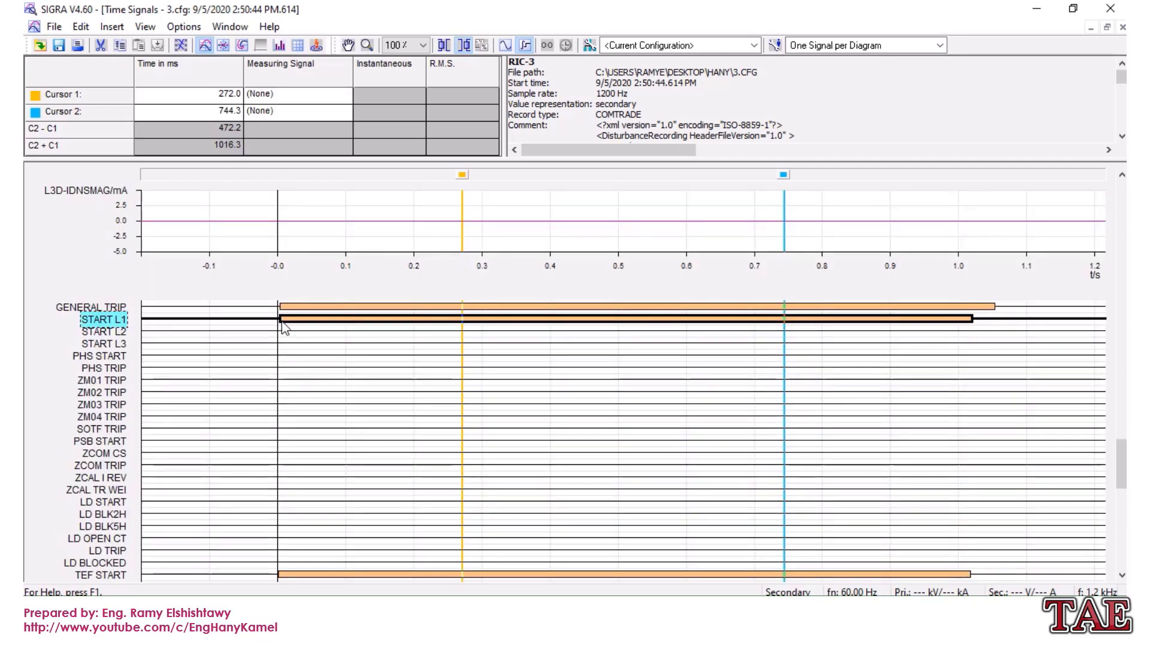
# - Highlight the TEF START and TEF TRIP signals of the 3.cfg record and check when the trip begins
pyautogui.scroll(-3, 279, 313)
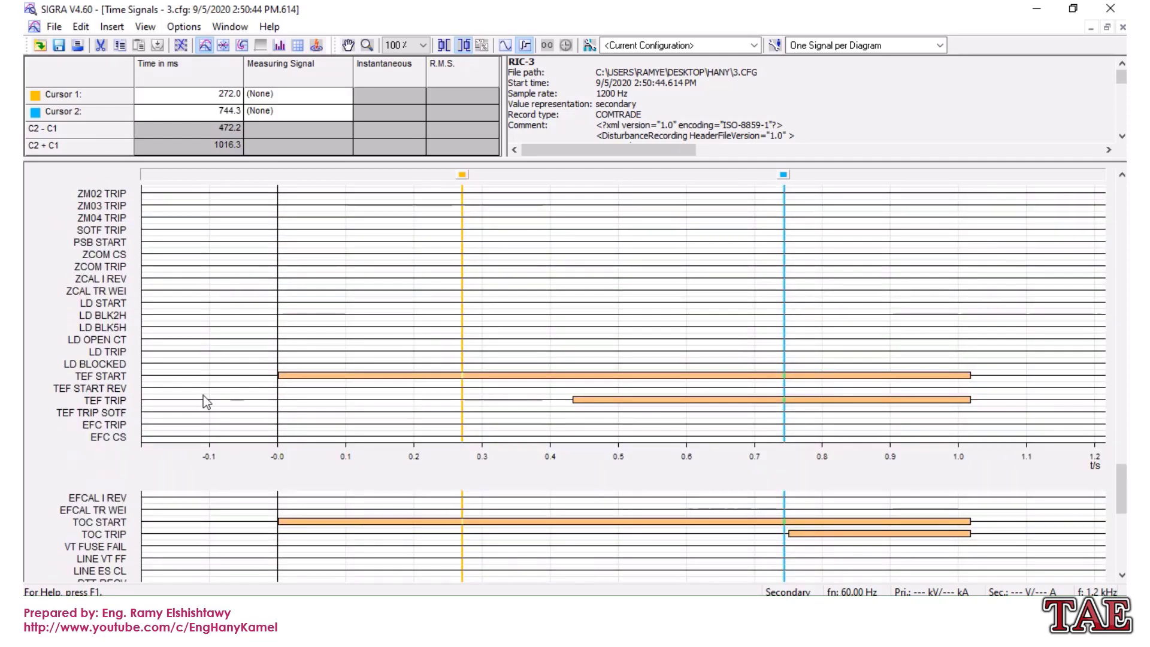
pyautogui.click(113, 376)
pyautogui.scroll(-1, 144, 371)
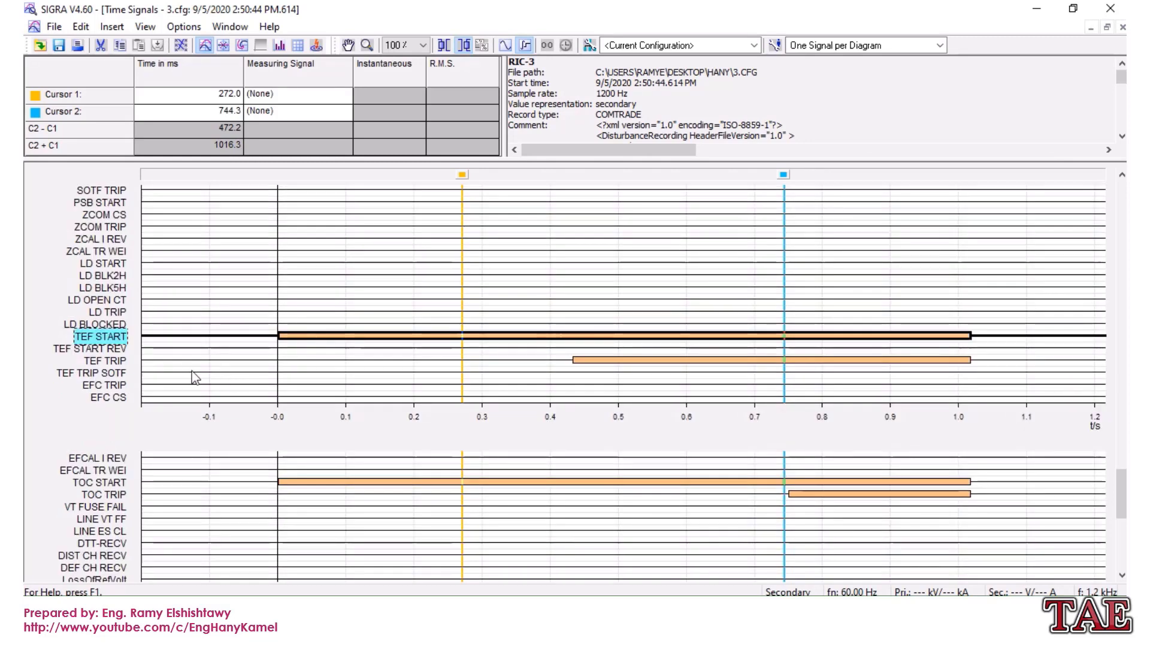
pyautogui.scroll(-1, 115, 363)
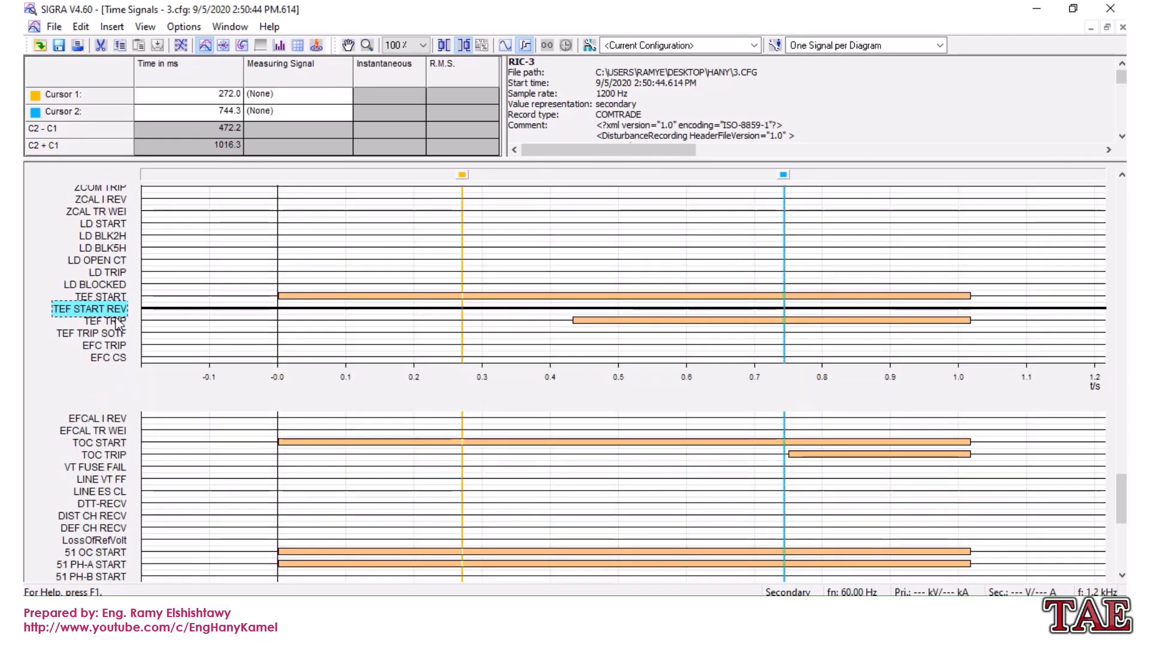
pyautogui.click(115, 327)
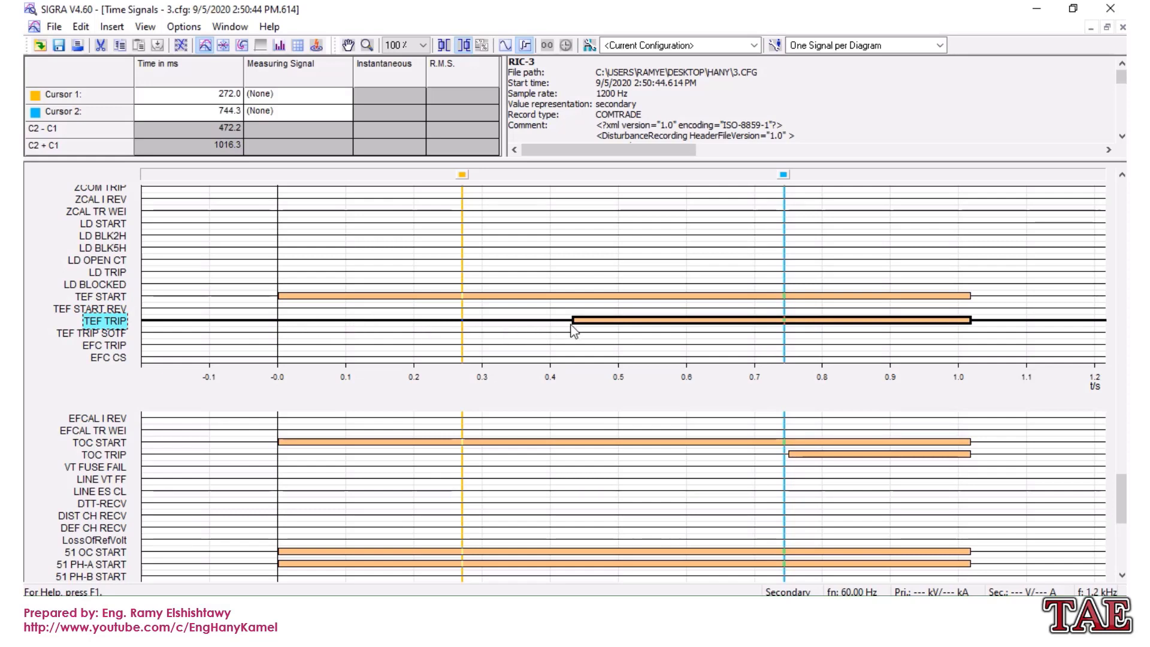
# - Highlight the TOC START and TOC TRIP signals of the 3.cfg record and check when the trip begins
pyautogui.scroll(-1, 247, 409)
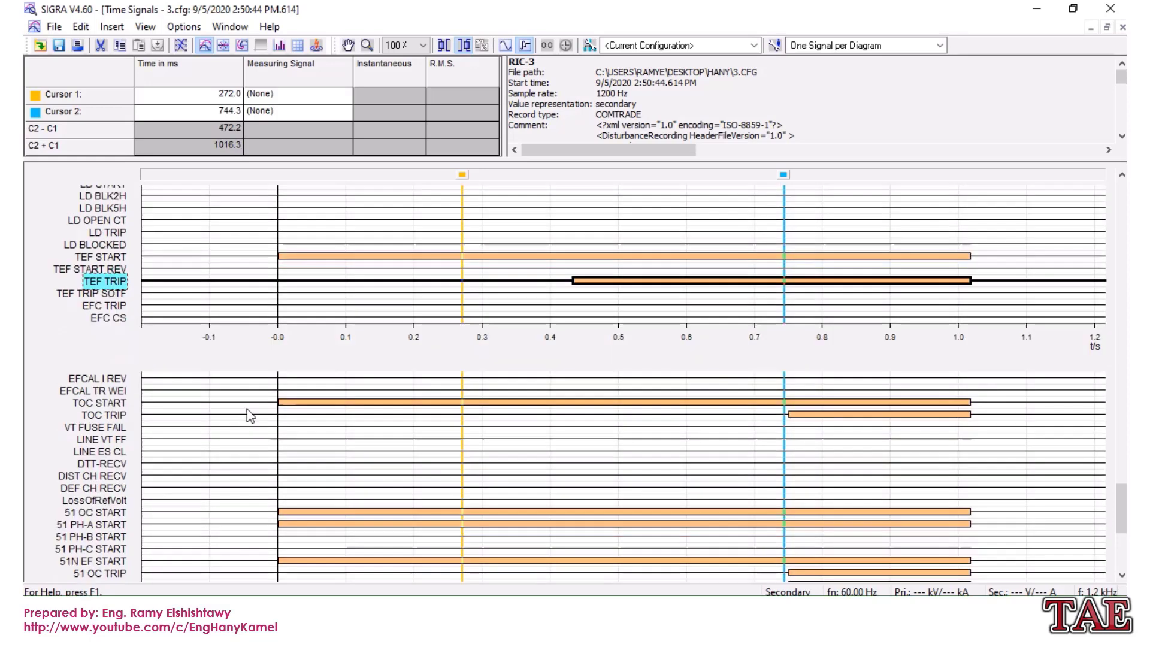
pyautogui.scroll(-2, 246, 409)
pyautogui.click(115, 323)
pyautogui.scroll(-1, 115, 324)
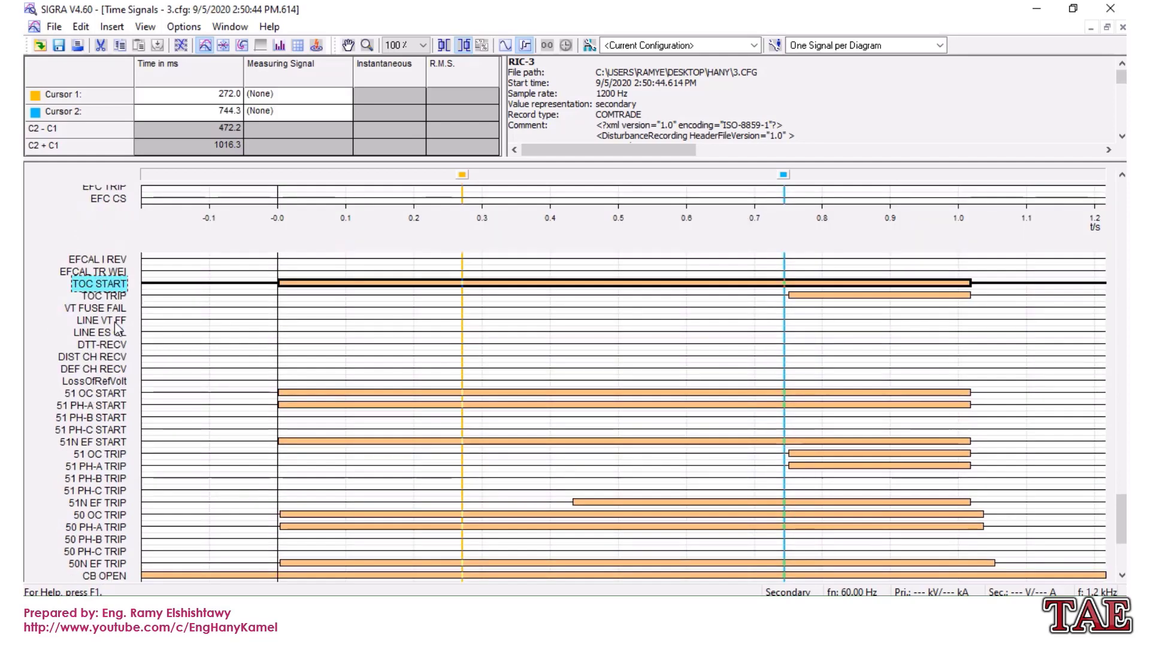
pyautogui.click(120, 296)
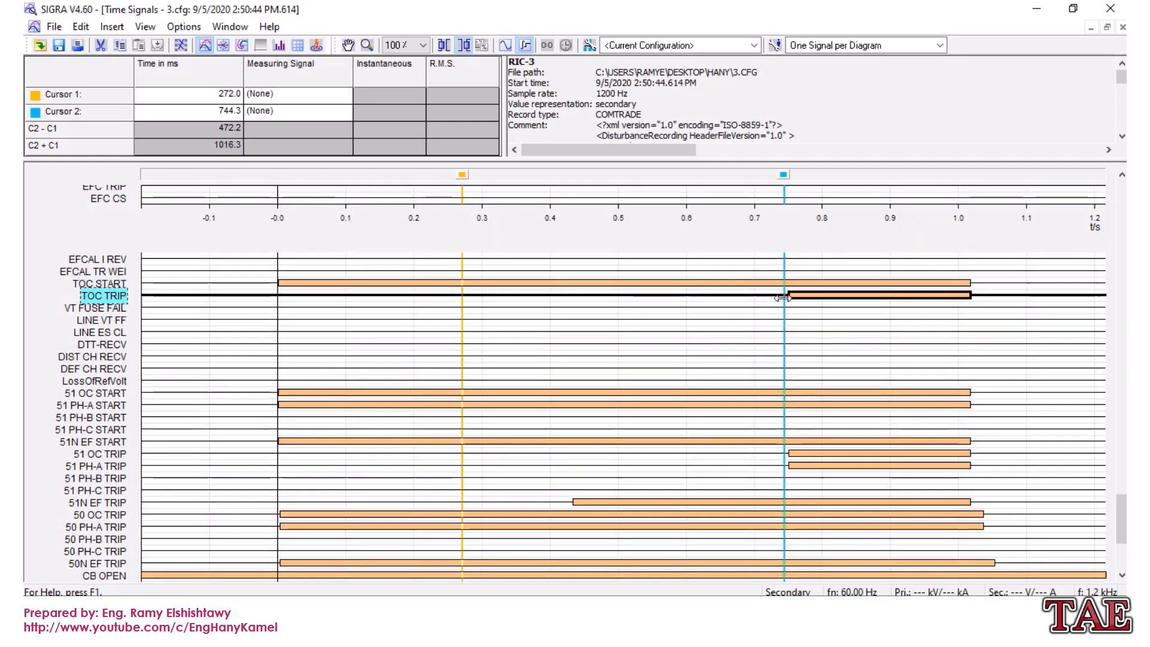
# - Highlight the 51 OC START and 51 PH-A START signals of the 3.cfg record
pyautogui.scroll(-2, 264, 333)
pyautogui.click(84, 317)
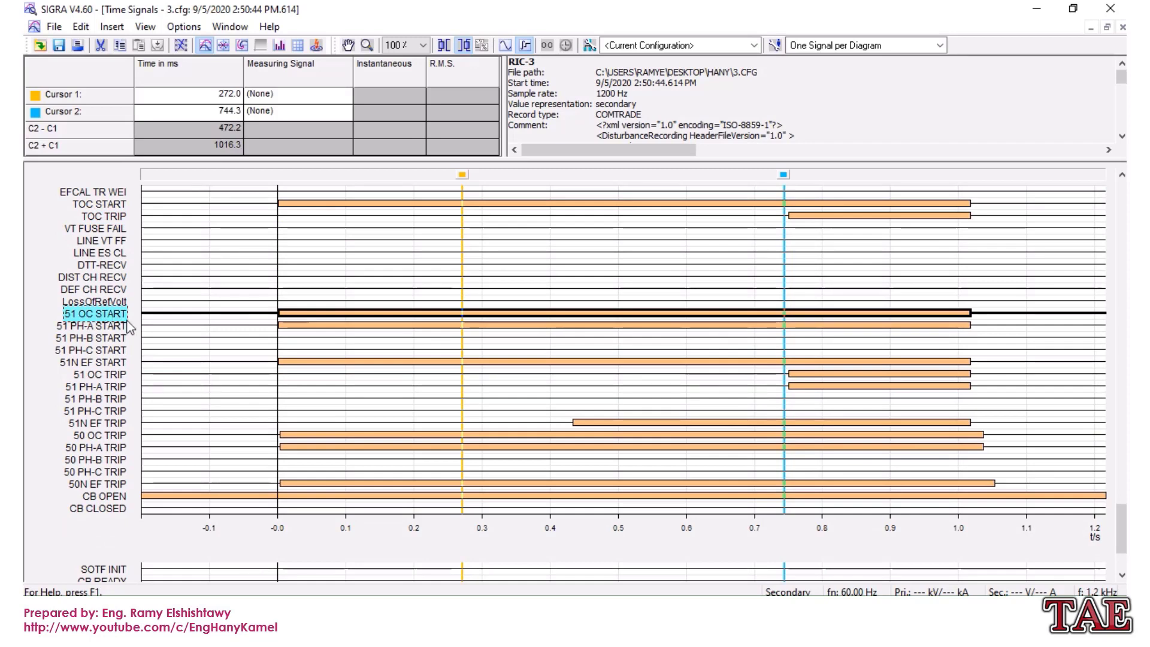
pyautogui.click(80, 327)
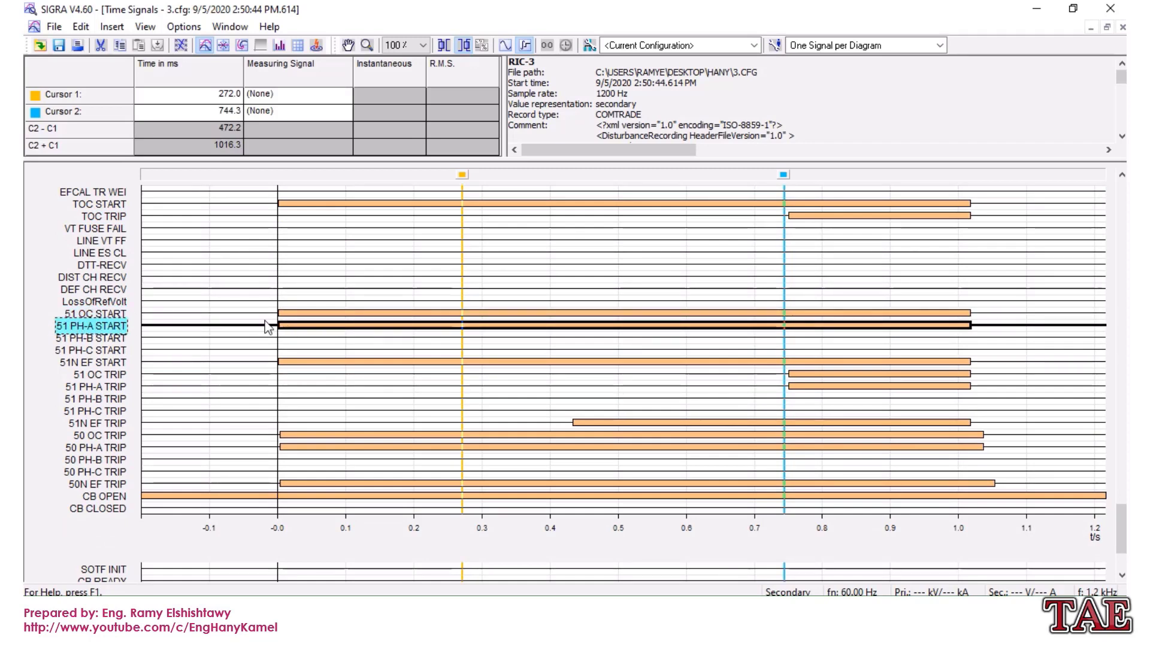
# - Highlight the 50 OC TRIP, 50 PH-A TRIP and 94 LOR OPTD signals of the 3.cfg record
pyautogui.scroll(-2, 144, 383)
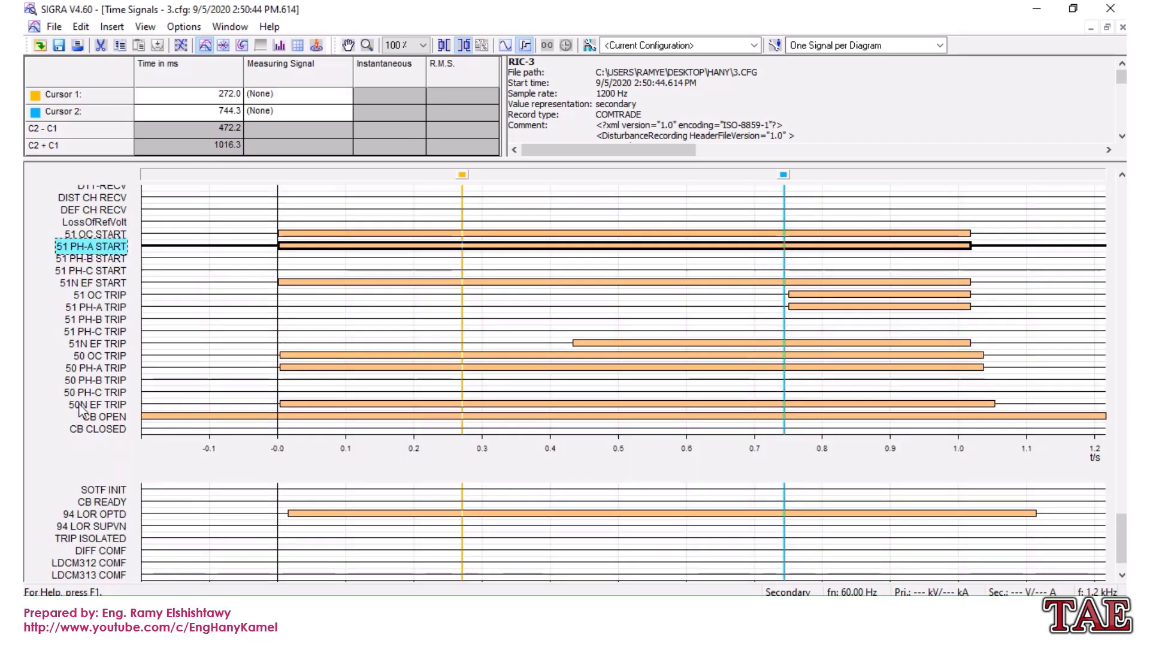
pyautogui.click(113, 368)
pyautogui.click(101, 355)
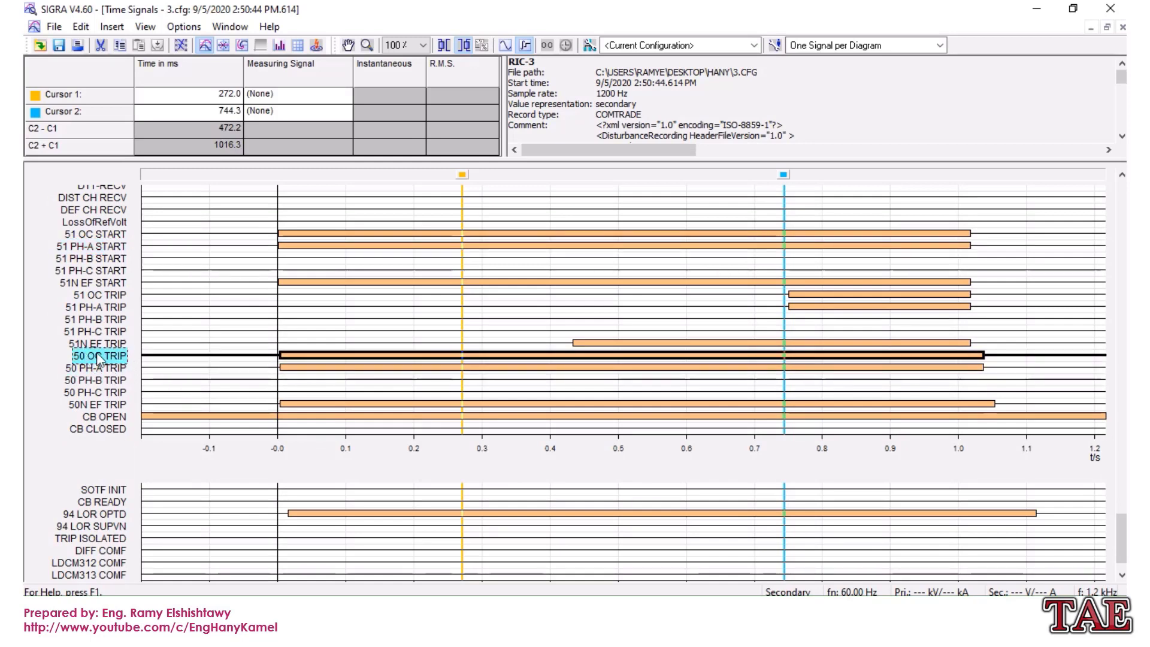
pyautogui.click(94, 369)
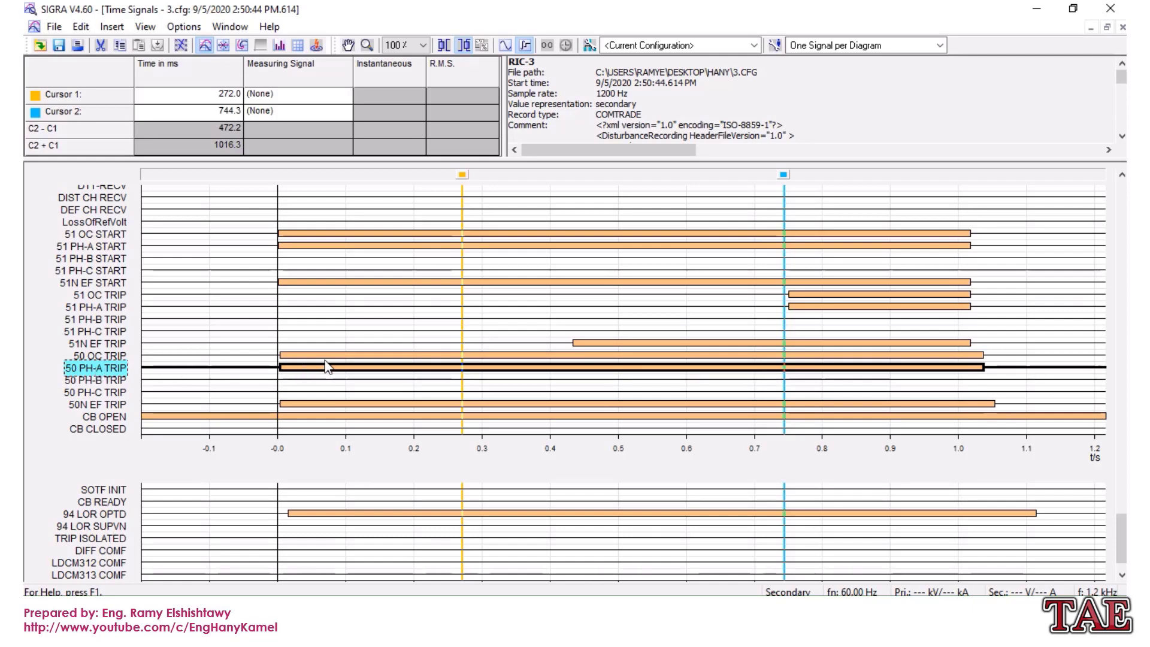
pyautogui.scroll(1, 294, 372)
pyautogui.scroll(-1, 289, 376)
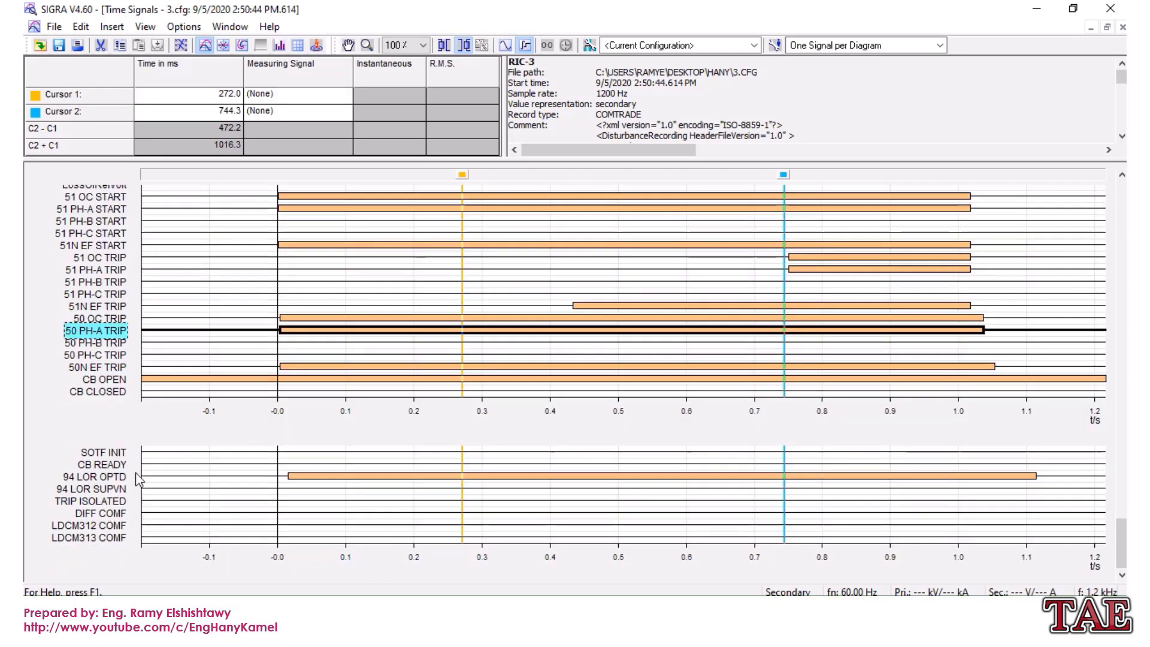
pyautogui.click(93, 477)
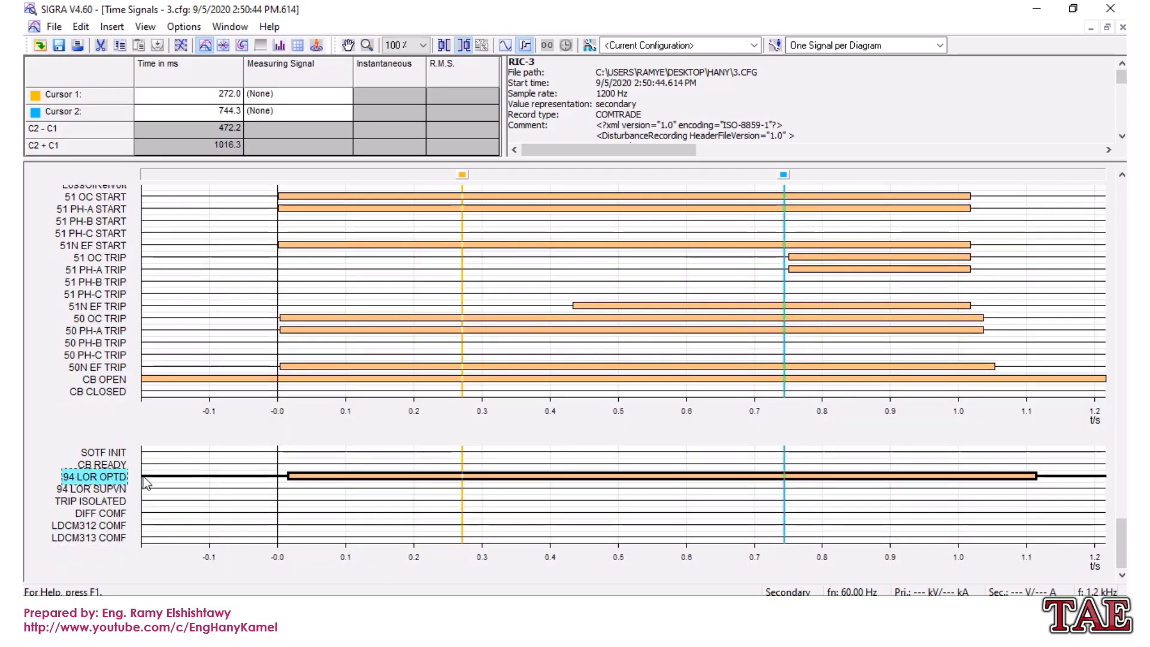
# - Return to the current waveforms of the 3.cfg record, then close SIGRA and the Hany folder window
pyautogui.scroll(8, 315, 483)
pyautogui.scroll(10, 308, 481)
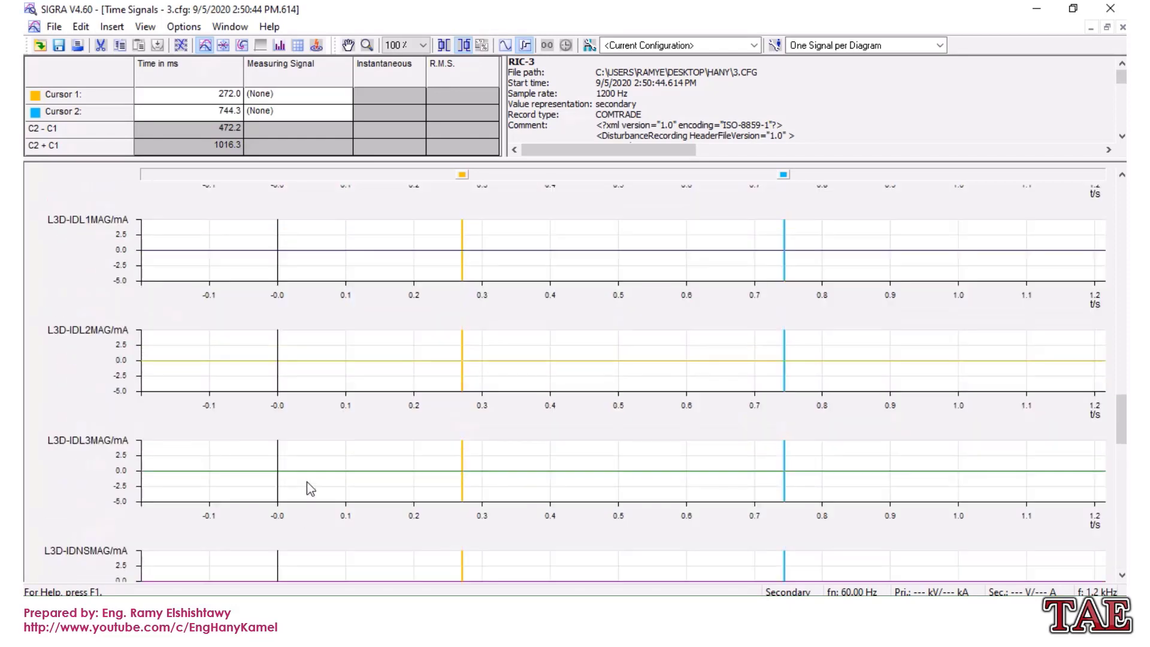
pyautogui.scroll(8, 307, 481)
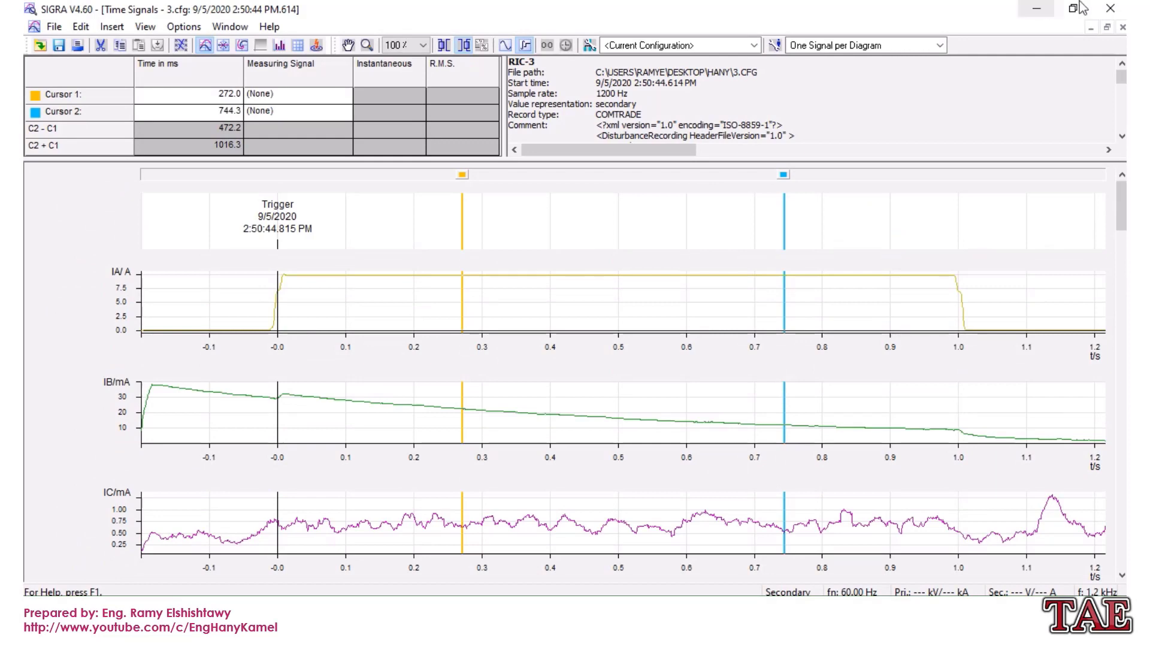
pyautogui.click(1114, 9)
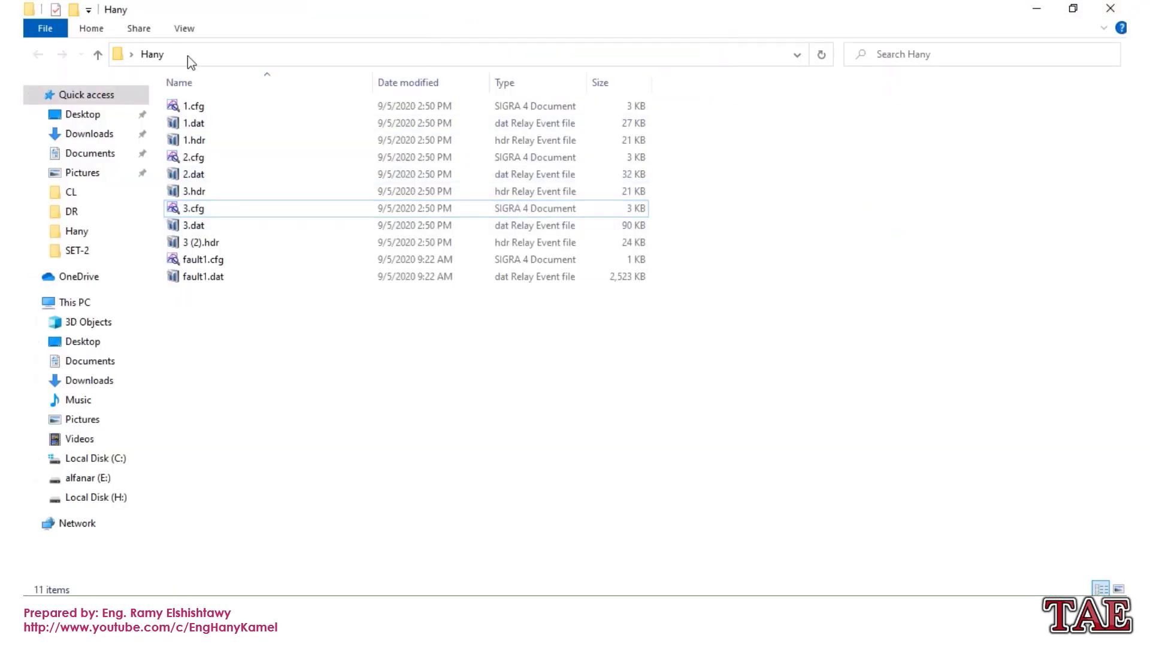
pyautogui.click(1109, 8)
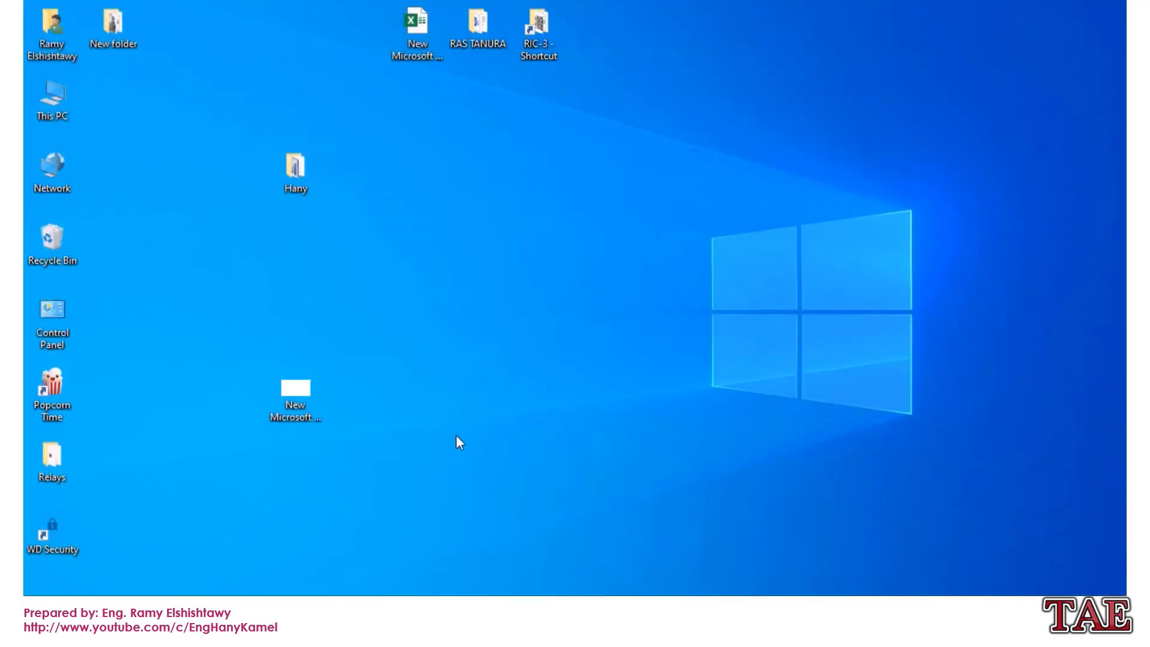
# - Start TransPlay from OMICRON Test Universe and add fault1.cfg from the Hany folder to the play file list
pyautogui.moveTo(473, 36)
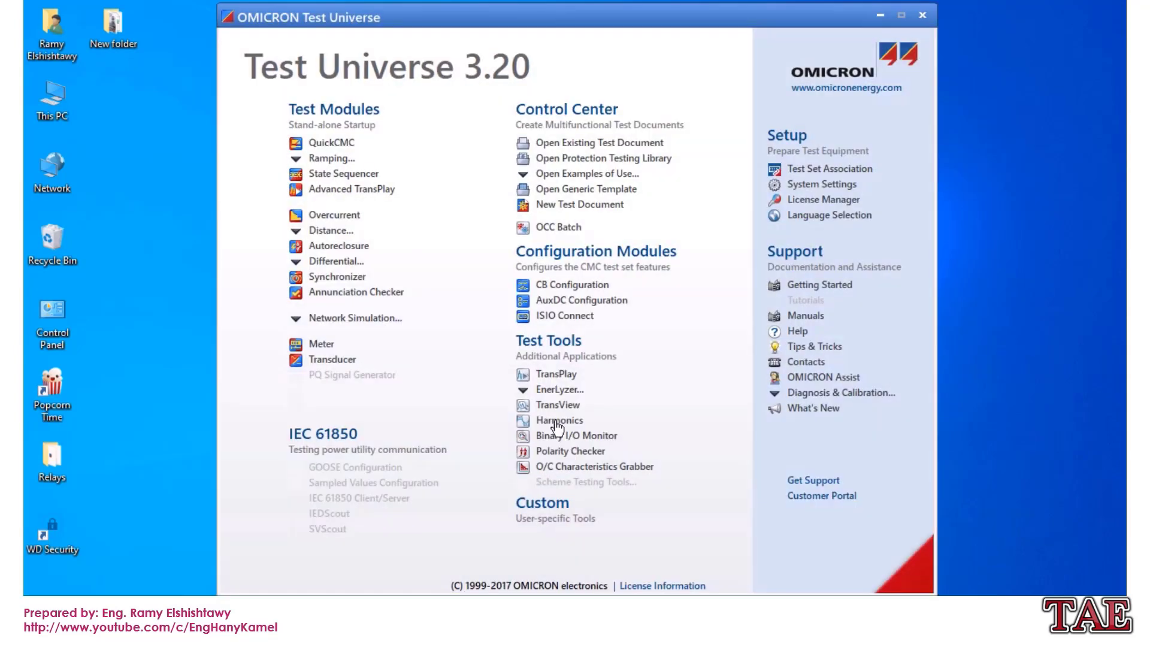
pyautogui.click(558, 372)
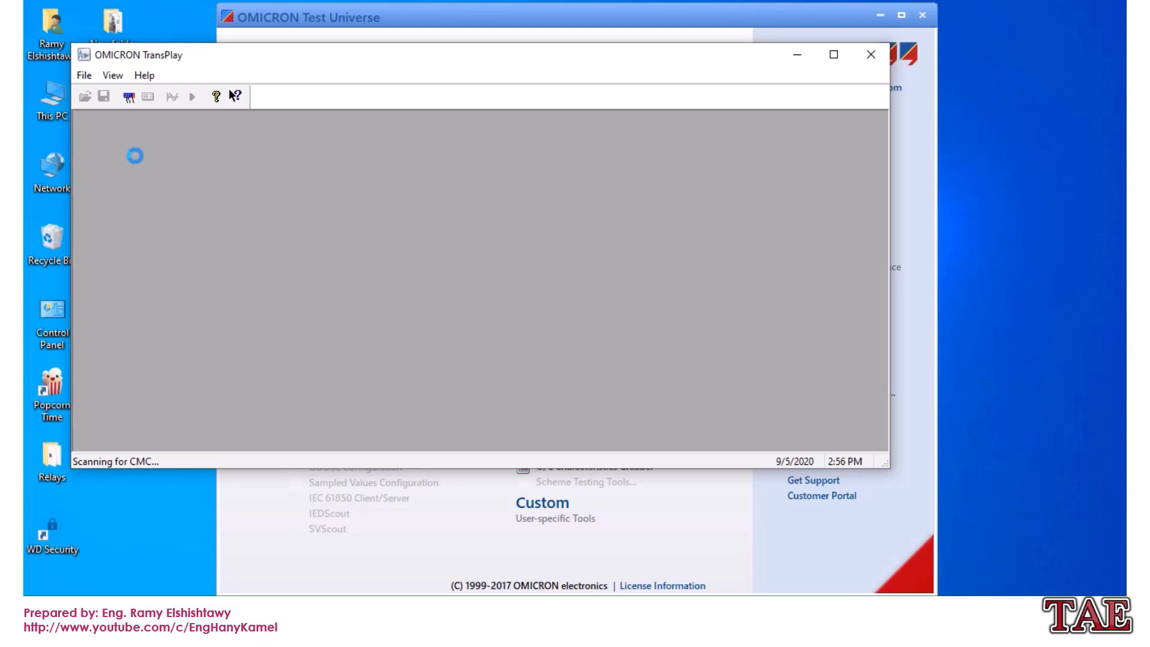
pyautogui.click(141, 173)
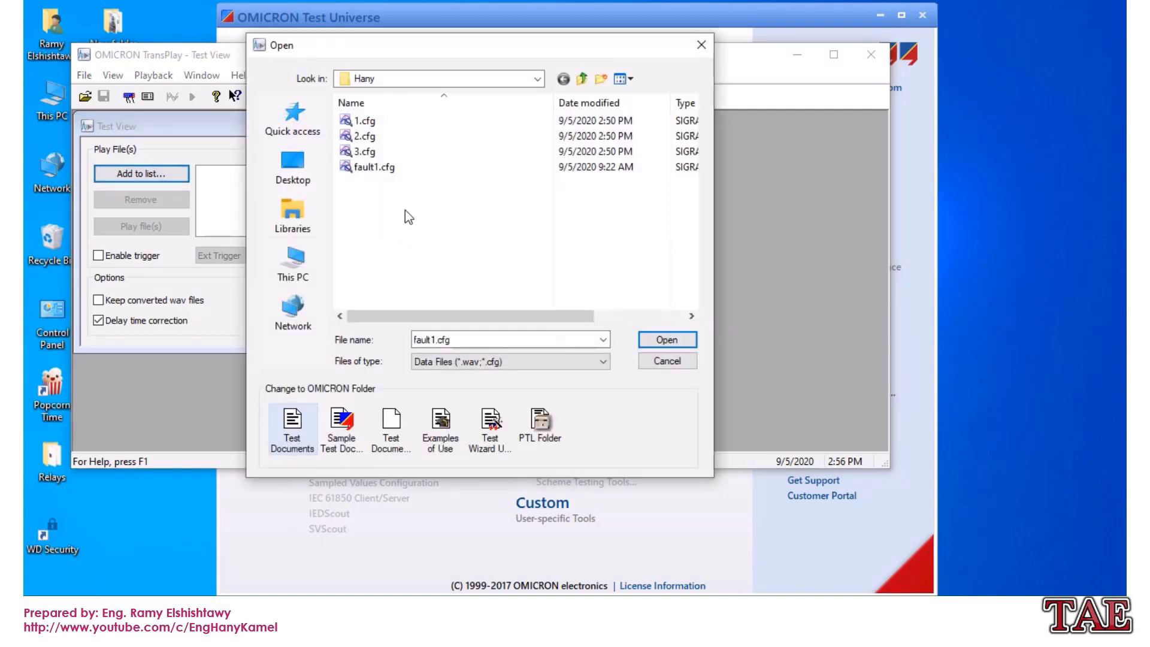
pyautogui.click(365, 169)
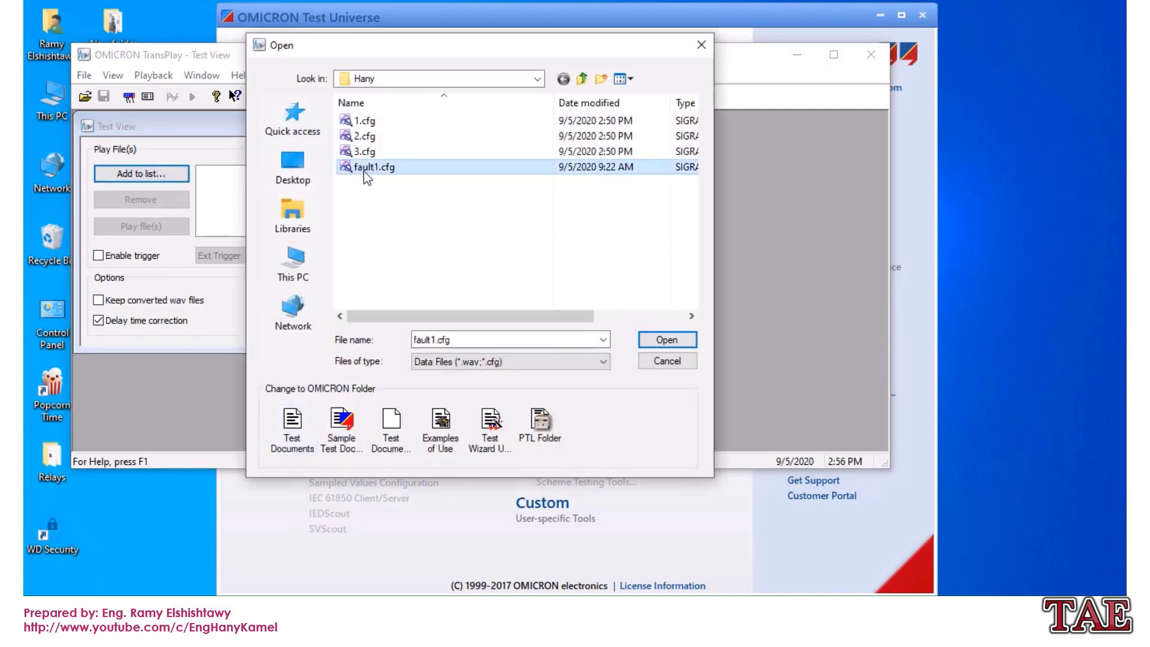
pyautogui.click(658, 338)
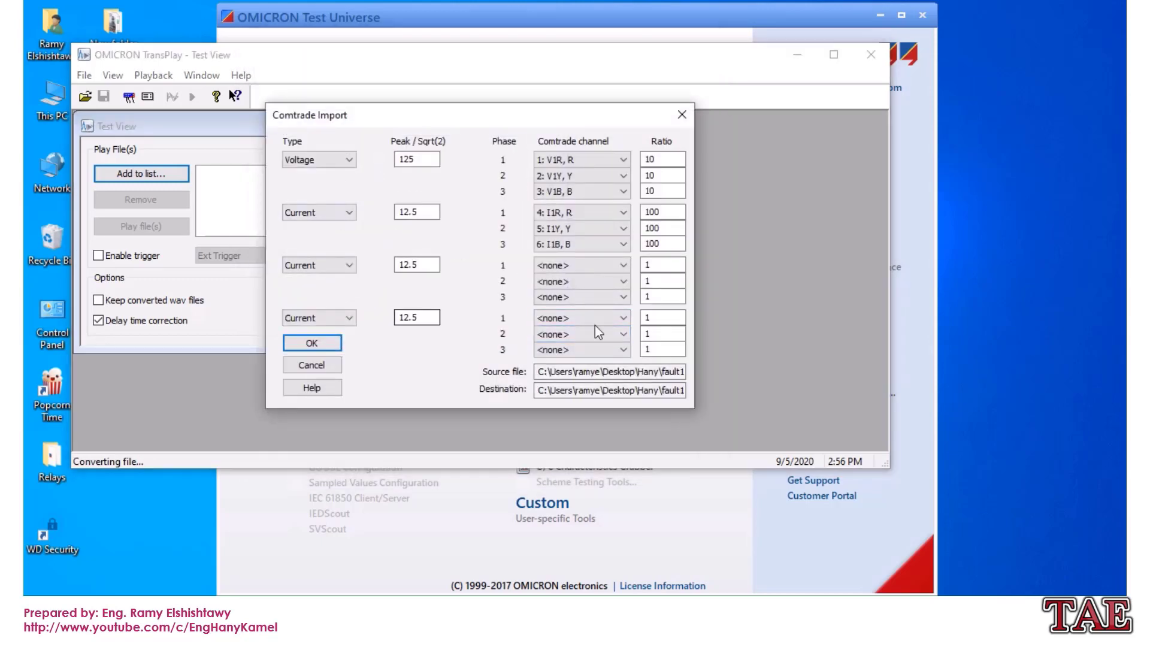
# - Set the ratio of the three voltage channels V1R, V1Y and V1B to 1 for the COMTRADE import
pyautogui.doubleClick(650, 159)
pyautogui.write('1')
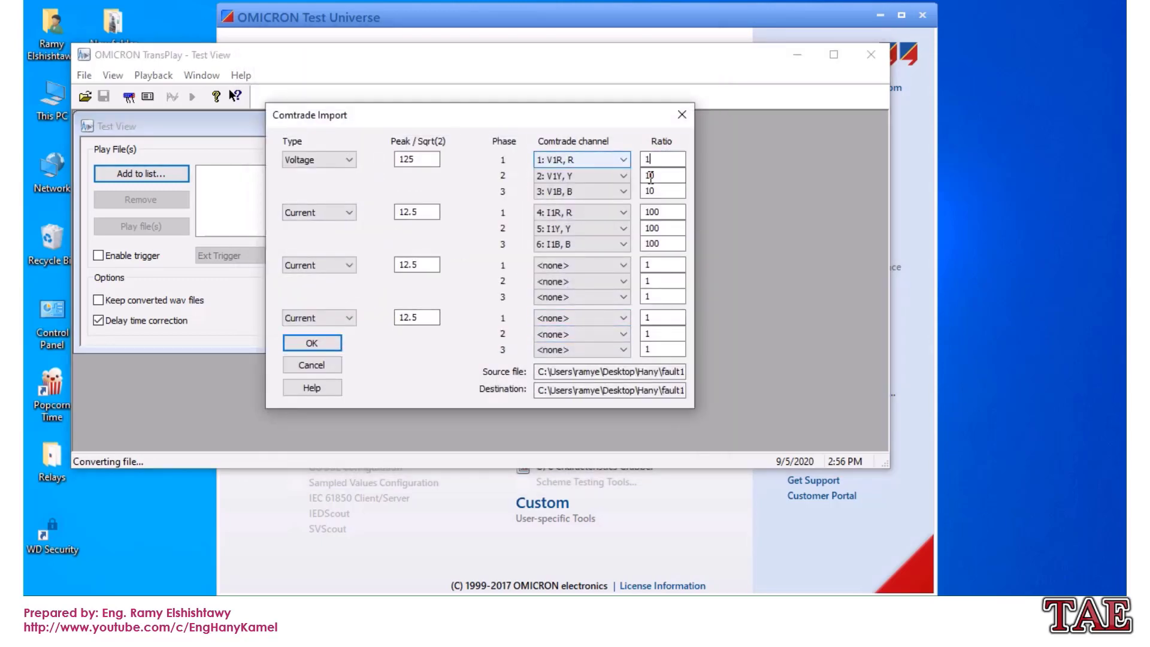
pyautogui.doubleClick(650, 175)
pyautogui.write('1')
pyautogui.click(662, 189)
pyautogui.press('BackSpace')
# - Set the ratio of the three current channels I1R, I1Y and I1B to 1
pyautogui.doubleClick(651, 212)
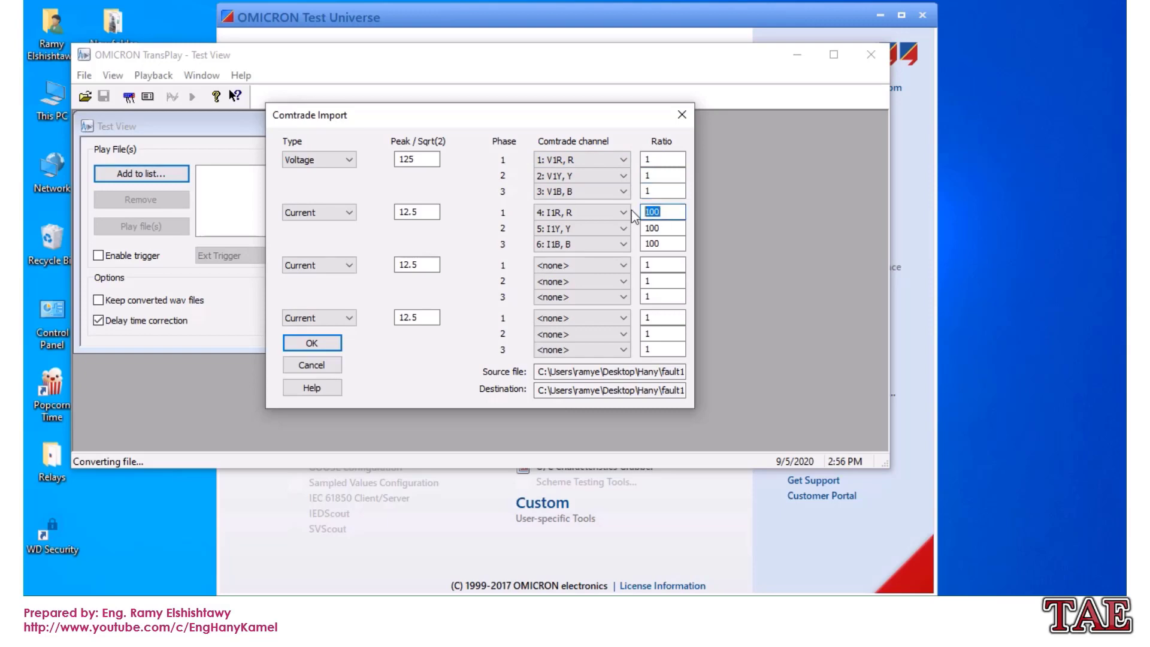
pyautogui.write('1')
pyautogui.doubleClick(651, 227)
pyautogui.write('1')
pyautogui.doubleClick(653, 244)
pyautogui.write('1')
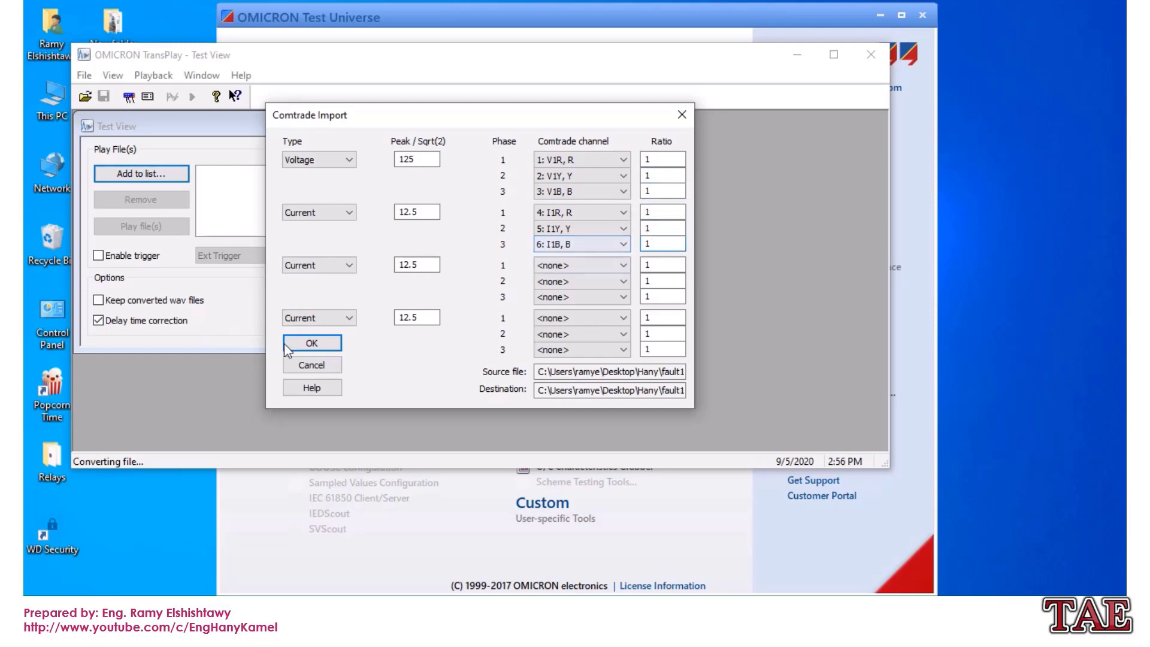
# - Complete the COMTRADE import and play fault1.cfg, appending the report to the existing report file
pyautogui.click(308, 341)
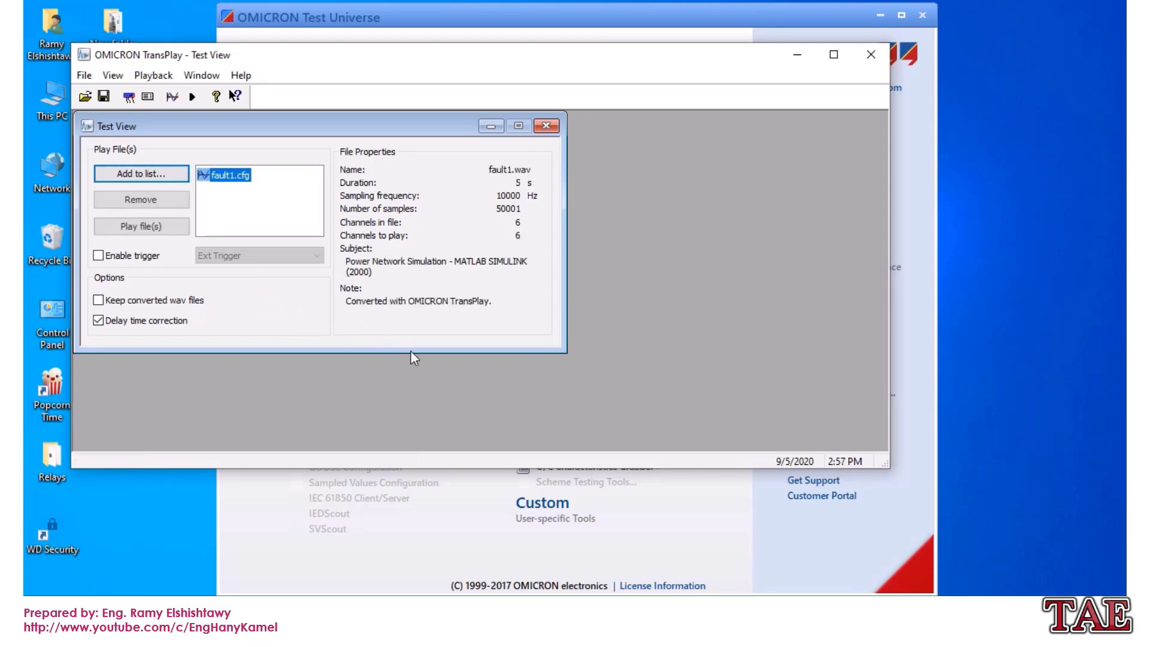
pyautogui.click(156, 230)
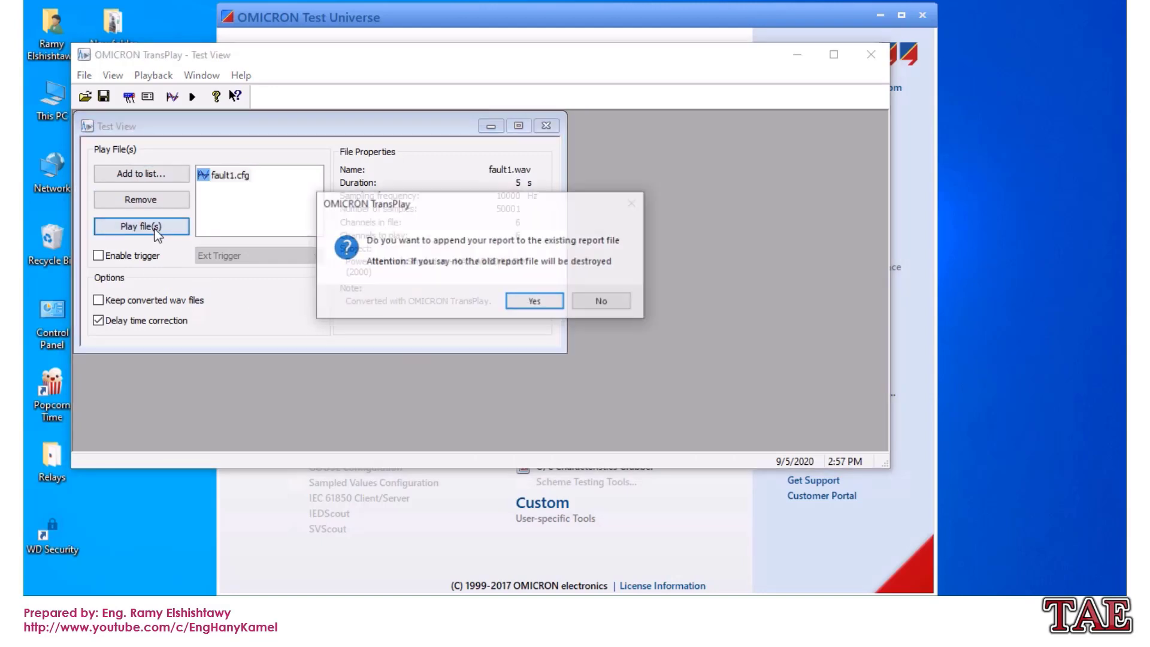
pyautogui.click(521, 305)
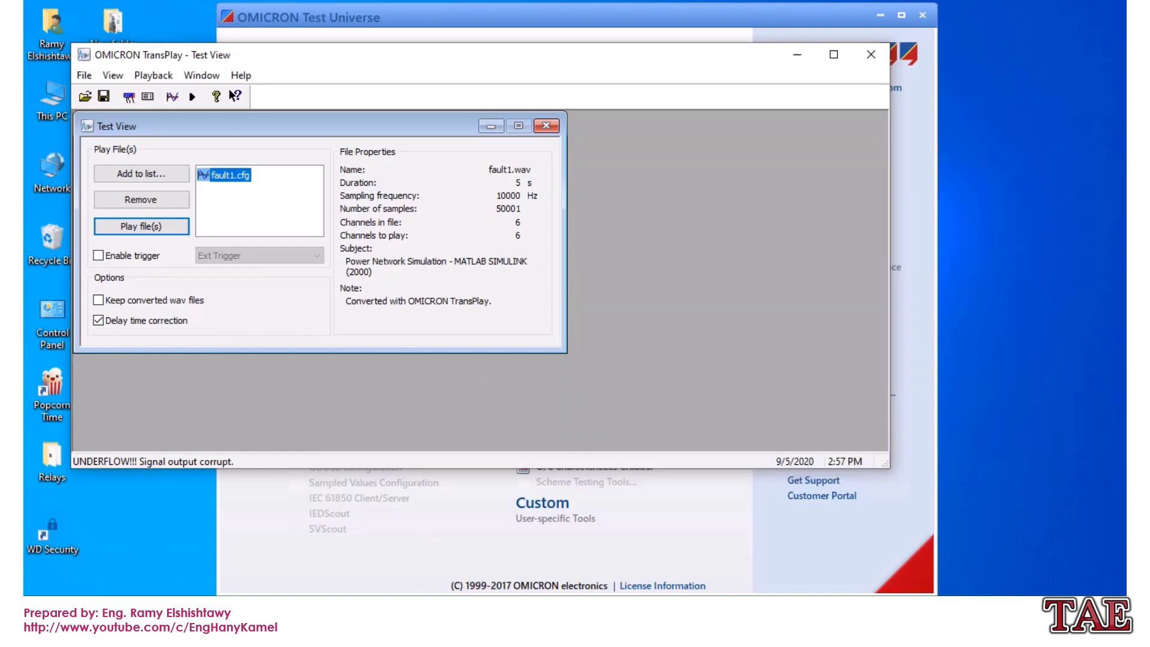
# - Switch to MiCOM S1 Agile and start Extract Disturbances for Device SET-2 in Bay H59+R1
pyautogui.click(396, 606)
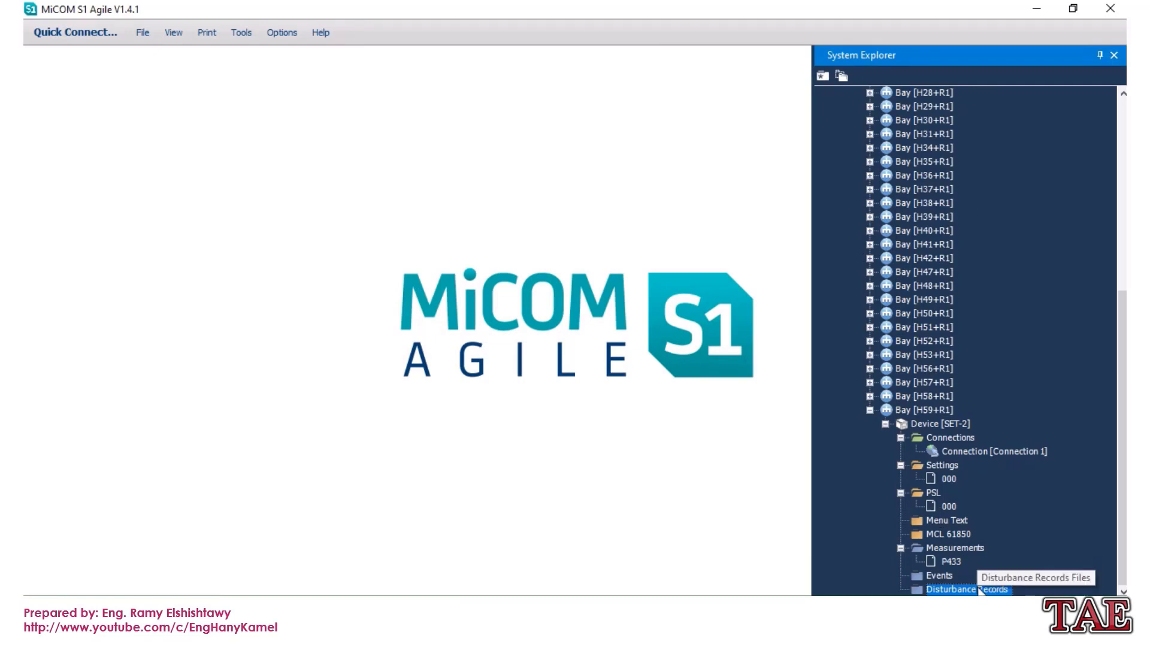
pyautogui.rightClick(1004, 581)
pyautogui.click(1017, 543)
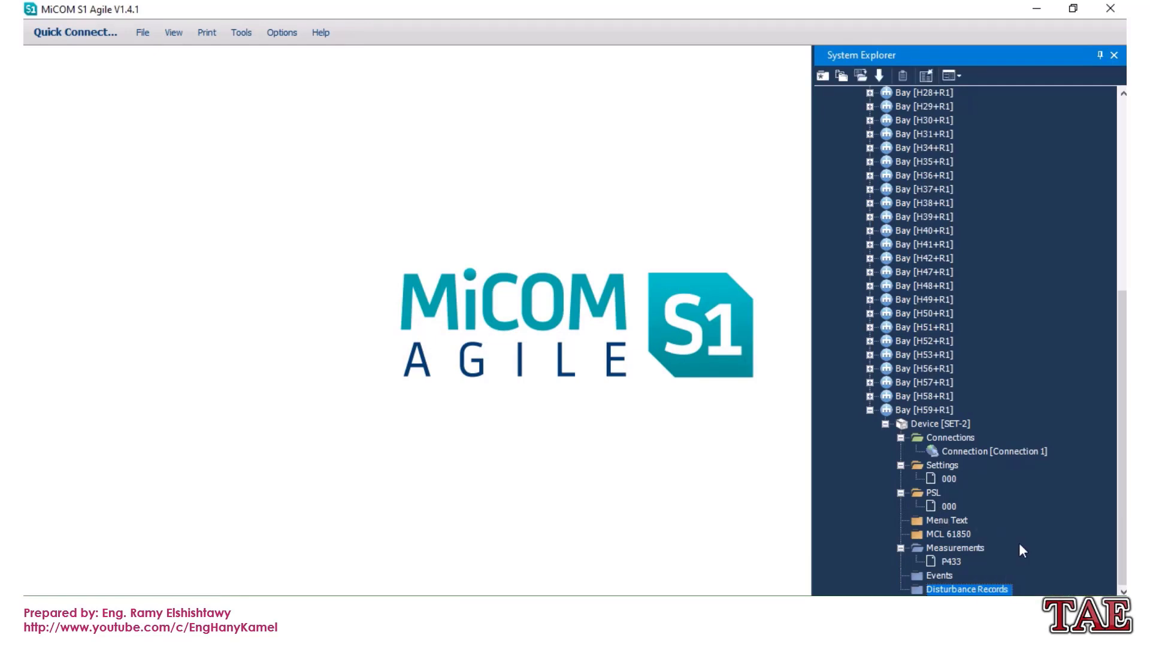
pyautogui.click(749, 340)
pyautogui.rightClick(956, 584)
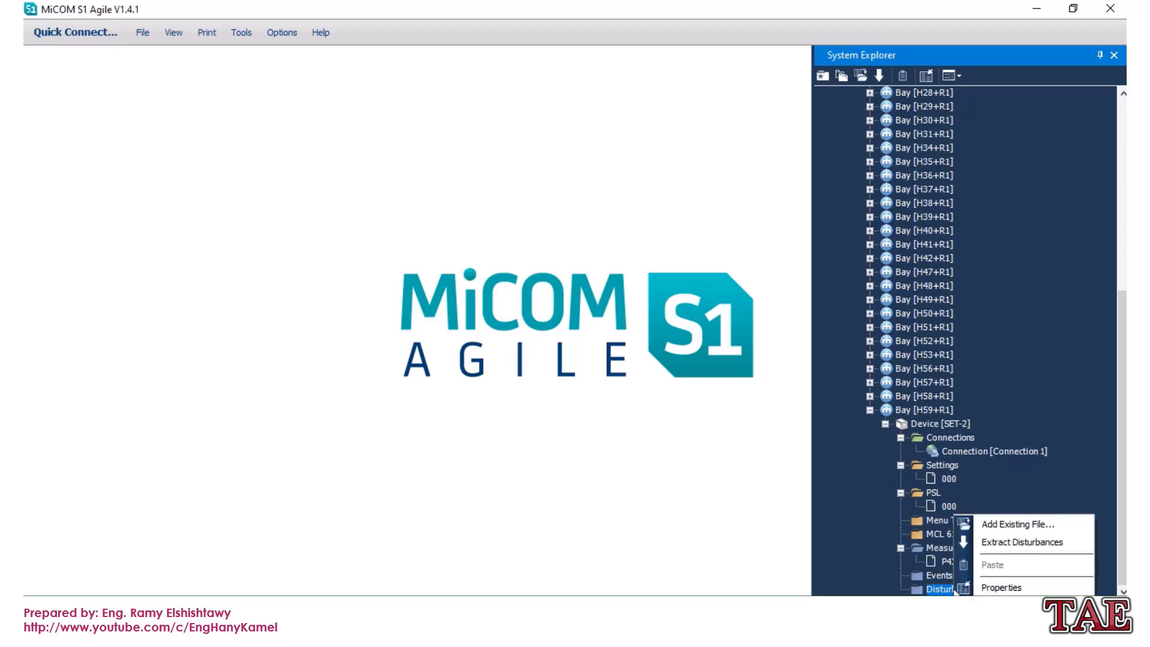
pyautogui.click(988, 541)
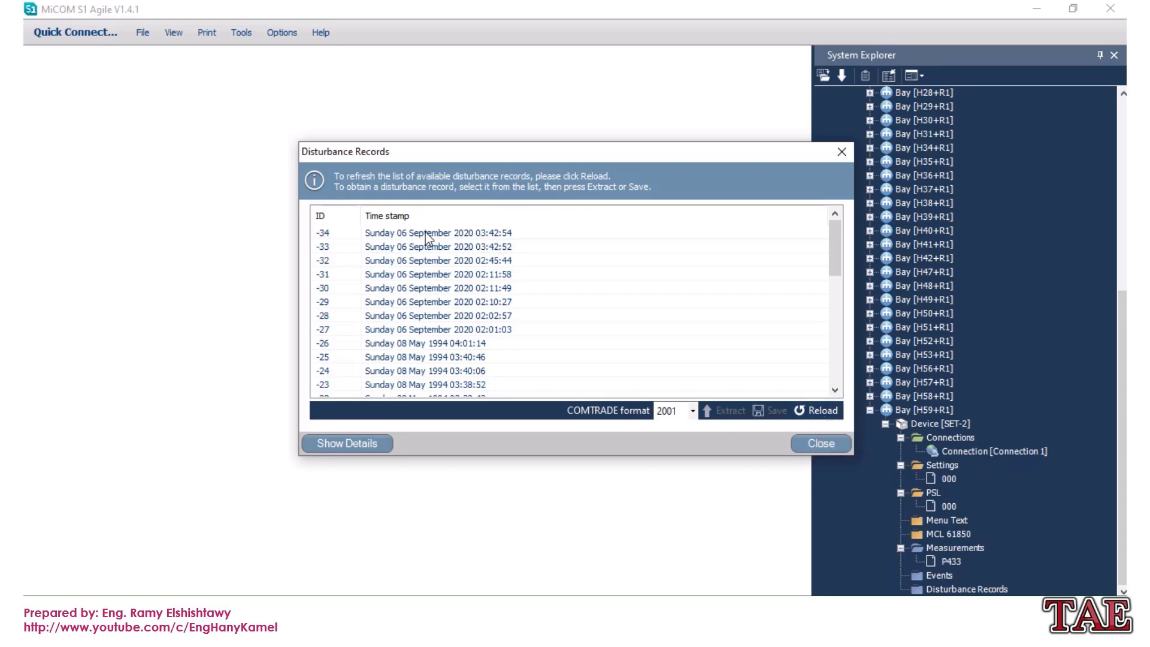
# - Save disturbance record -32, dated 06 September 2020 02:45:44, from the relay in COMTRADE format 2001
pyautogui.click(510, 261)
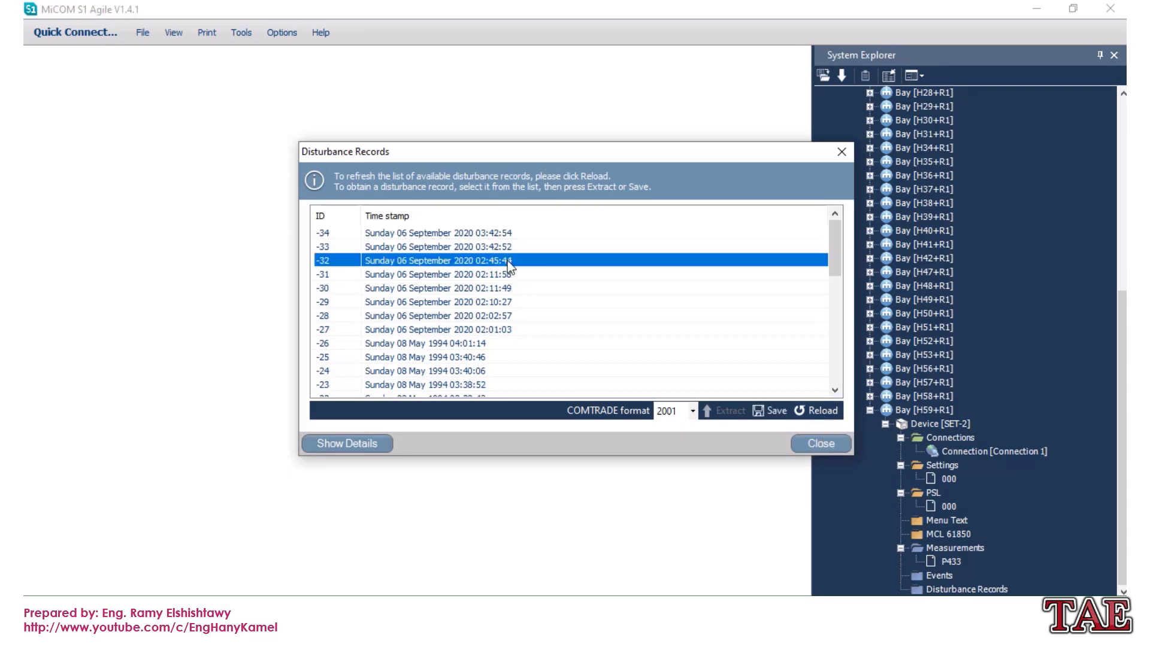
pyautogui.click(506, 247)
pyautogui.click(504, 234)
pyautogui.click(503, 257)
pyautogui.click(499, 246)
pyautogui.click(499, 233)
pyautogui.click(506, 262)
pyautogui.click(767, 411)
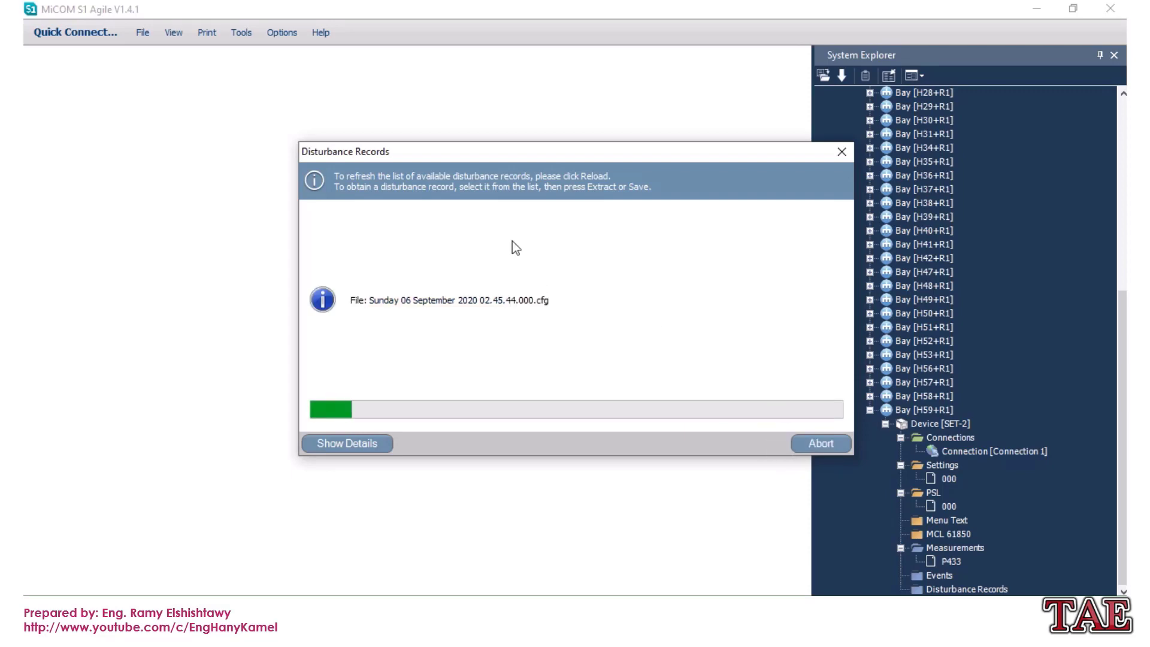
pyautogui.moveTo(474, 2)
pyautogui.click(463, 35)
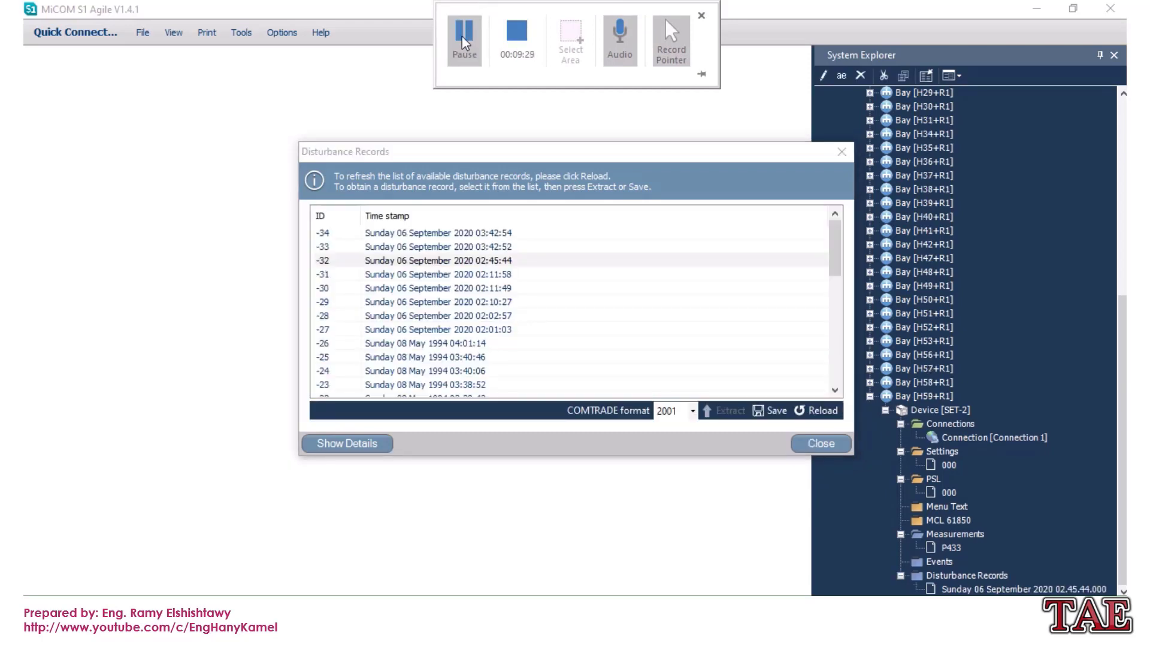
pyautogui.click(464, 39)
# - Save disturbance records -33 and -34, dated 06 September 2020 03:42:52 and 03:42:54, and close the record list
pyautogui.click(495, 246)
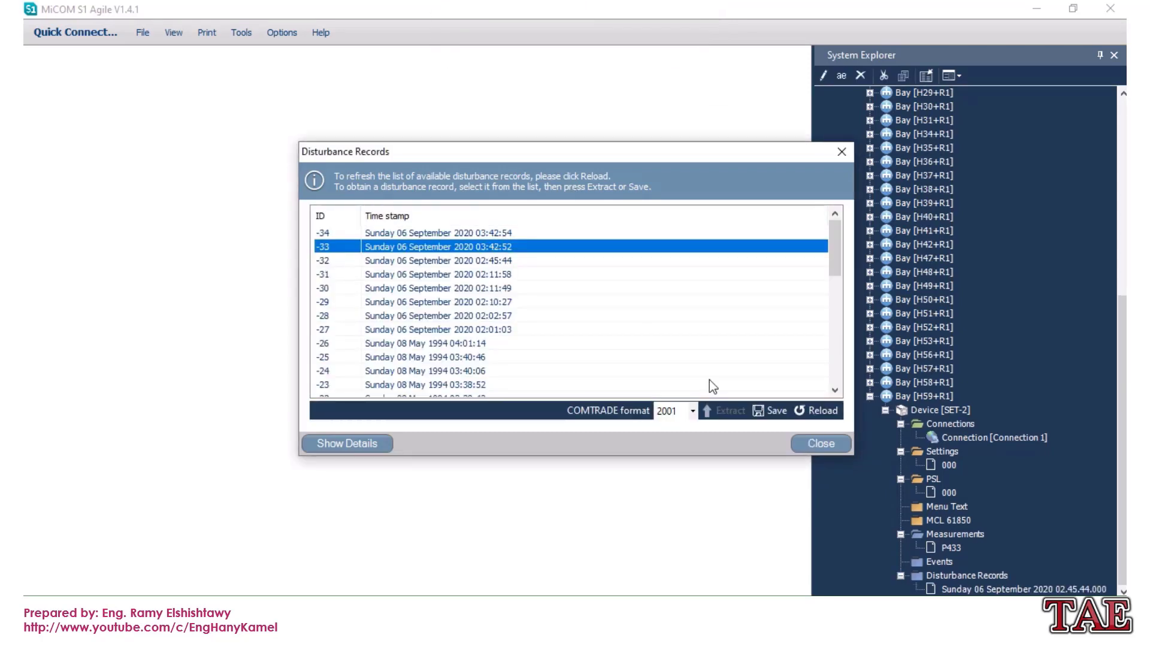
pyautogui.click(768, 412)
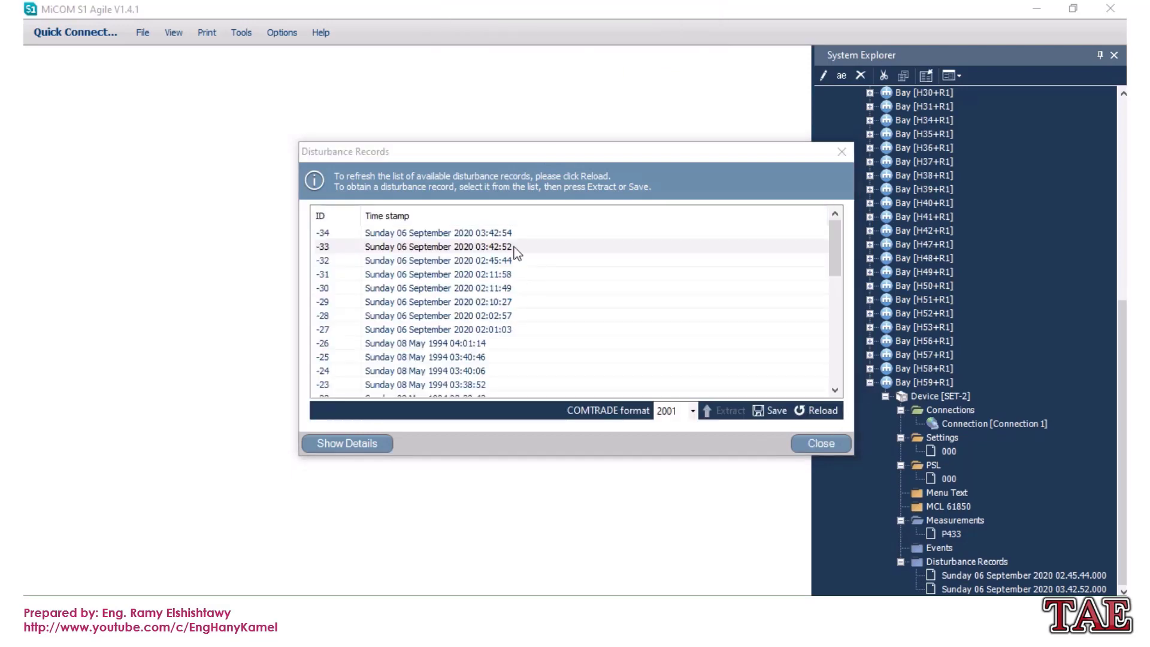
pyautogui.click(502, 233)
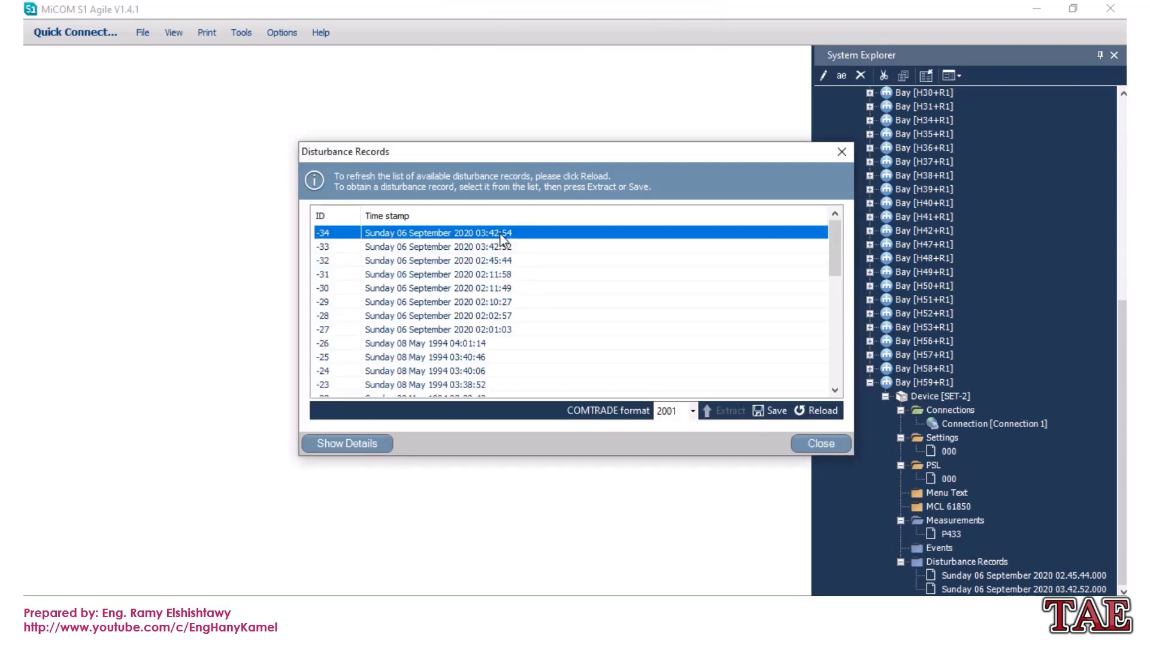
pyautogui.click(776, 412)
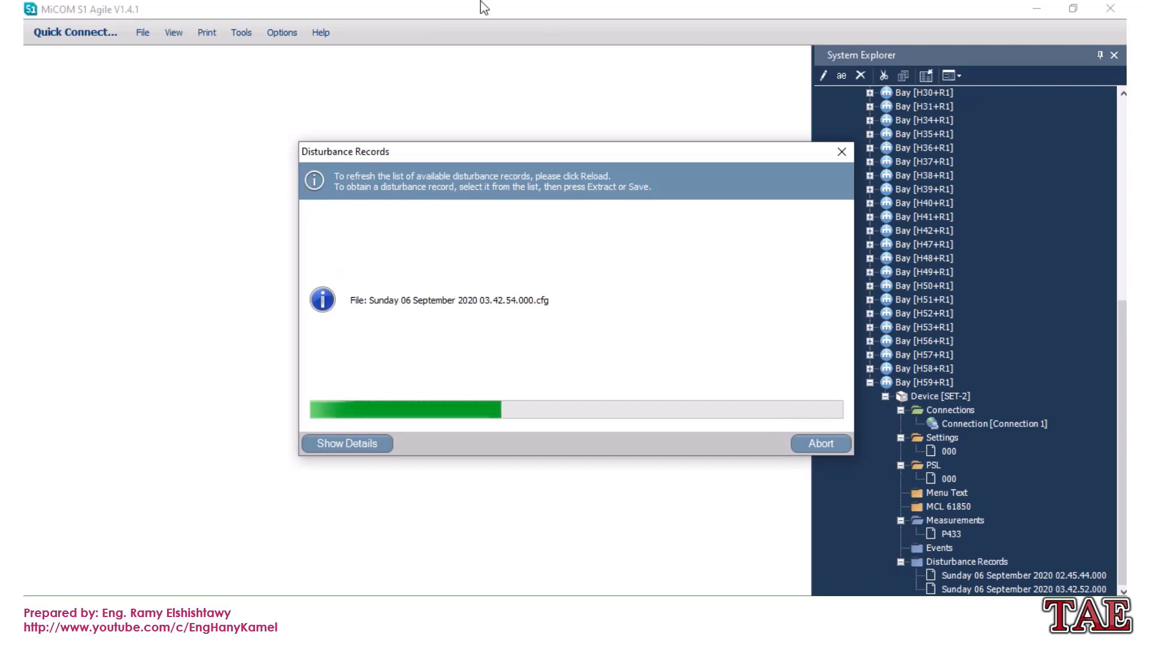
pyautogui.moveTo(480, 2)
pyautogui.click(467, 43)
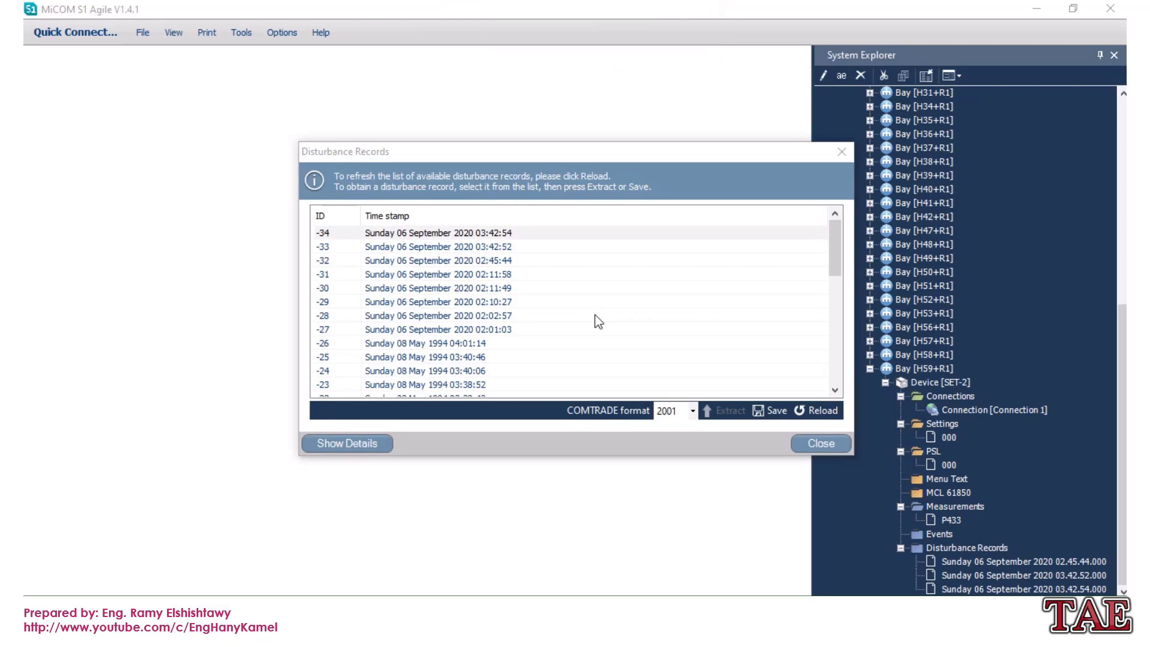
pyautogui.click(817, 447)
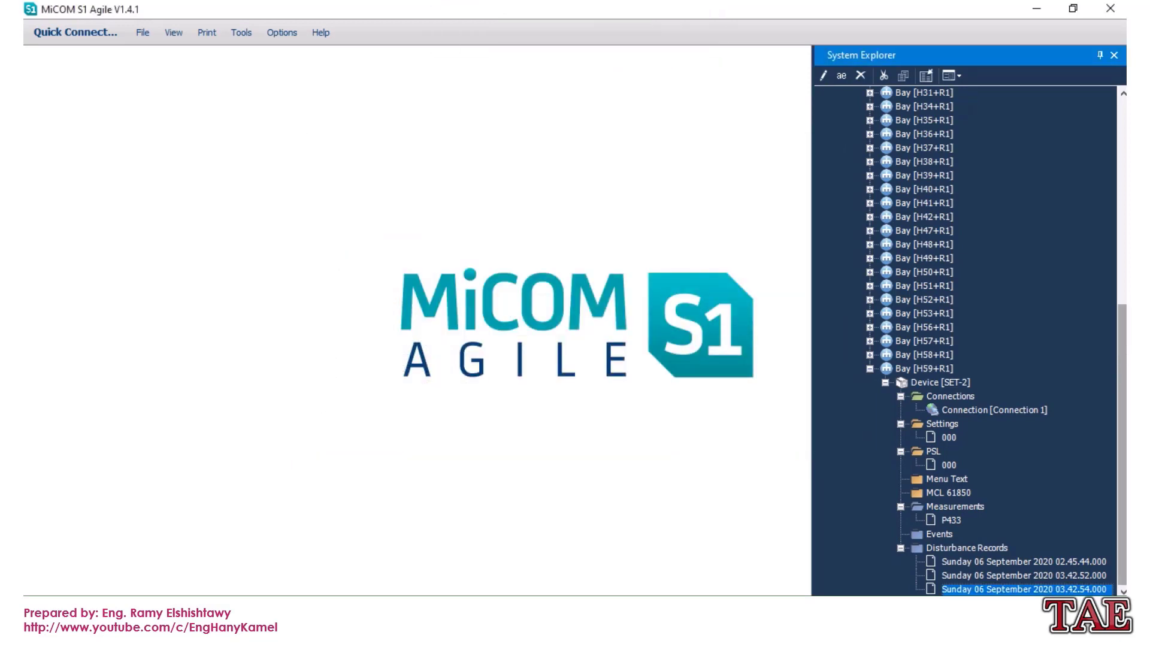
# - Copy the CFG and DAT files of the 02.45.44 disturbance record into the Hany folder on the desktop
pyautogui.click(1066, 561)
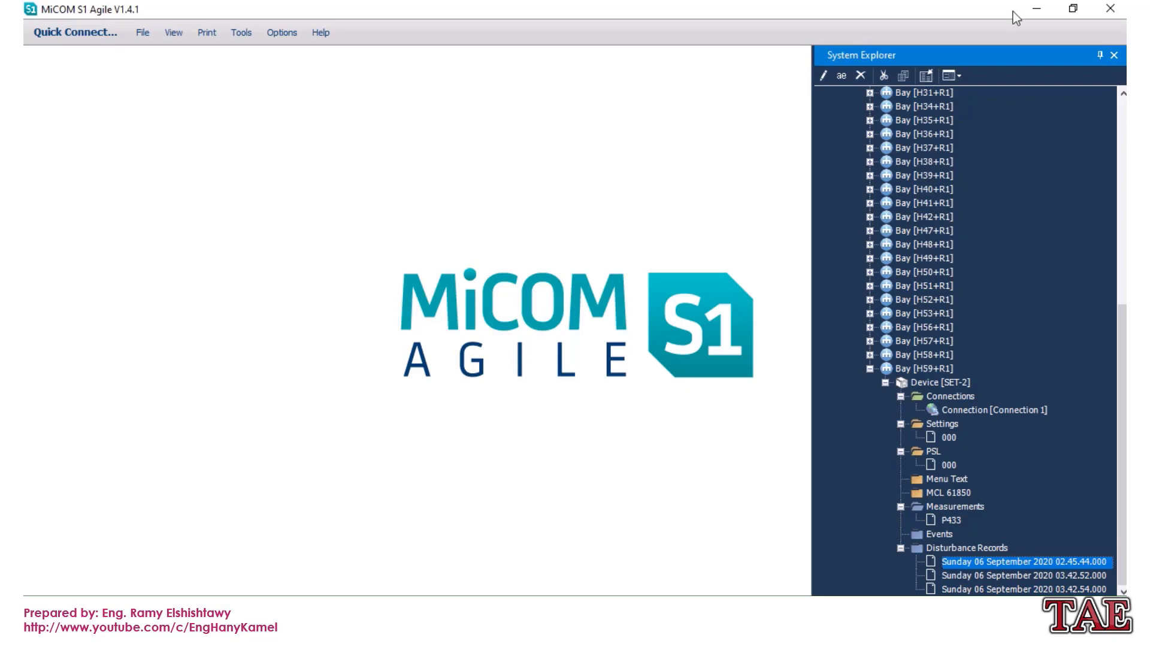
pyautogui.click(1037, 8)
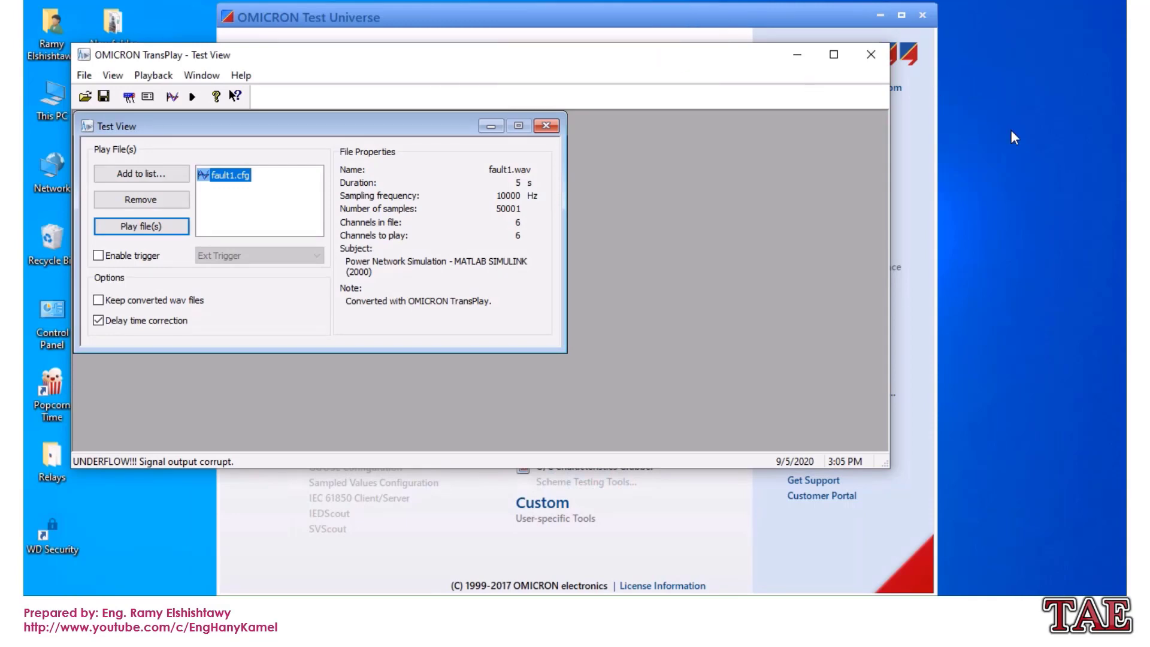
pyautogui.press('super+d')
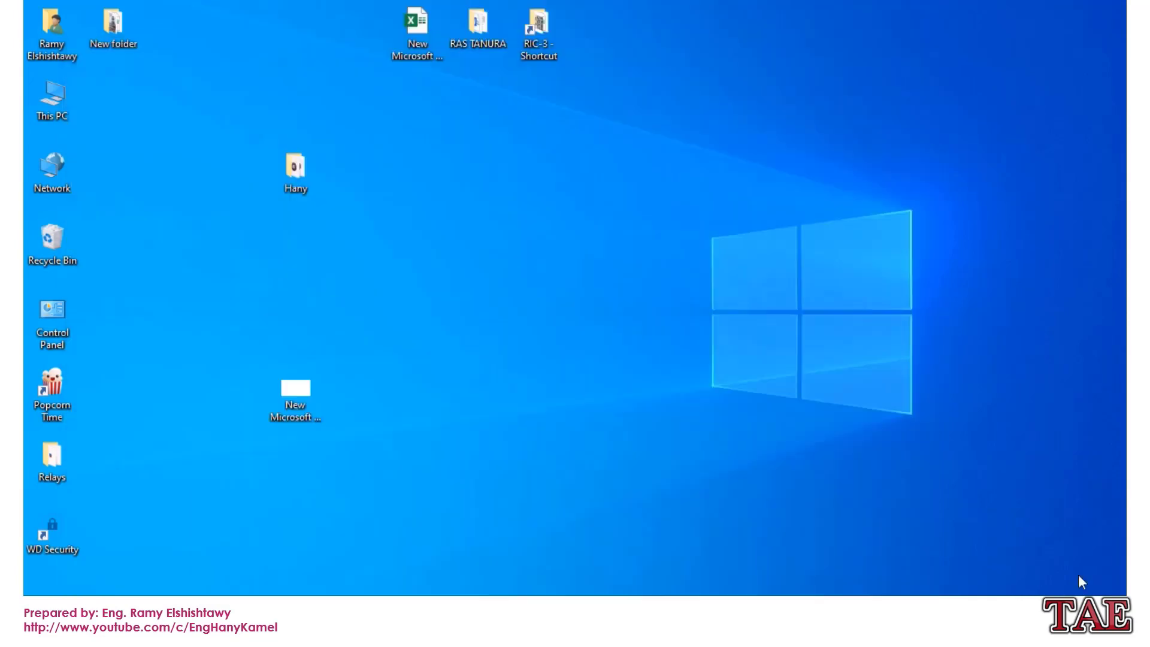
pyautogui.doubleClick(299, 185)
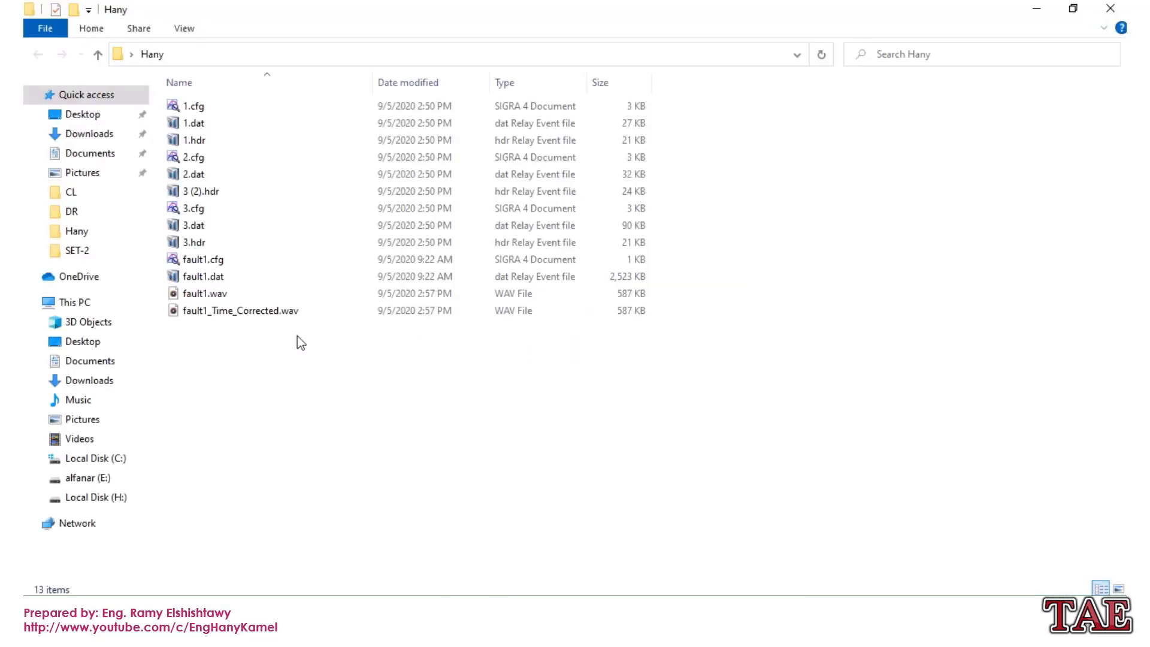
pyautogui.hotkey('ctrl', 'v')
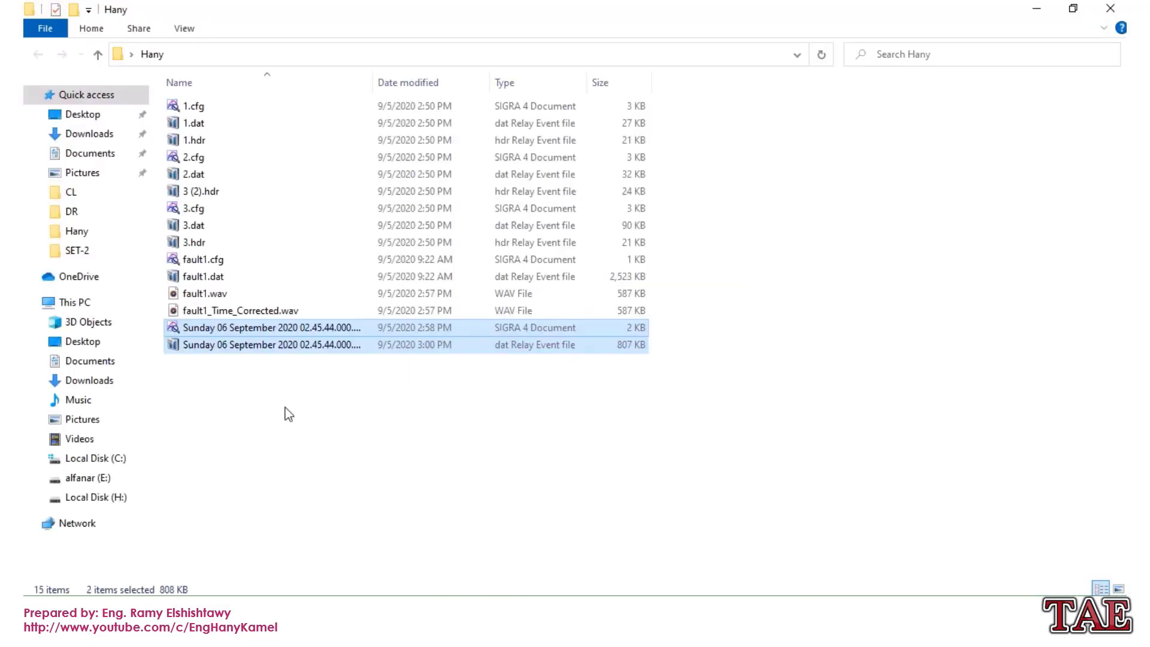
pyautogui.click(287, 413)
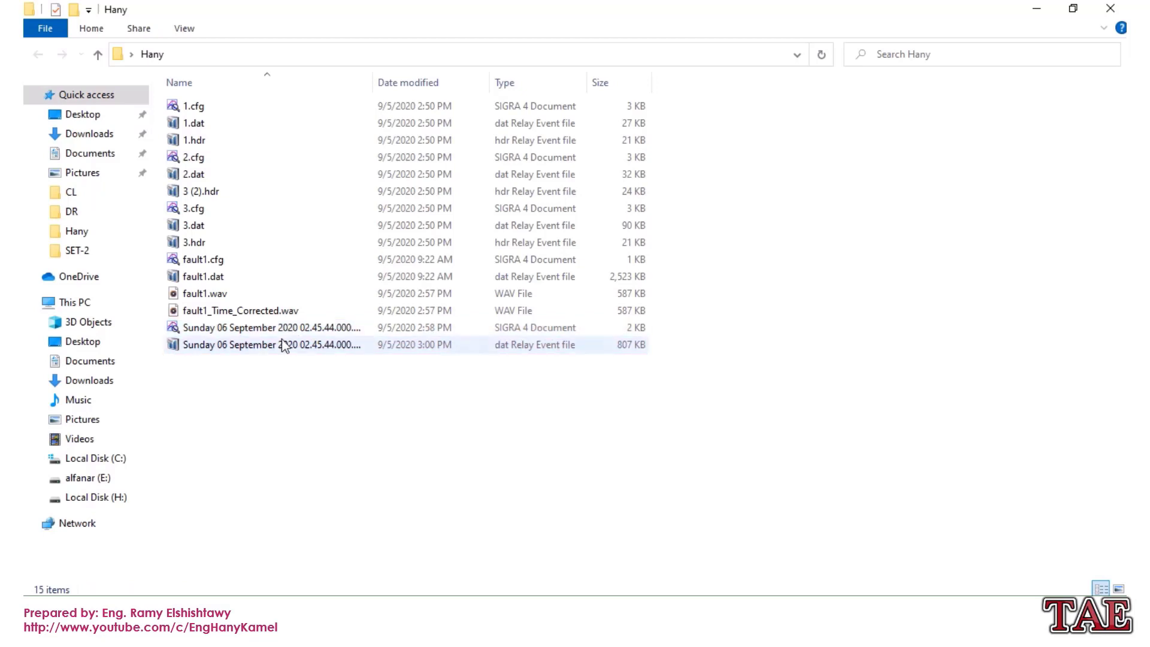
# - Rename the two files of the 02.45.44 record in the Hany folder as 4.CFG and 4.DAT
pyautogui.click(288, 327)
pyautogui.click(298, 419)
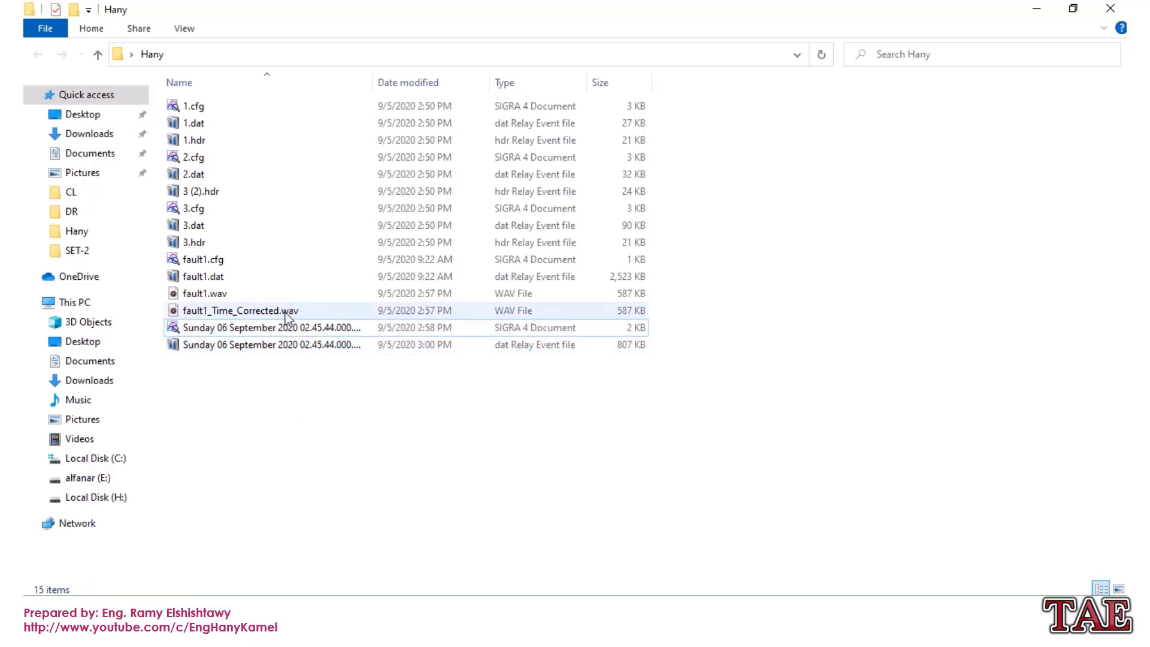
pyautogui.click(281, 329)
pyautogui.press('F2')
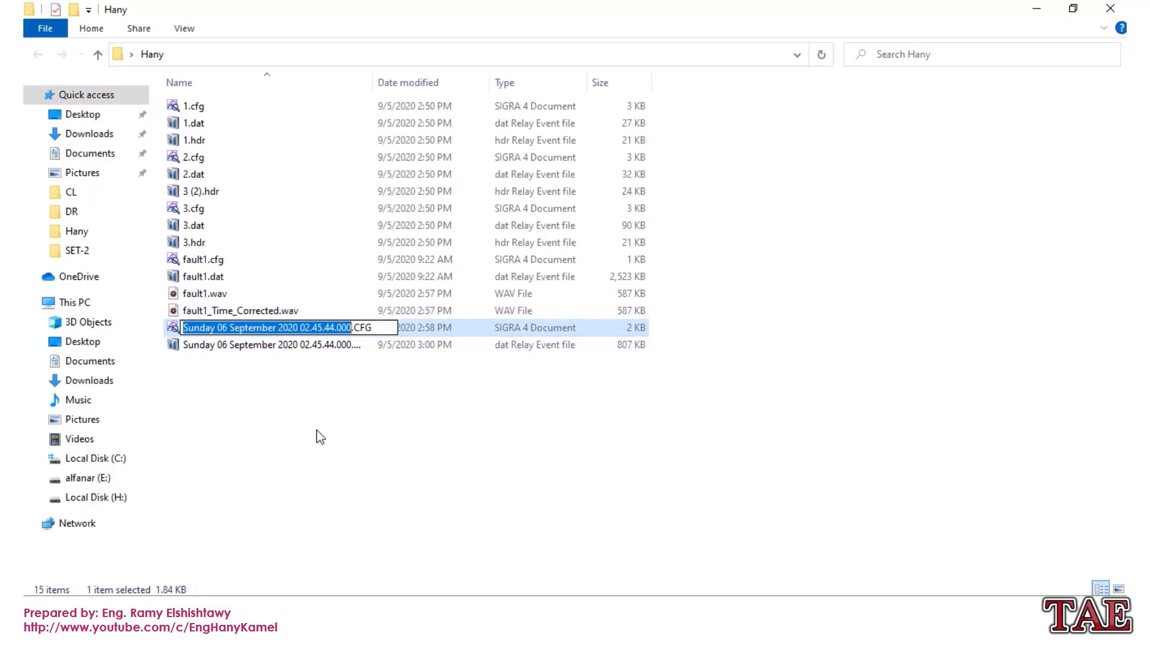
pyautogui.write('4')
pyautogui.click(300, 344)
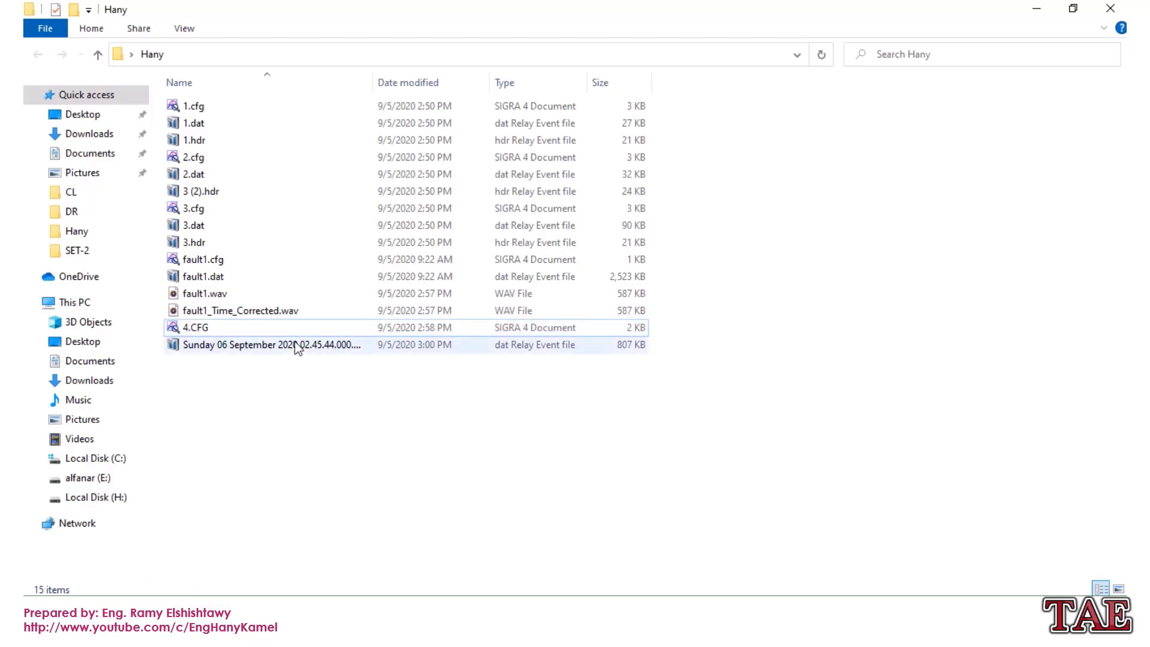
pyautogui.press('F2')
pyautogui.write('4.DAT')
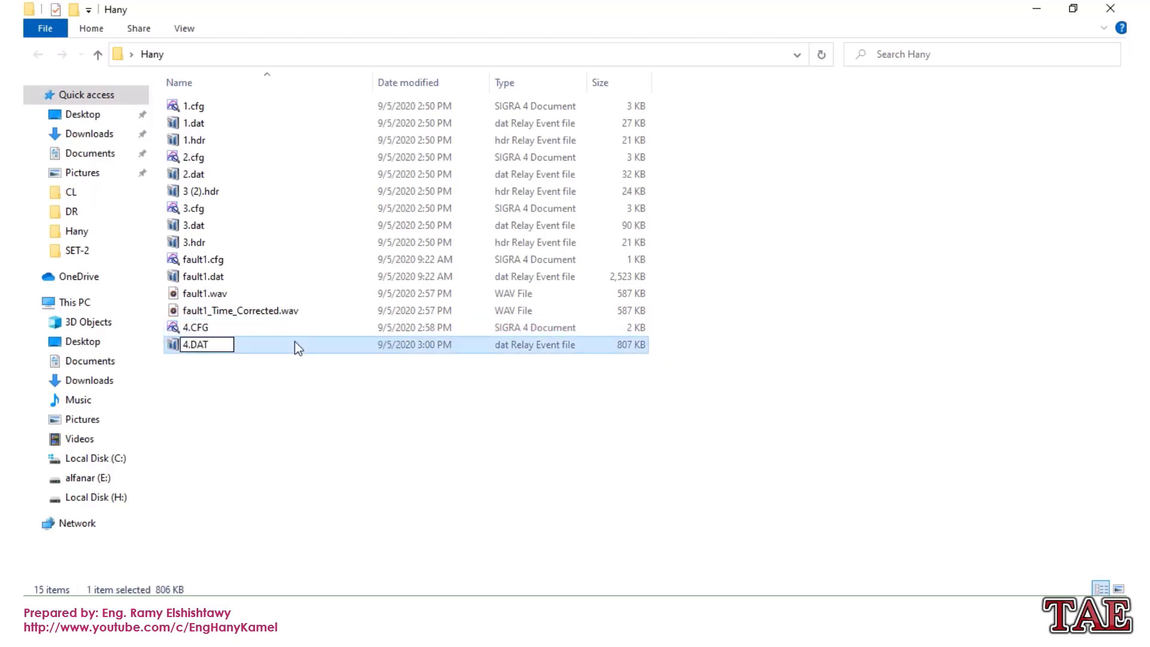
pyautogui.click(289, 407)
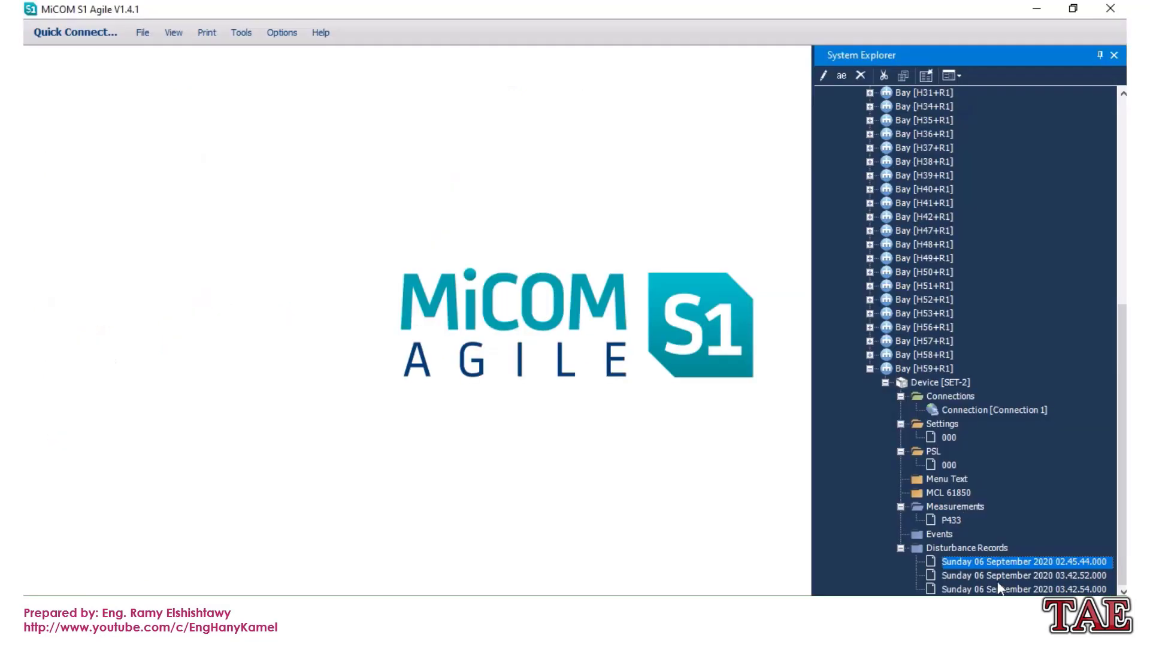
# - Copy the 03.42.52 record's two files from MiCOM S1 Agile into the Hany folder and rename them 5.CFG and 5.DAT
pyautogui.click(998, 576)
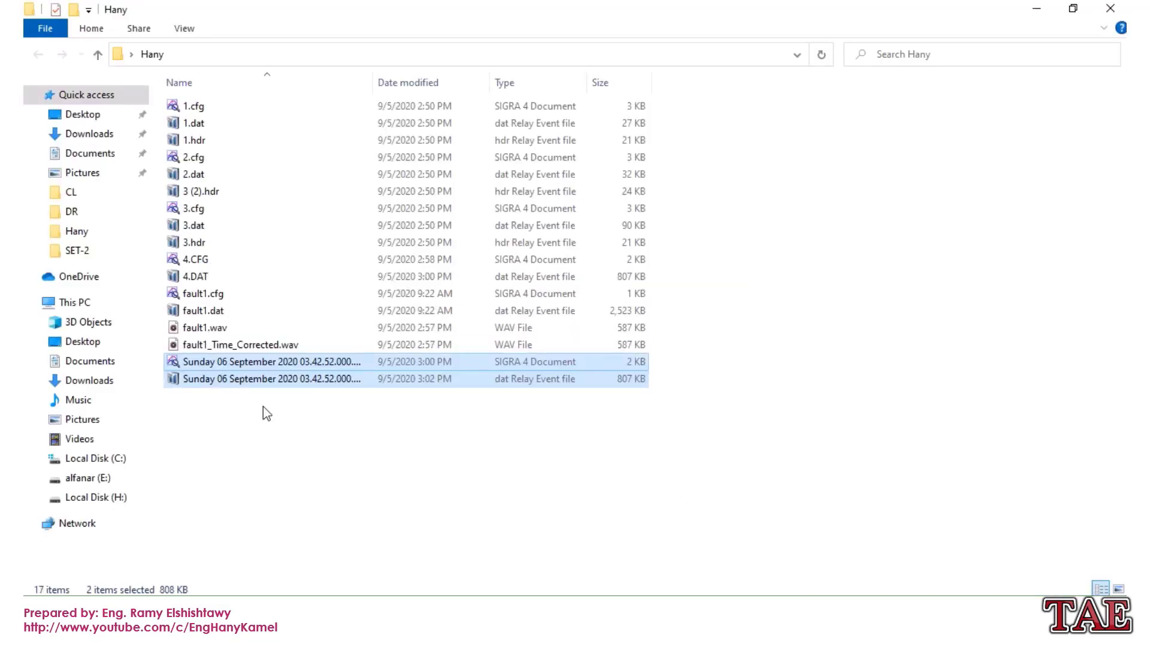
pyautogui.click(258, 363)
pyautogui.press('F2')
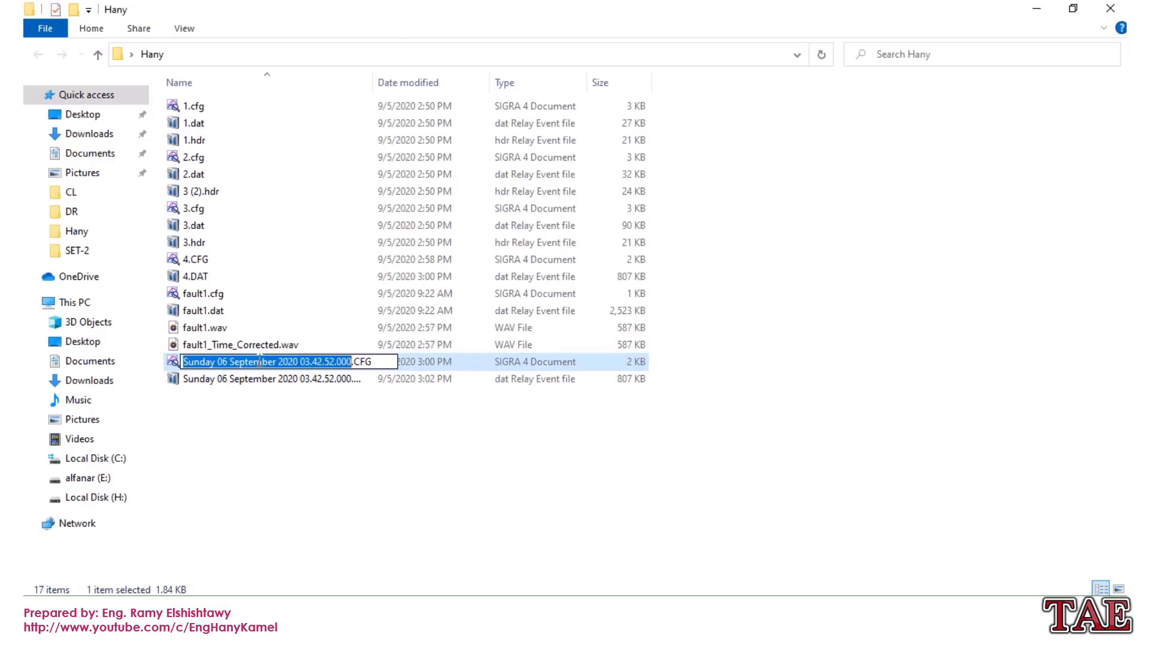
pyautogui.write('5')
pyautogui.press('Return')
pyautogui.click(244, 386)
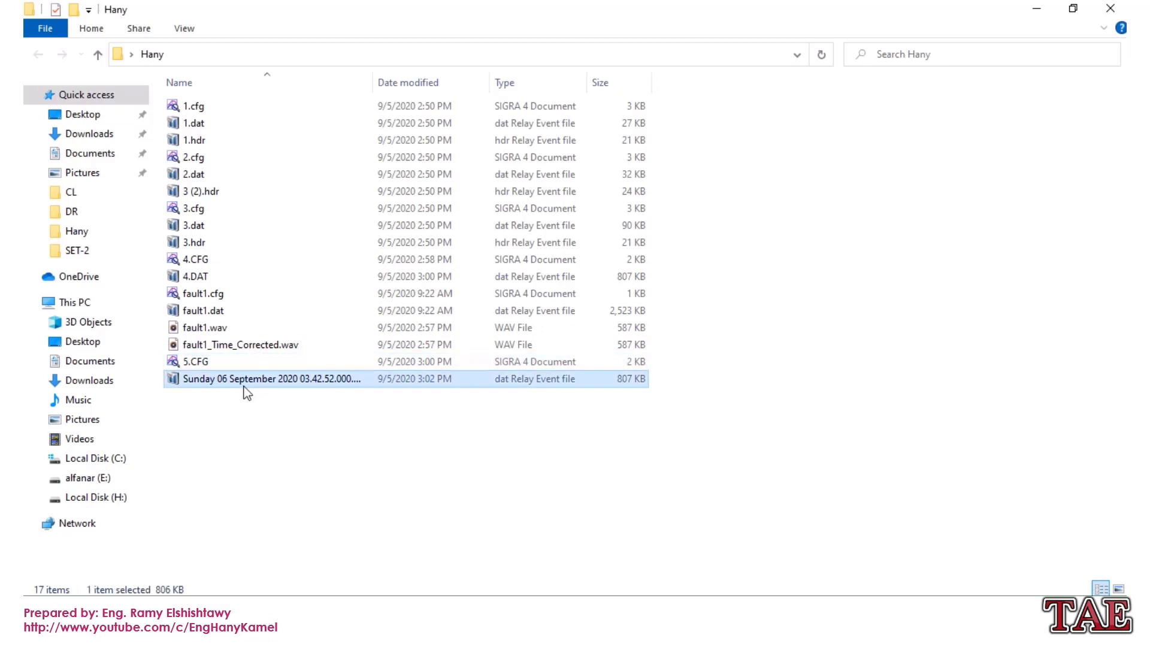
pyautogui.press('F2')
pyautogui.write('5.DAT')
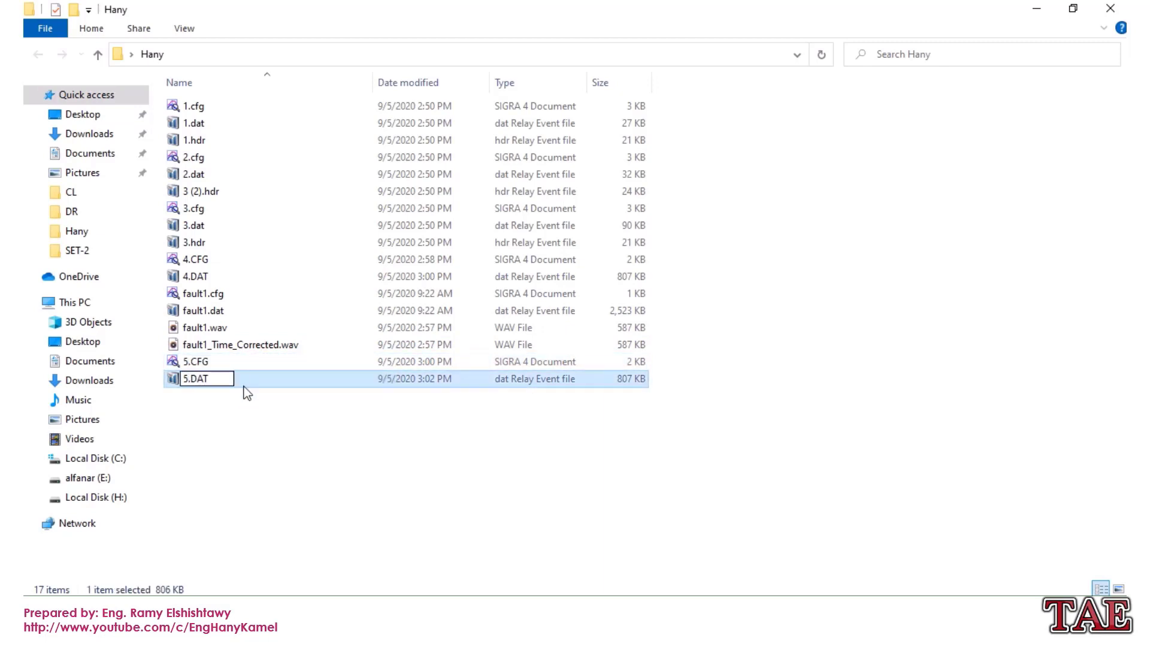
pyautogui.click(248, 395)
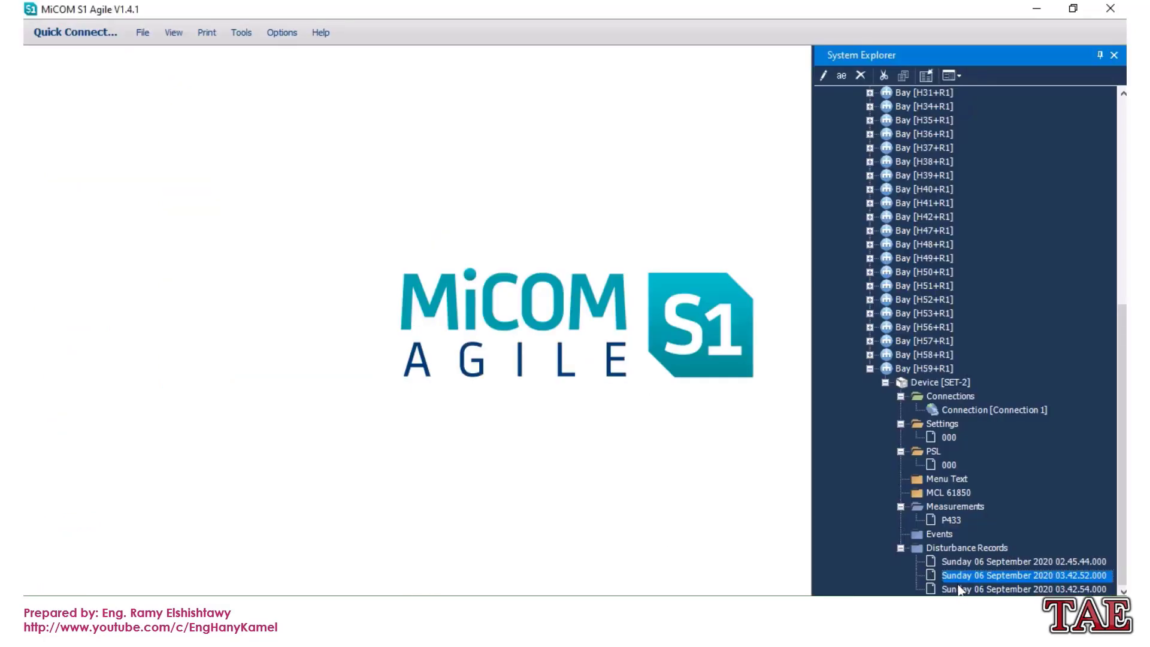
# - Copy the 03.42.54 record's two files from MiCOM S1 Agile into the Hany folder and rename them 6.CFG and 6.DAT
pyautogui.click(960, 590)
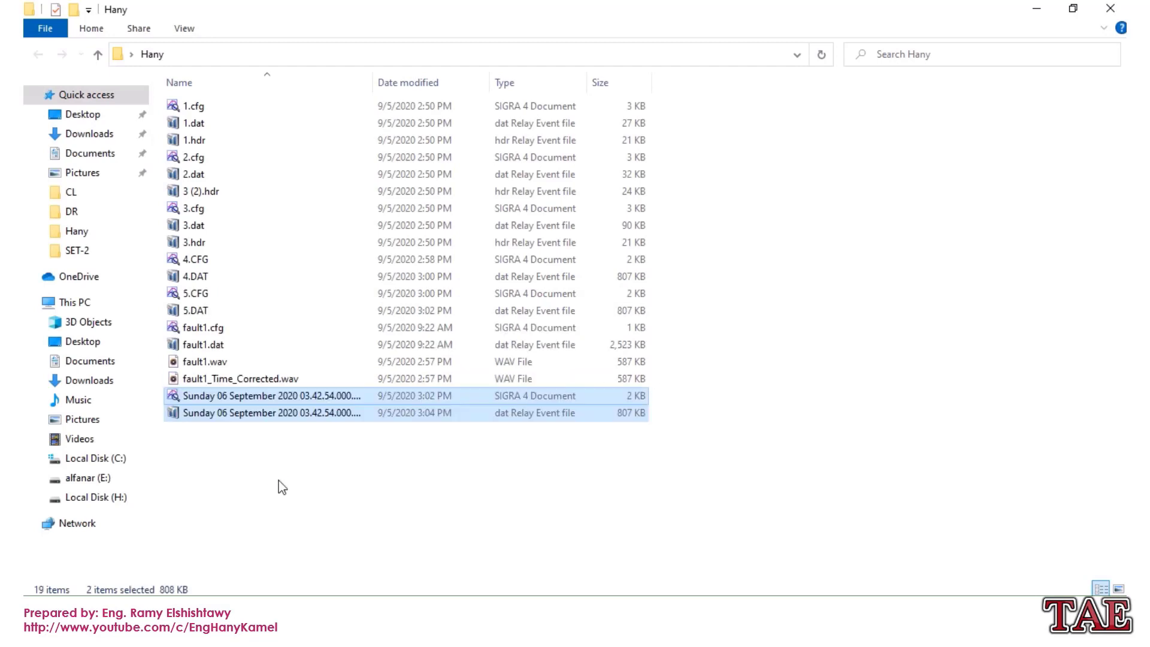
pyautogui.click(277, 395)
pyautogui.click(277, 395)
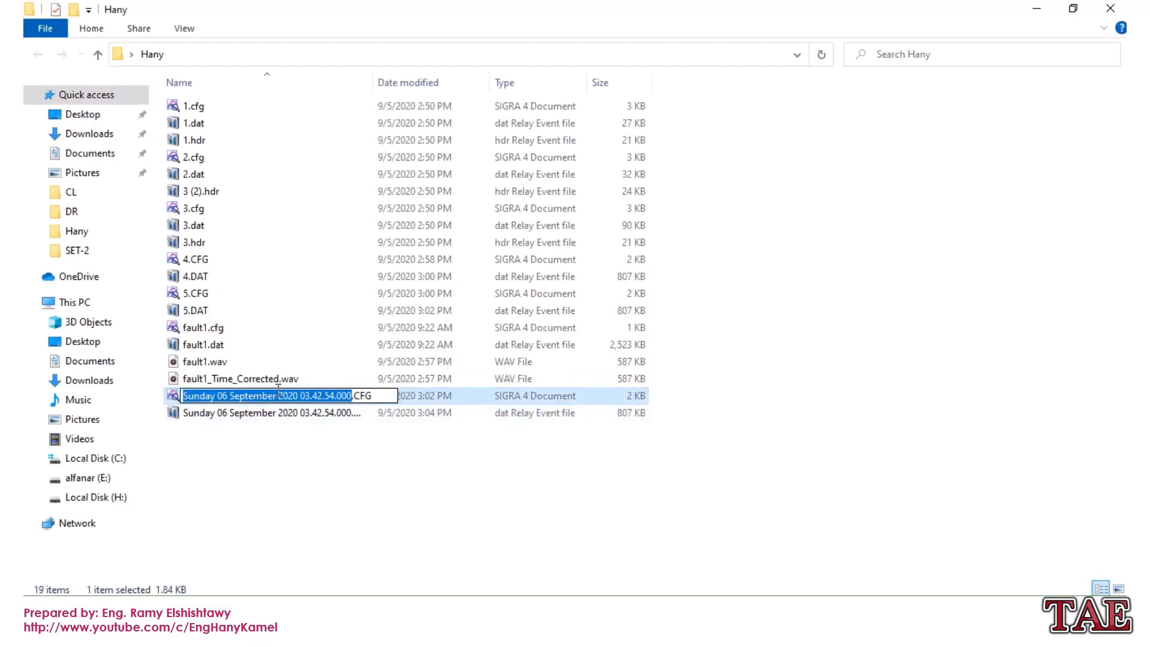
pyautogui.write('6')
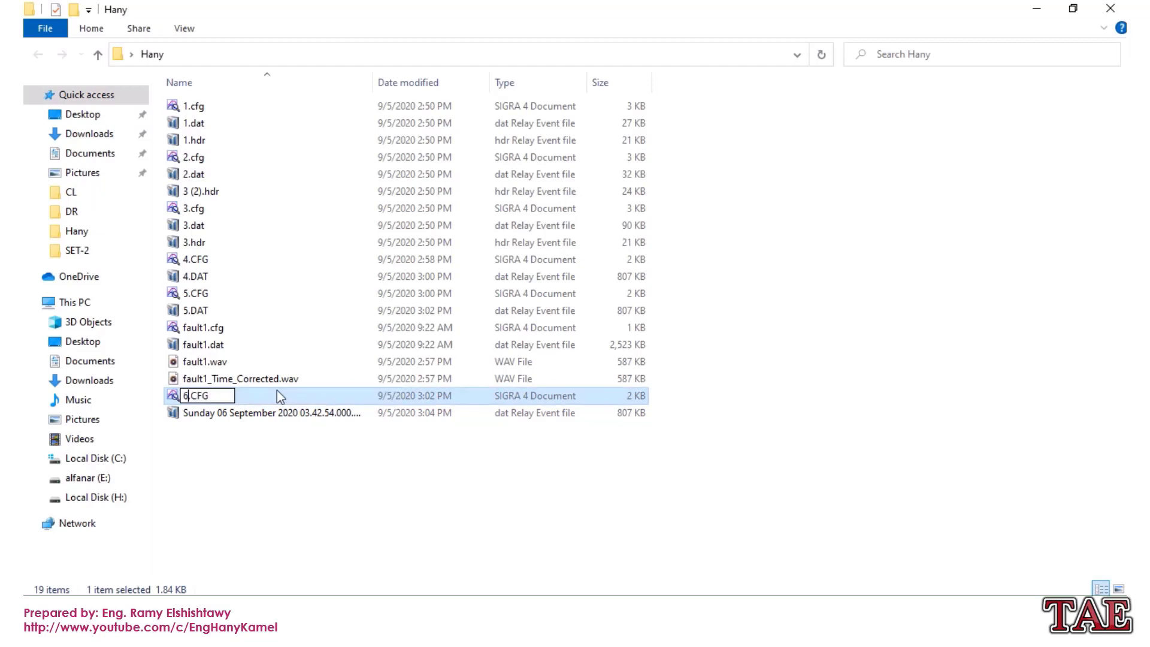
pyautogui.press('Return')
pyautogui.click(257, 414)
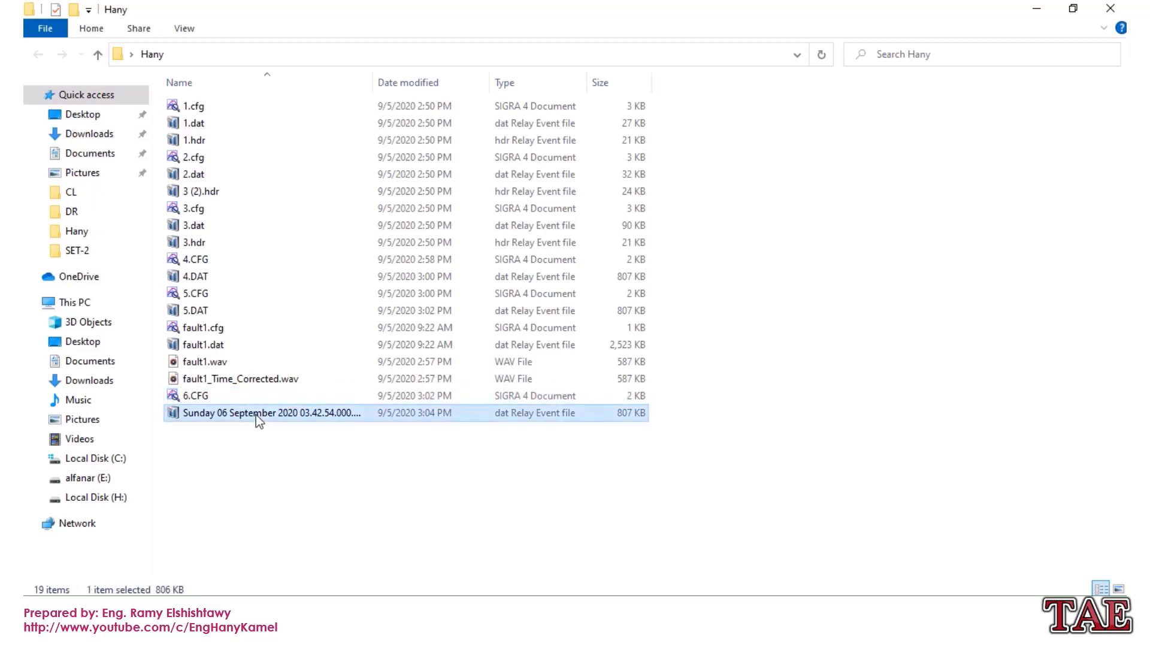
pyautogui.click(256, 415)
pyautogui.write('6.DAT')
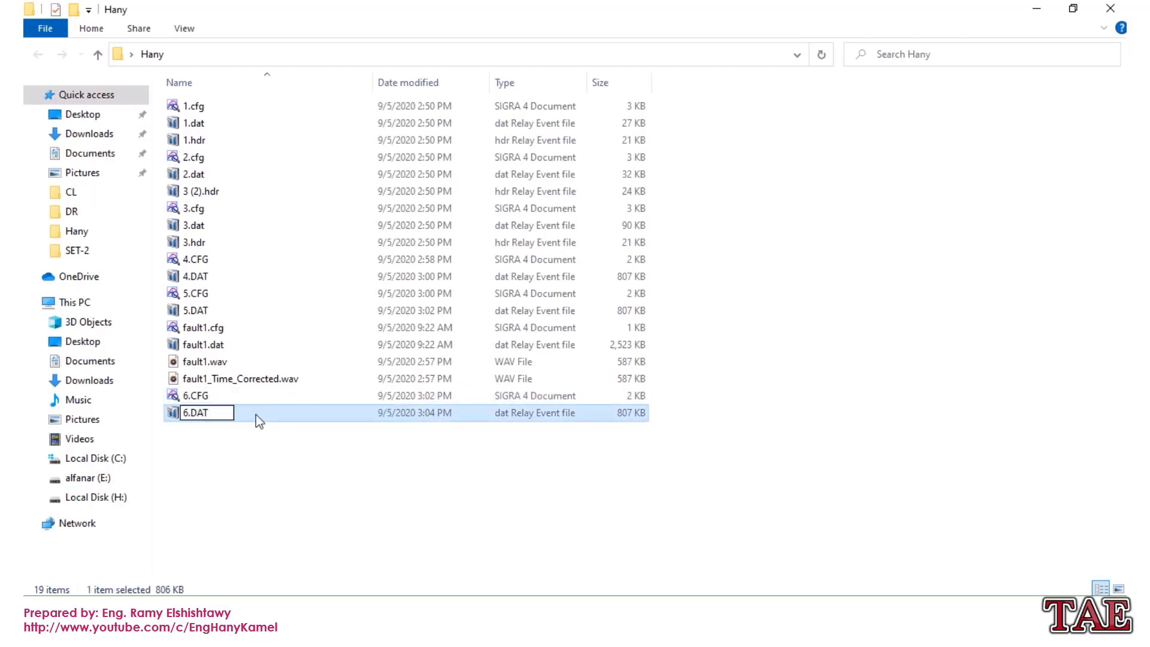
pyautogui.click(242, 474)
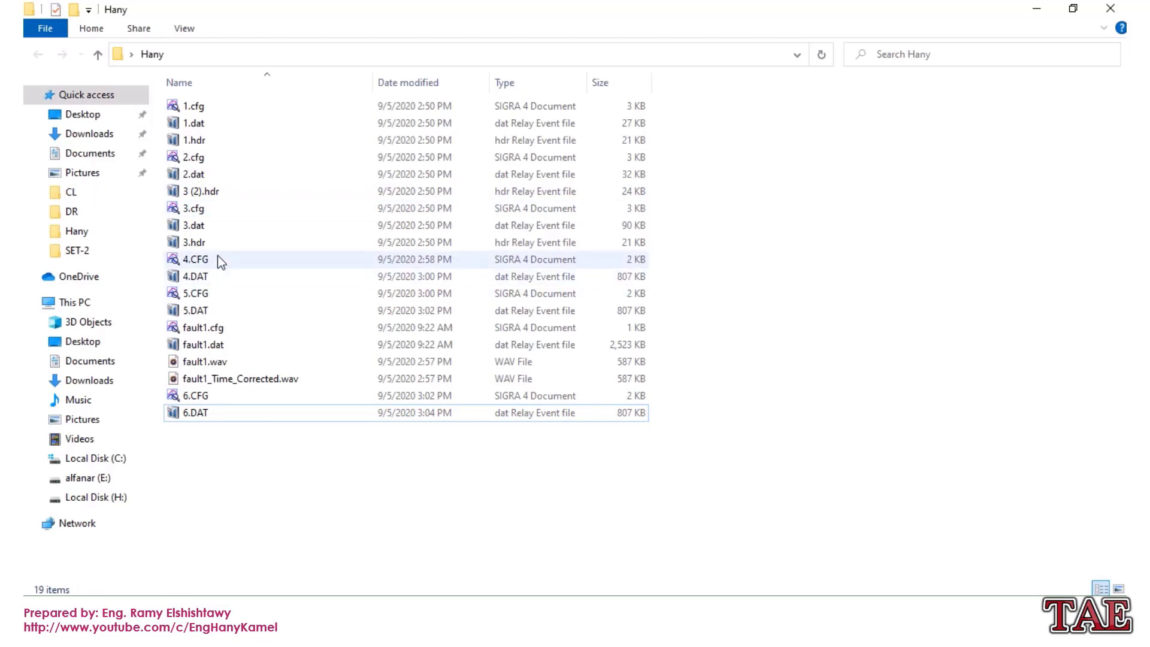
# - Open 4.CFG in SIGRA, examine its IN>1 Start signal and the remaining binary signals, and close the record
pyautogui.doubleClick(218, 257)
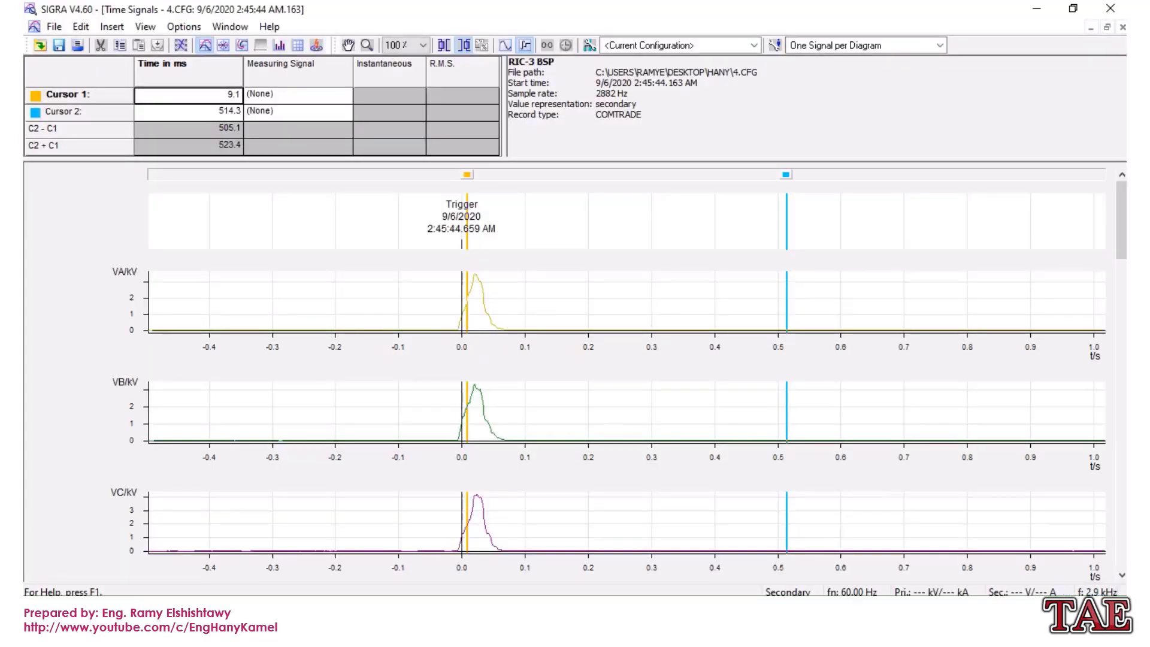
pyautogui.moveTo(1124, 234)
pyautogui.mouseDown()
pyautogui.moveTo(1125, 527)
pyautogui.moveTo(1125, 495)
pyautogui.mouseUp()
pyautogui.click(116, 346)
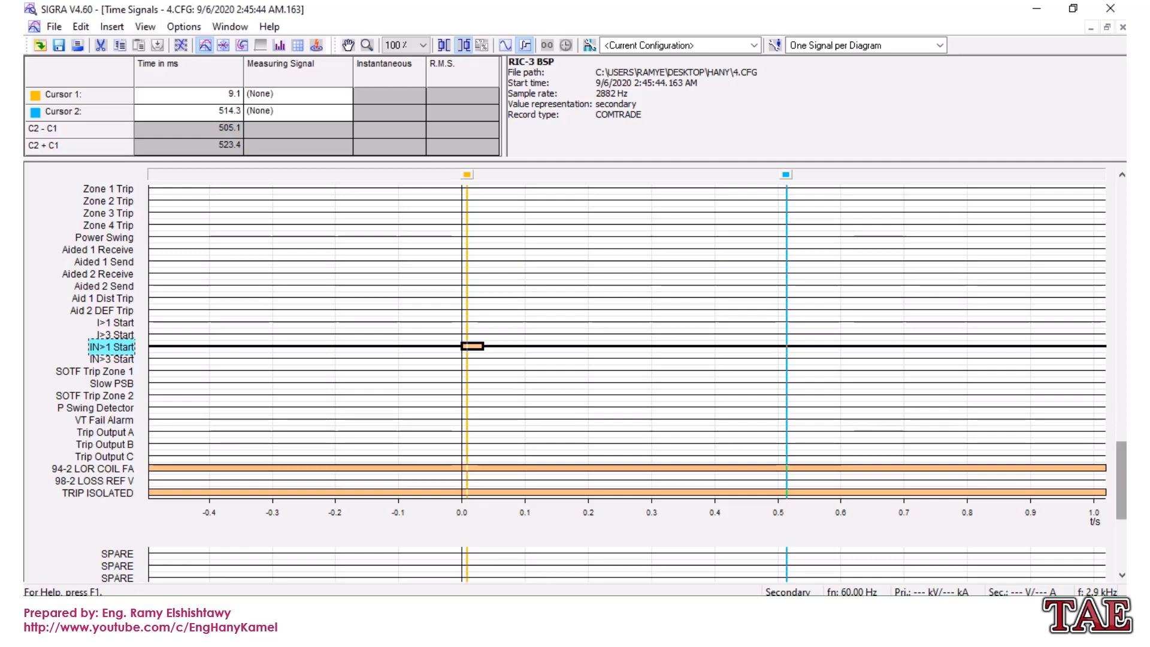
pyautogui.scroll(-5, 575, 384)
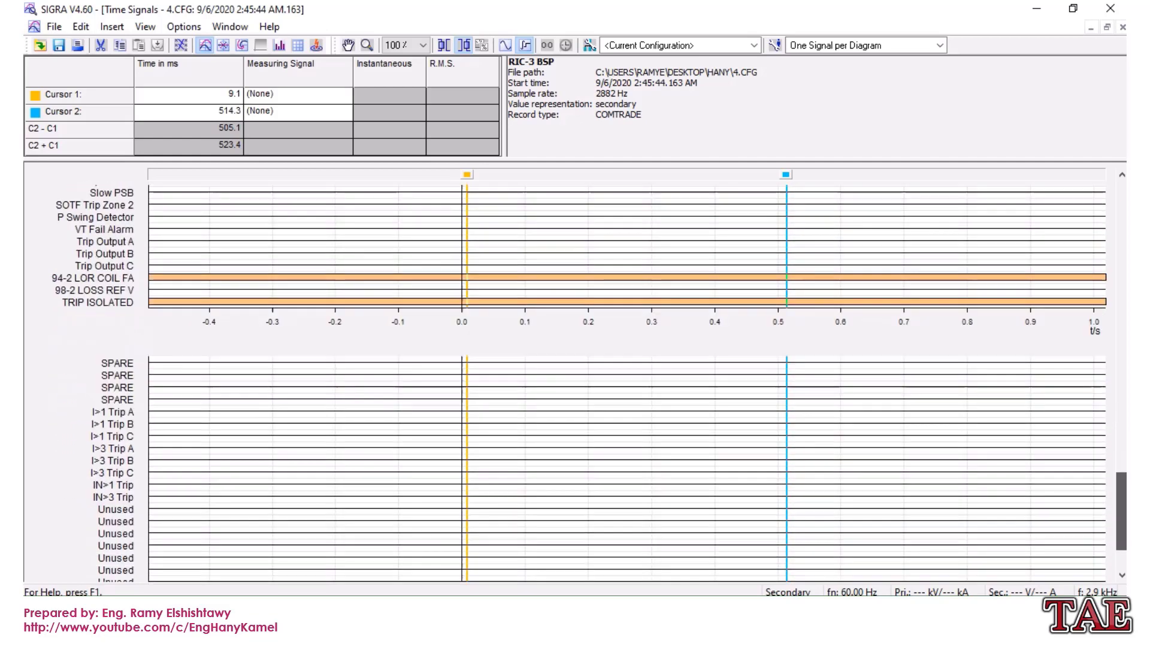
pyautogui.scroll(6, 762, 339)
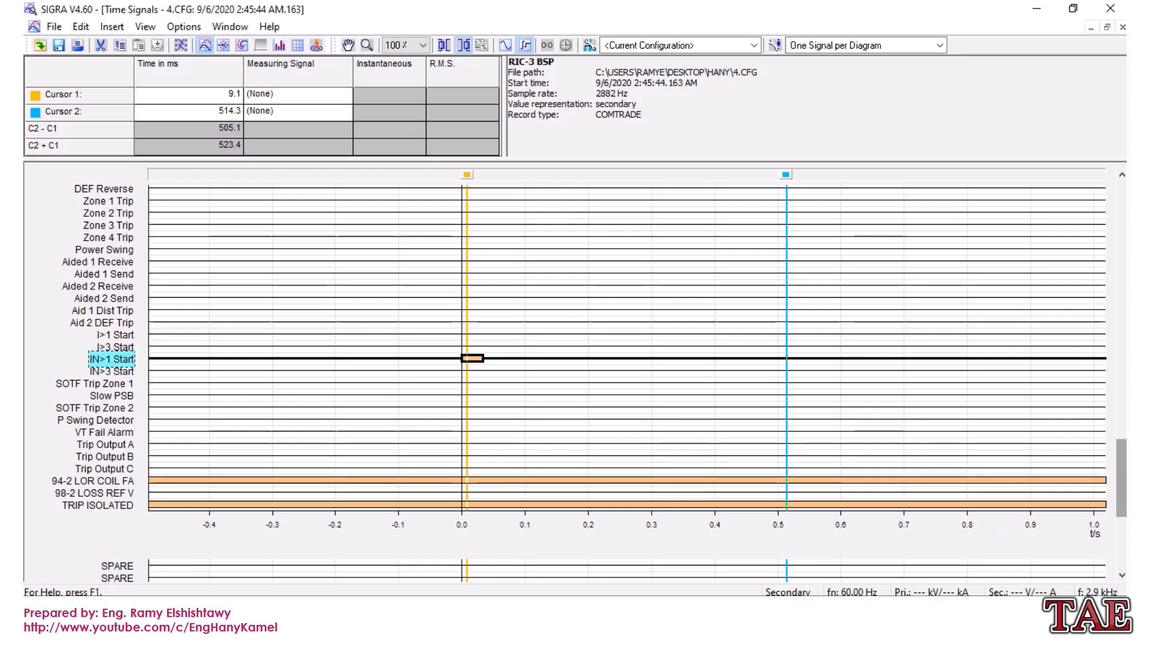
pyautogui.moveTo(1120, 492); pyautogui.dragTo(1122, 223)
pyautogui.click(1124, 6)
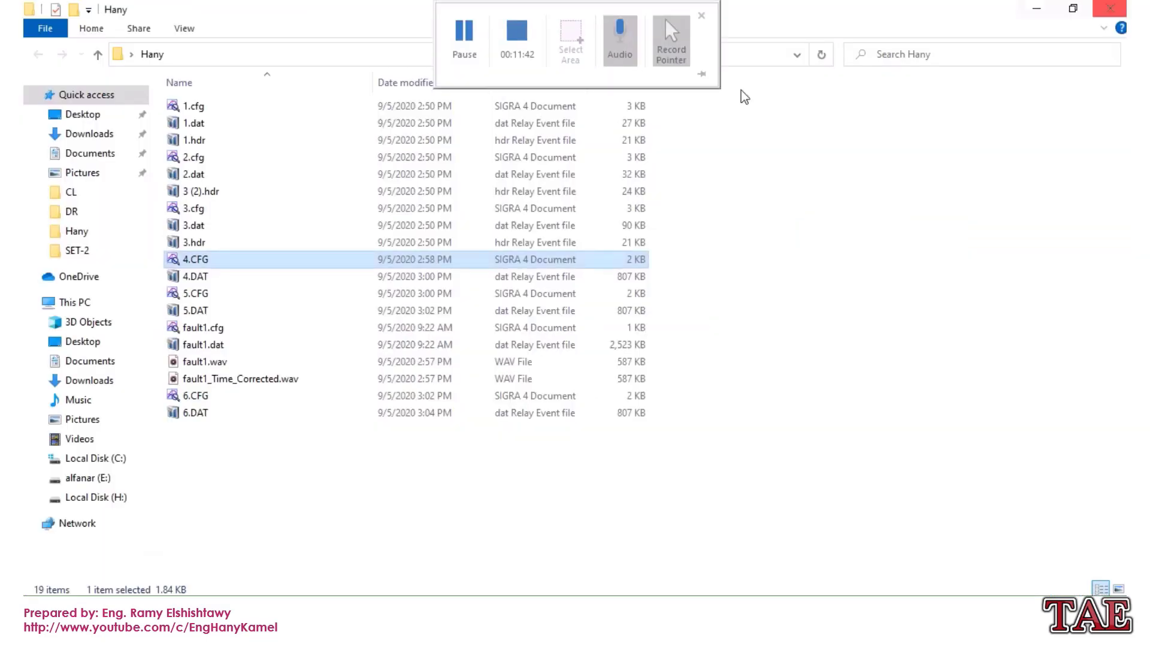
# - Open 5.CFG in SIGRA and examine its phase voltage and current waveforms
pyautogui.click(235, 294)
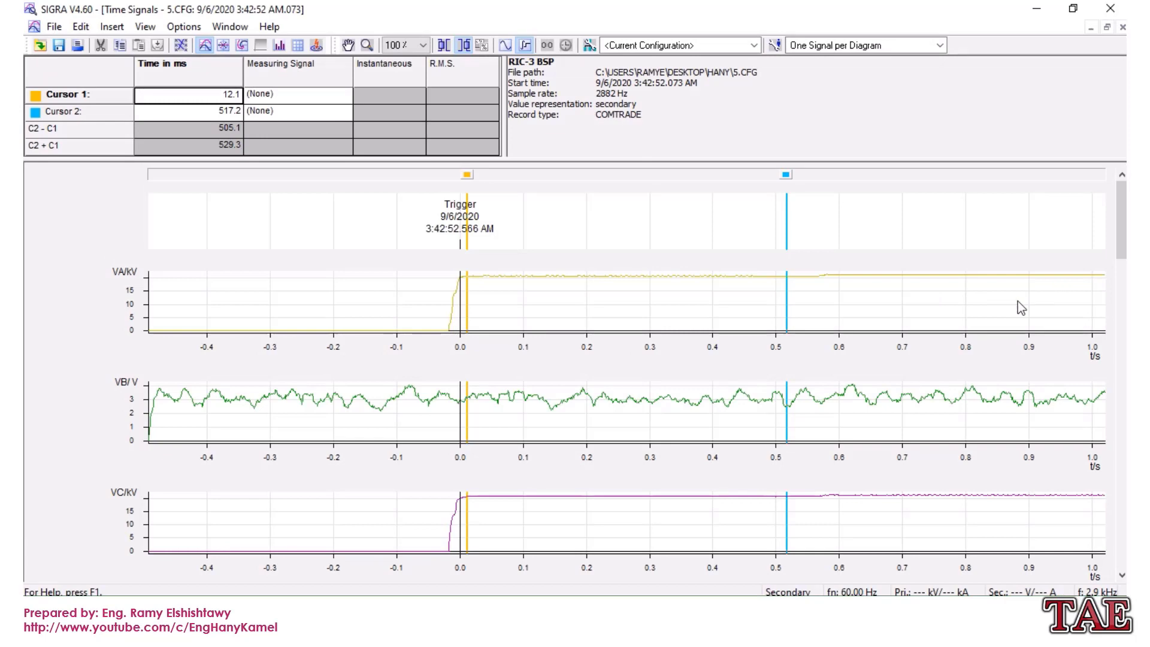
pyautogui.moveTo(1123, 240); pyautogui.dragTo(1123, 299)
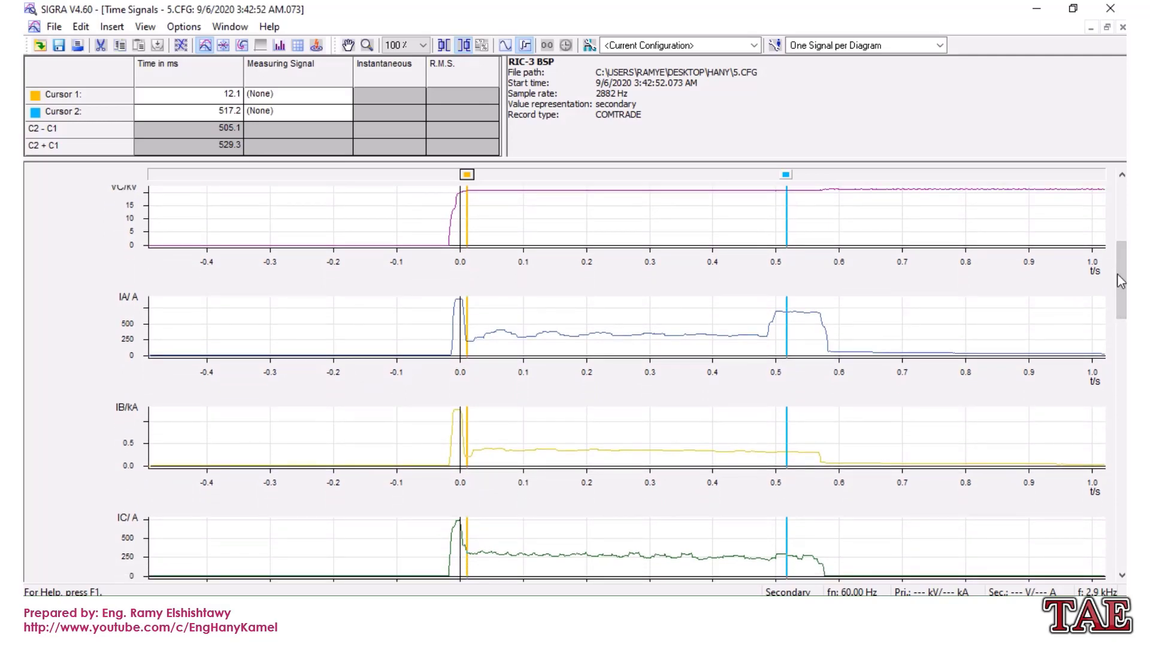
pyautogui.scroll(-3, 1124, 301)
pyautogui.moveTo(1123, 297); pyautogui.dragTo(1123, 296)
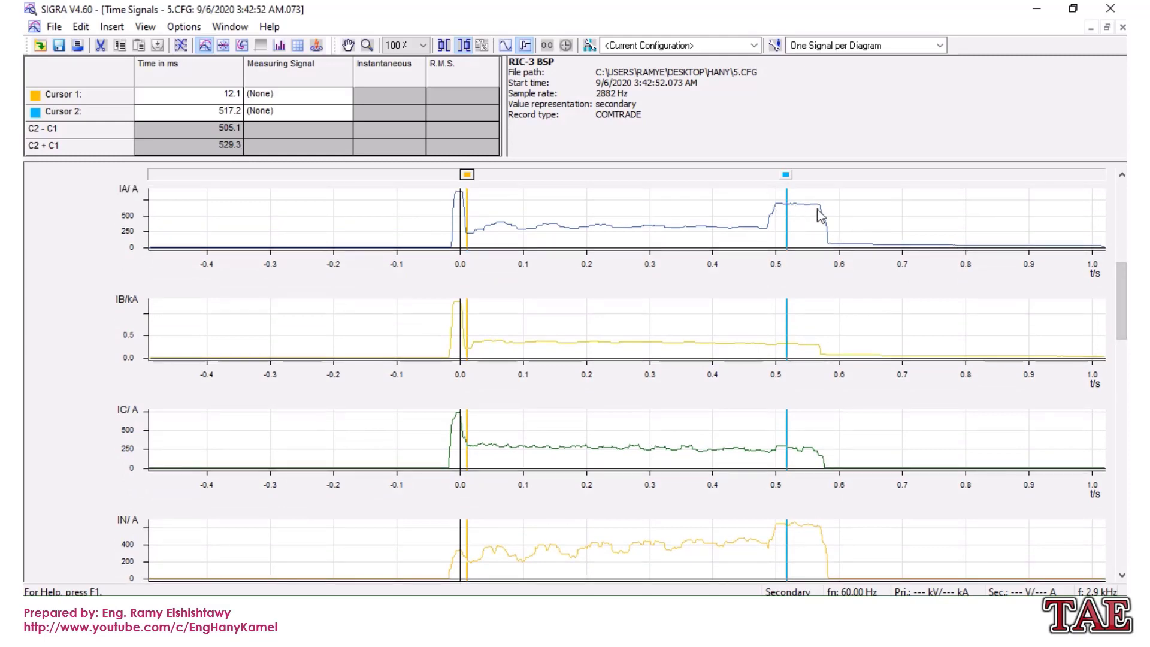
# - Examine the I>1, I>3 and IN>1 Start signals of the 5.CFG record and close it
pyautogui.moveTo(1123, 300); pyautogui.dragTo(1123, 473)
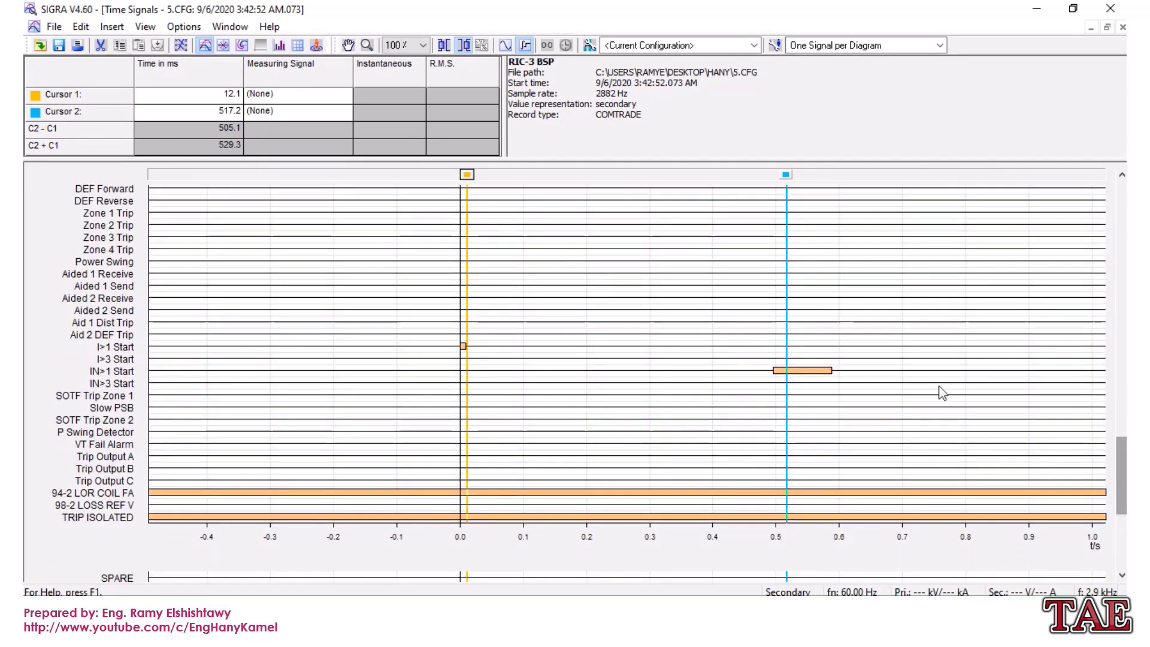
pyautogui.click(117, 348)
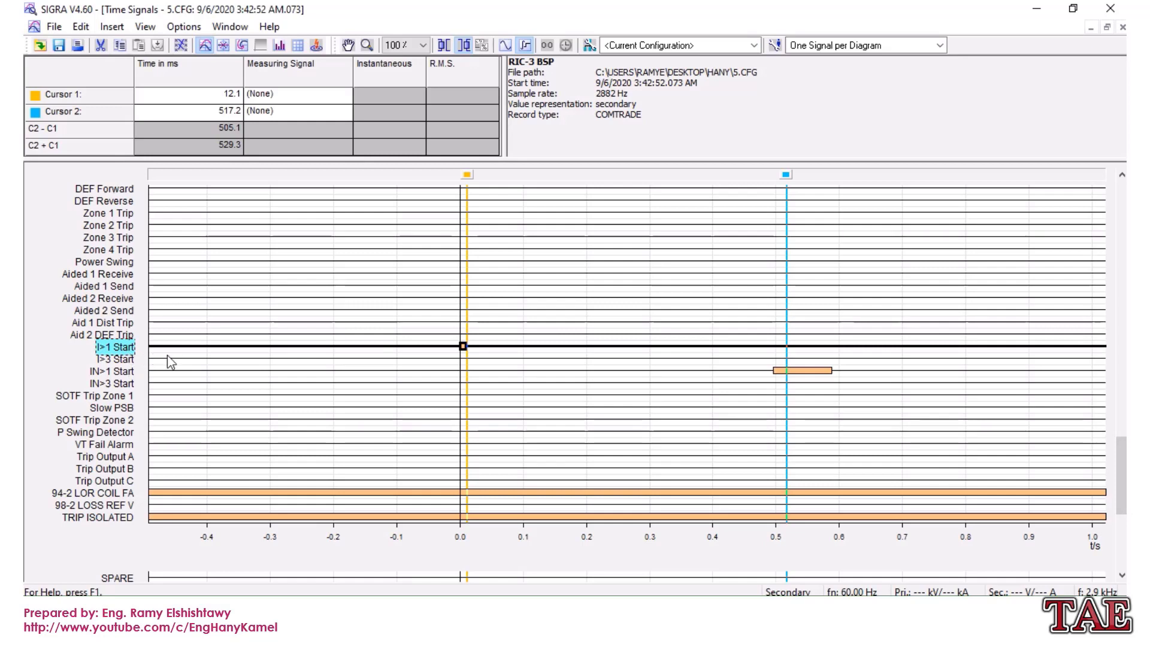
pyautogui.press('Down')
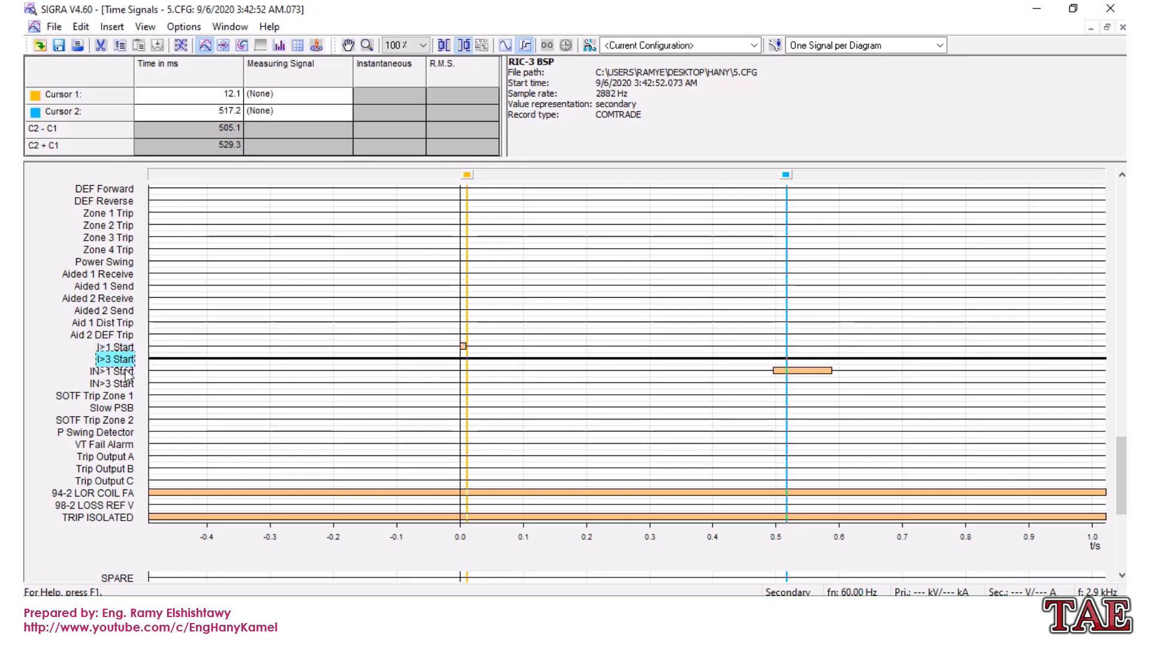
pyautogui.click(126, 371)
pyautogui.moveTo(1120, 472); pyautogui.dragTo(1121, 217)
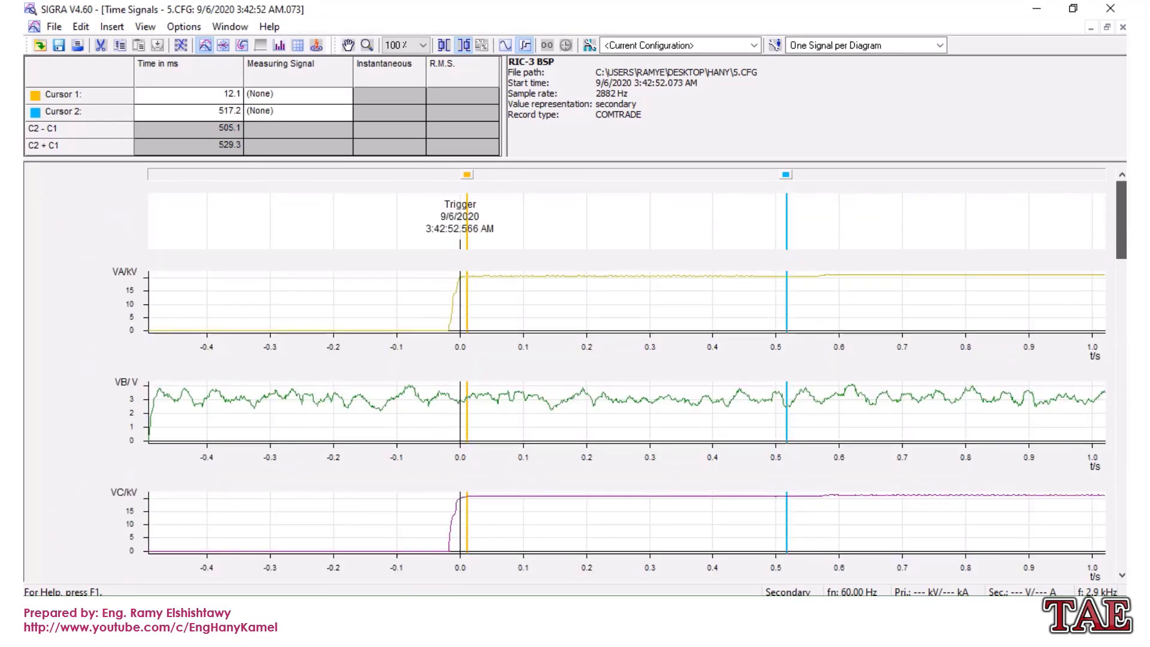
pyautogui.click(1118, 6)
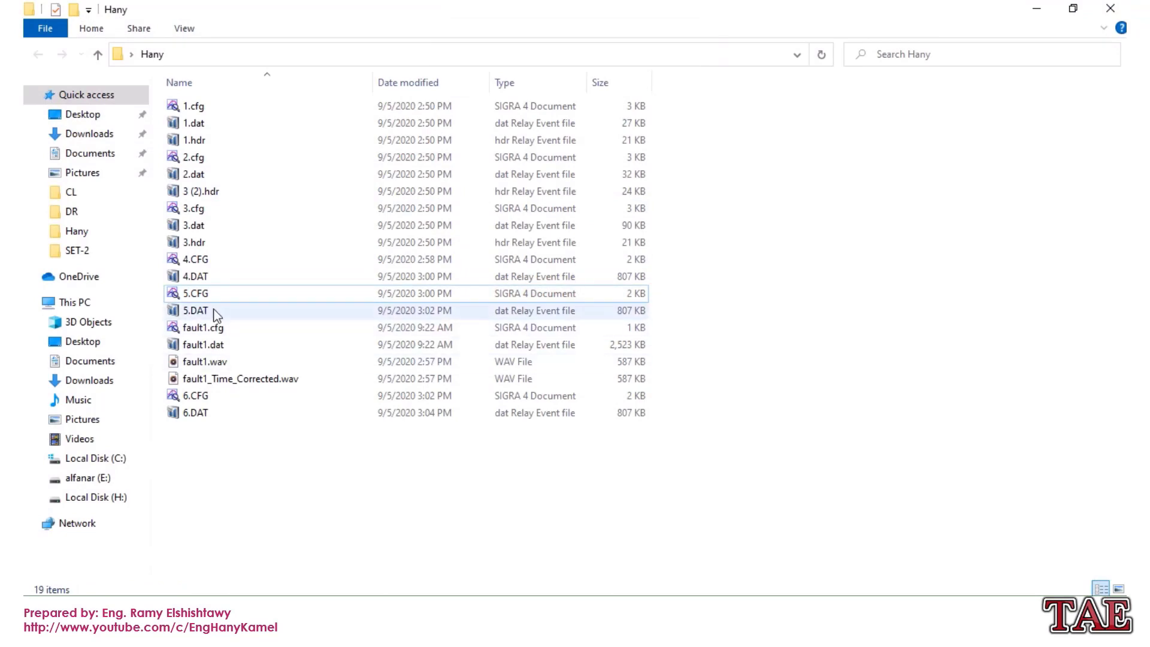
# - Open 6.CFG in SIGRA and examine its IA current waveform and the I>1, I>3, IN>1 and IN>3 Start signals
pyautogui.doubleClick(198, 395)
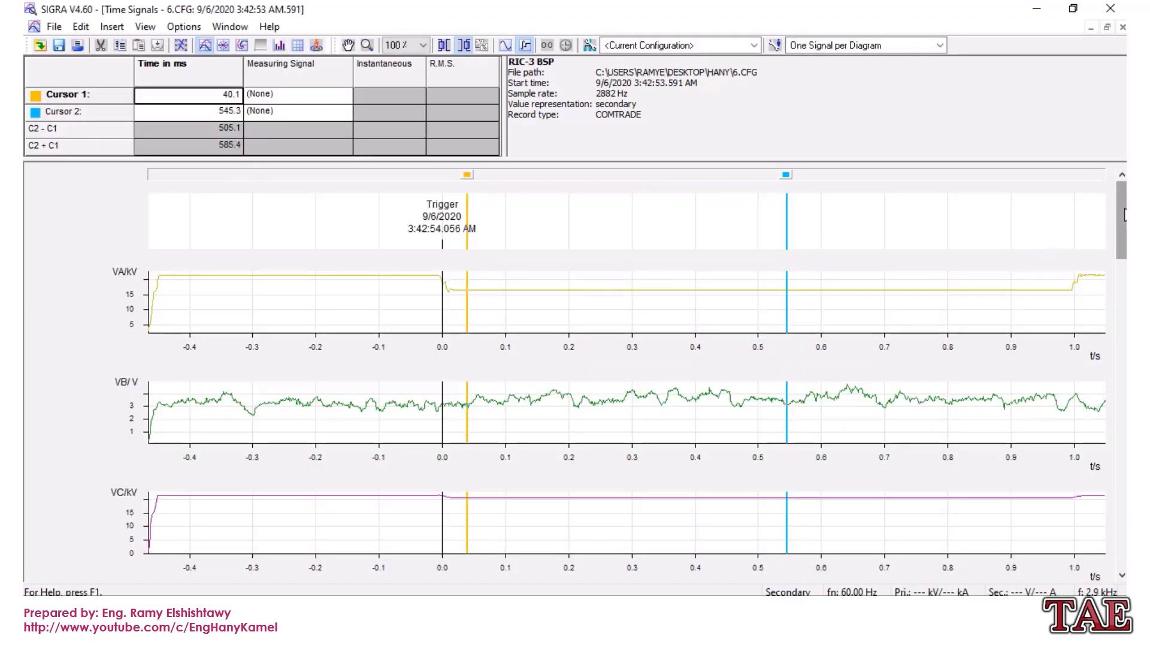
pyautogui.moveTo(1124, 214); pyautogui.dragTo(1123, 277)
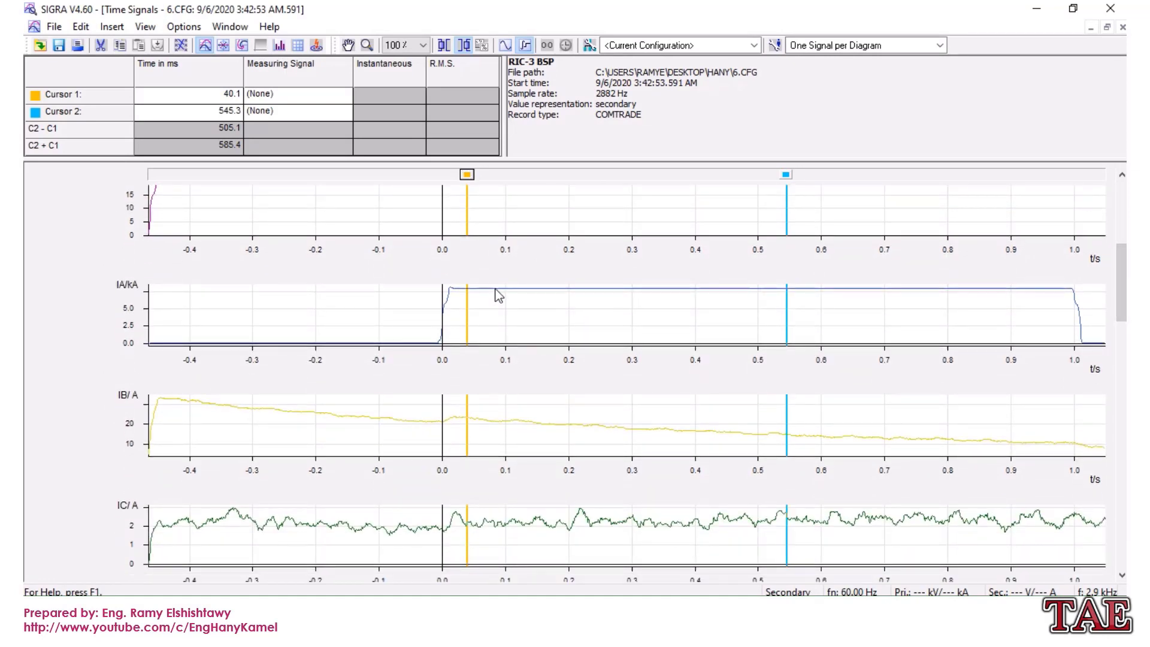
pyautogui.moveTo(496, 290)
pyautogui.moveTo(1121, 282); pyautogui.dragTo(1123, 471)
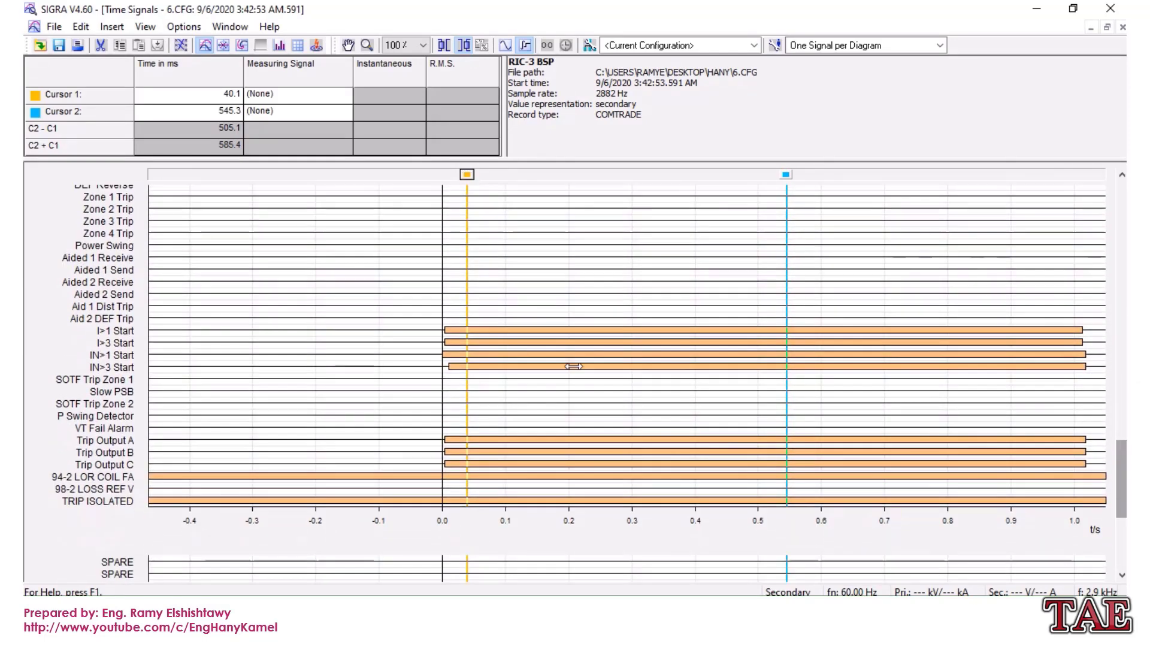
pyautogui.click(119, 333)
pyautogui.click(123, 344)
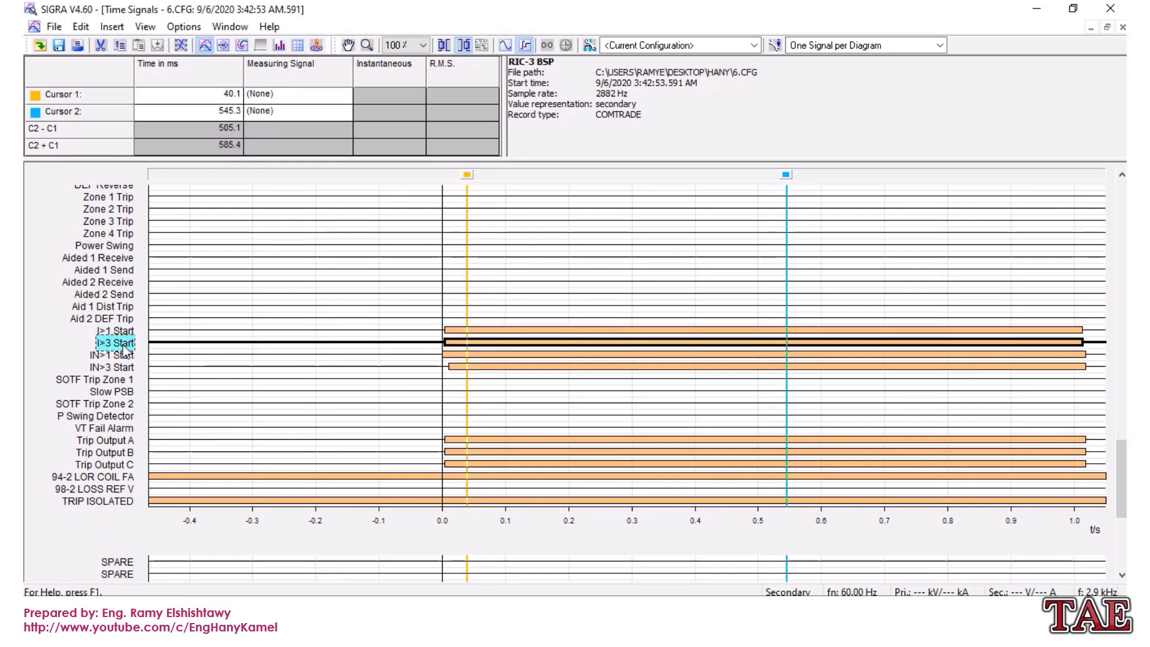
pyautogui.click(123, 355)
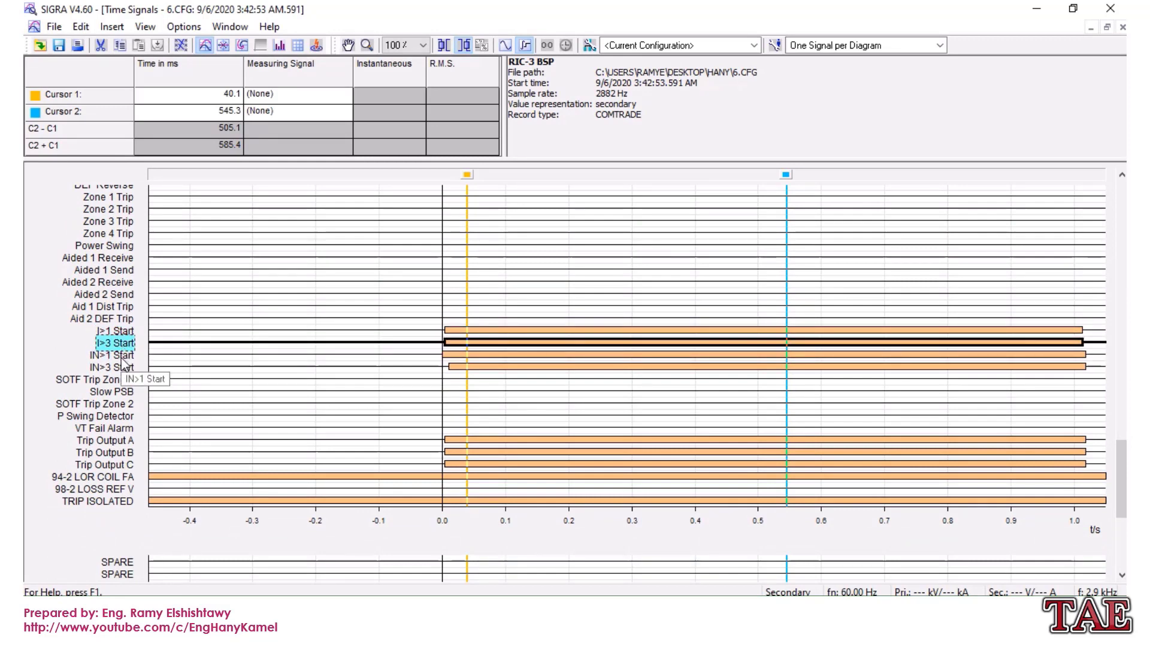
pyautogui.click(123, 367)
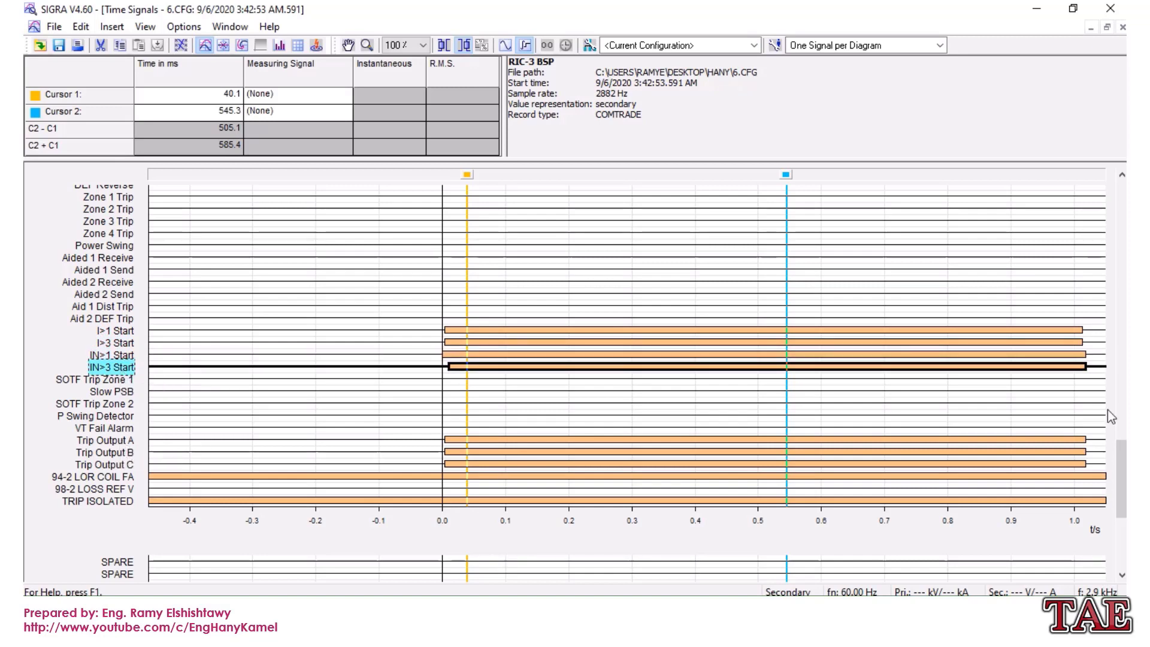
# - Examine when the I>1 Trip A, I>3 Trip A, IN>1 Trip and IN>3 Trip signals of 6.CFG operate, and close the record
pyautogui.moveTo(1121, 473); pyautogui.dragTo(1121, 524)
pyautogui.click(114, 355)
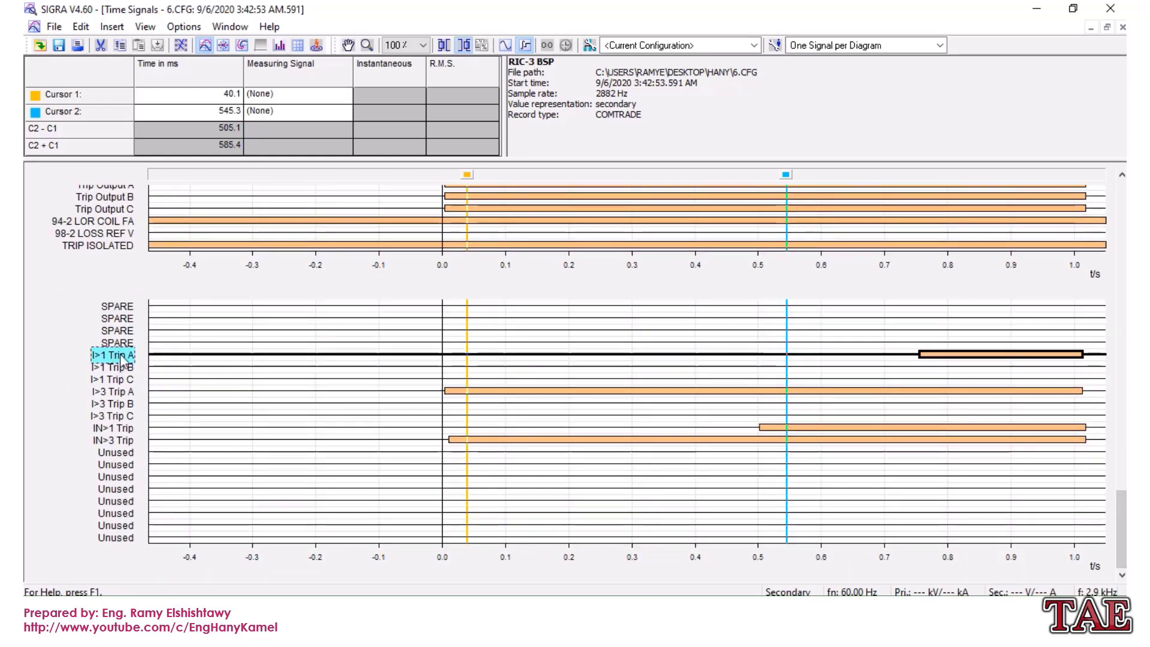
pyautogui.click(108, 387)
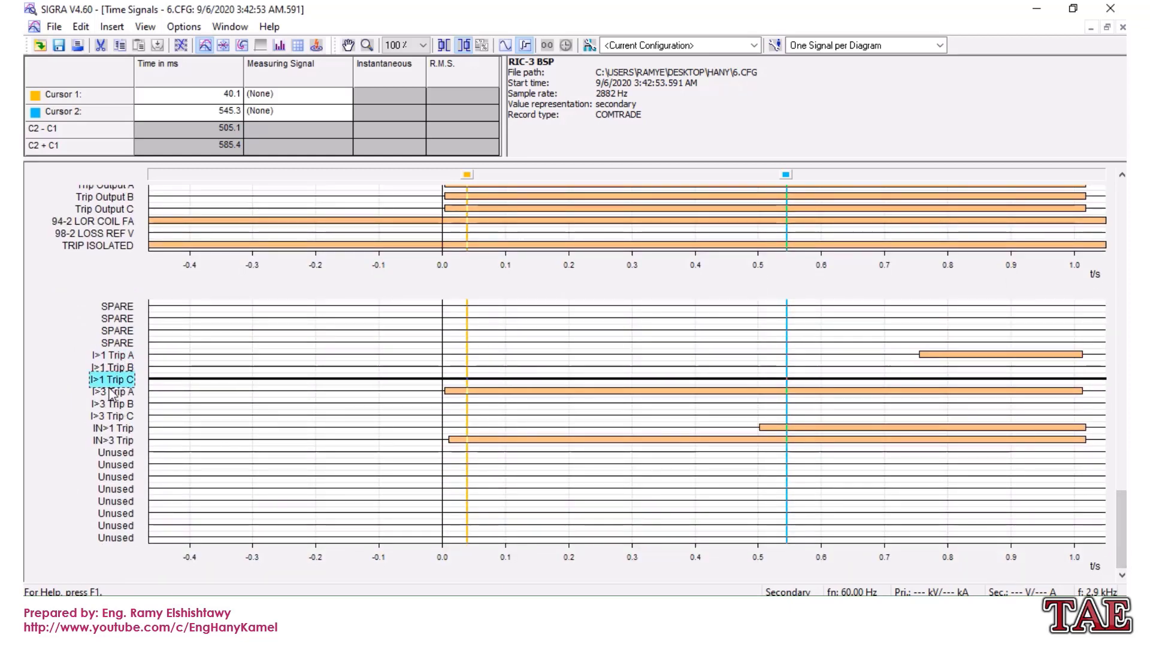
pyautogui.click(109, 392)
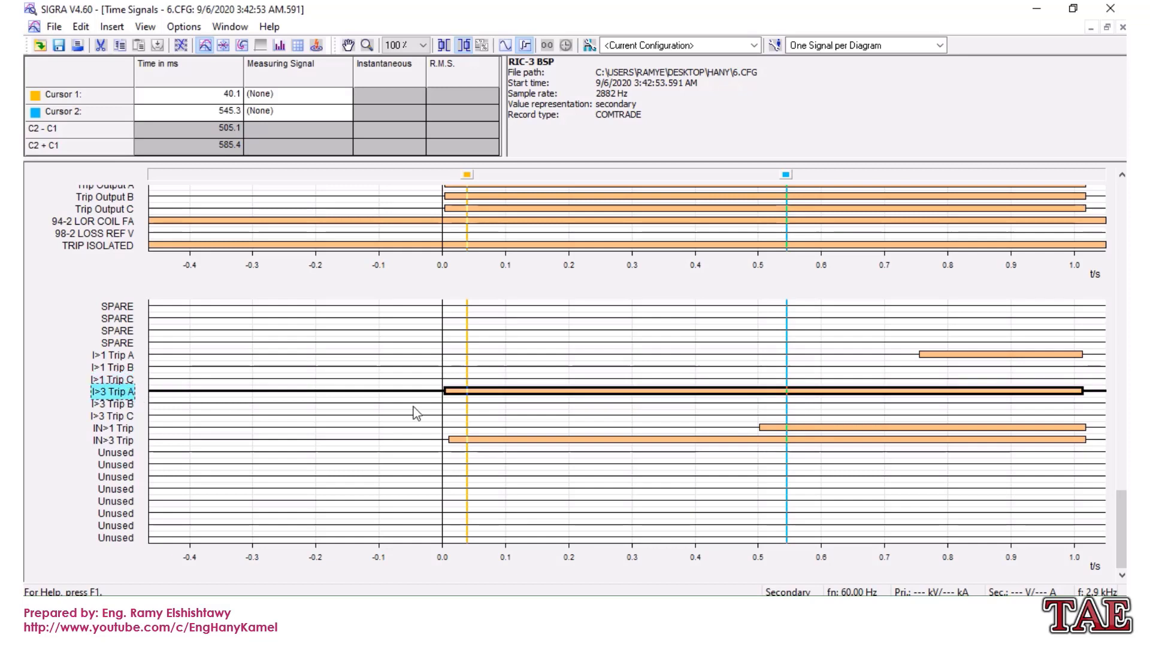
pyautogui.click(113, 356)
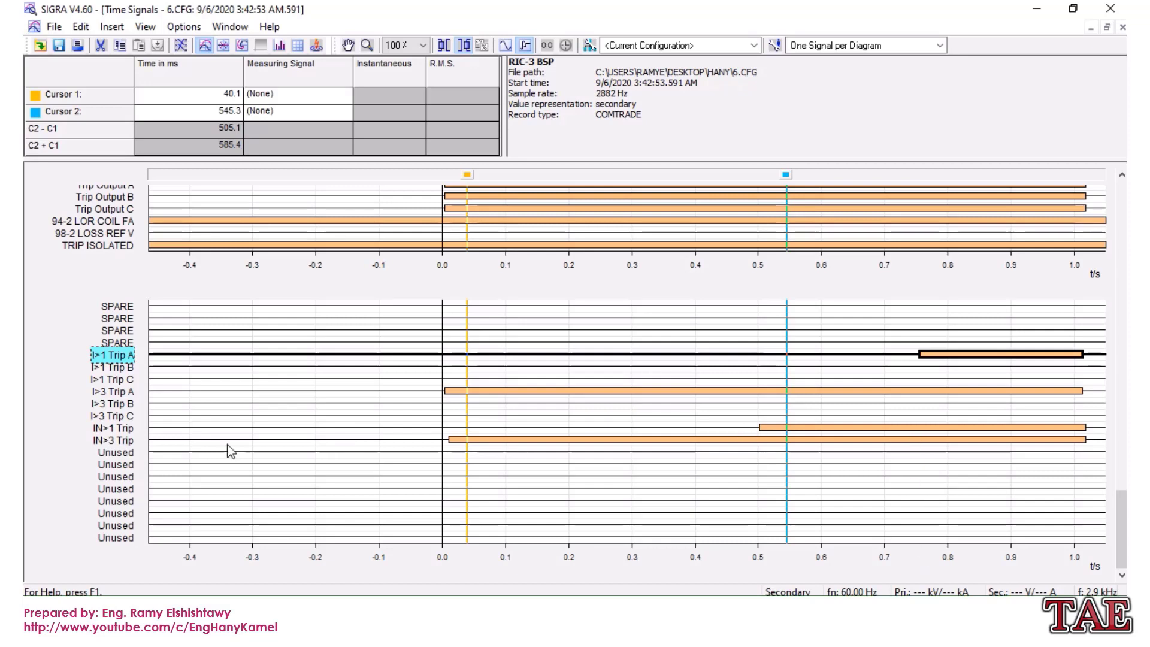
pyautogui.click(123, 429)
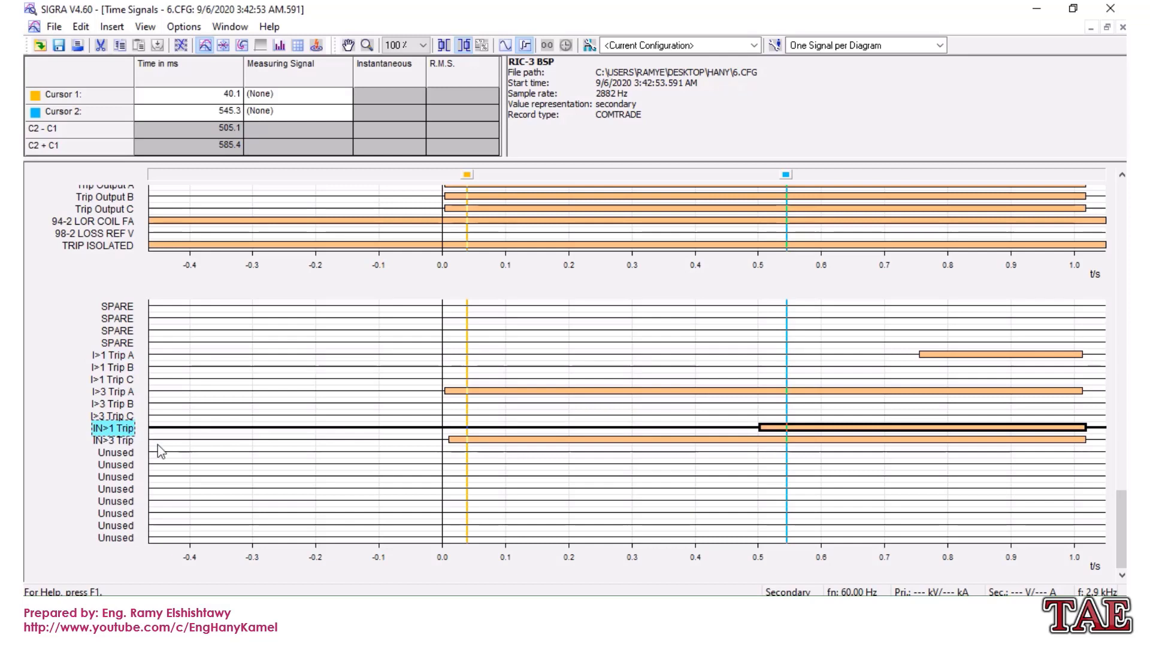
pyautogui.click(125, 443)
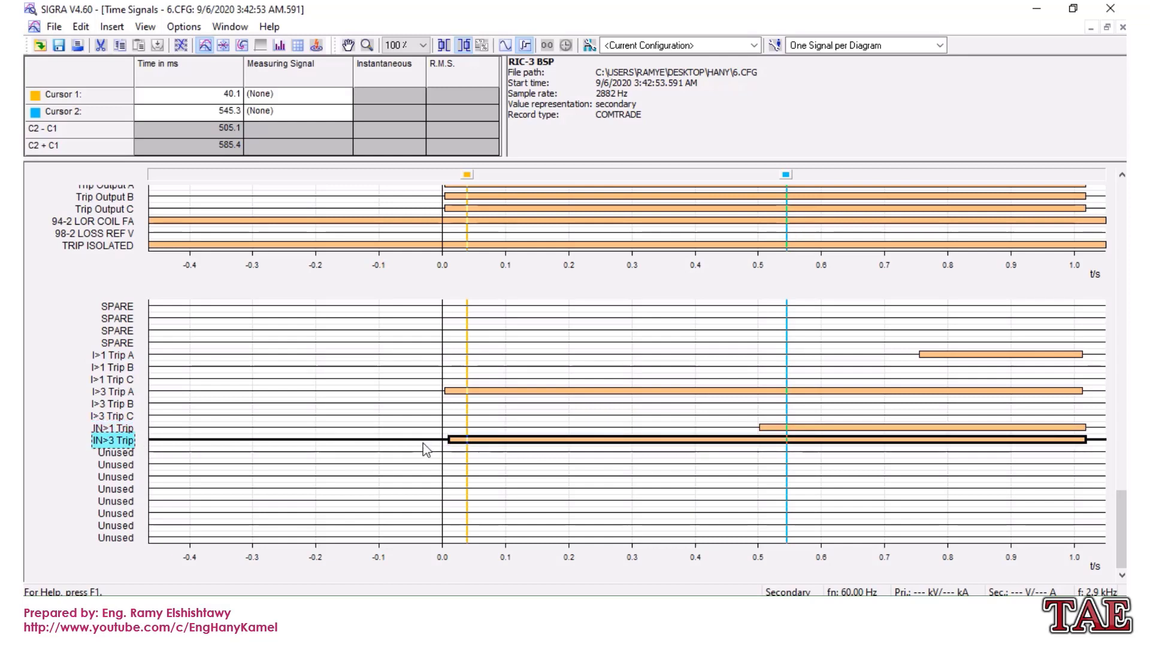
pyautogui.click(120, 428)
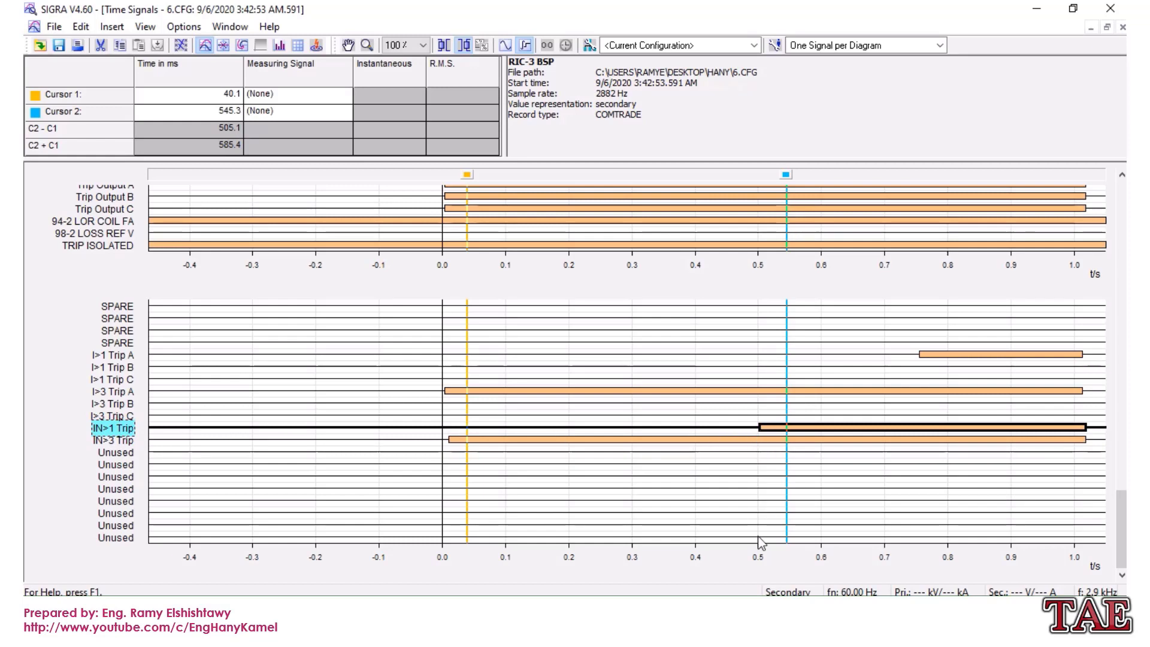
pyautogui.click(783, 565)
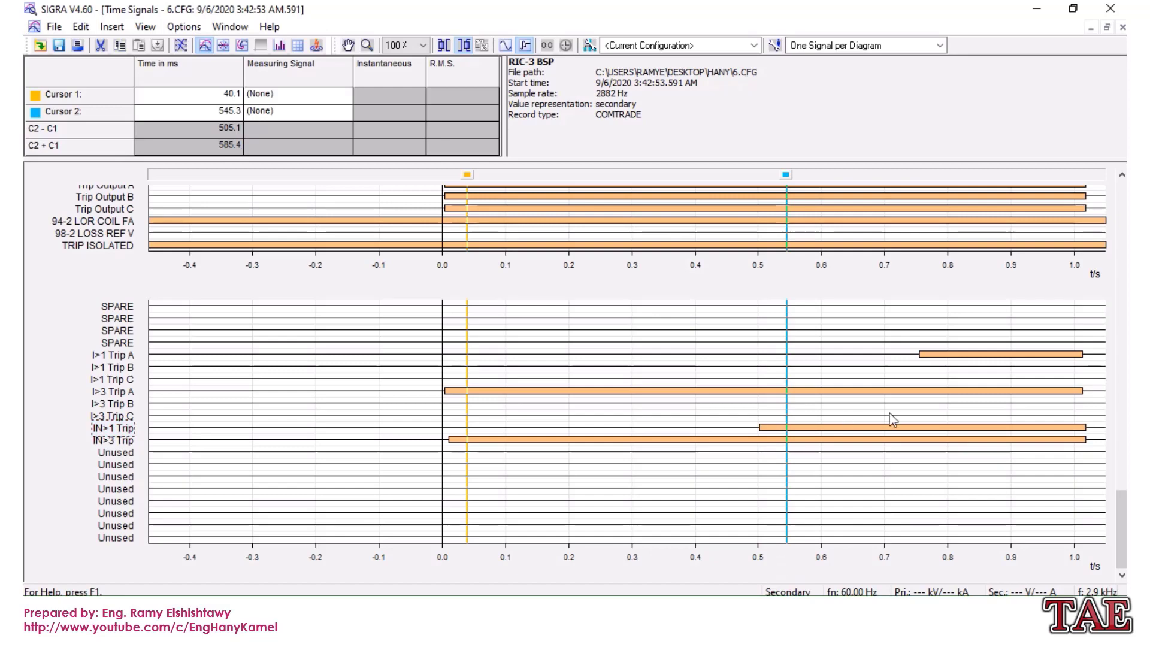
pyautogui.moveTo(1123, 505); pyautogui.dragTo(1124, 192)
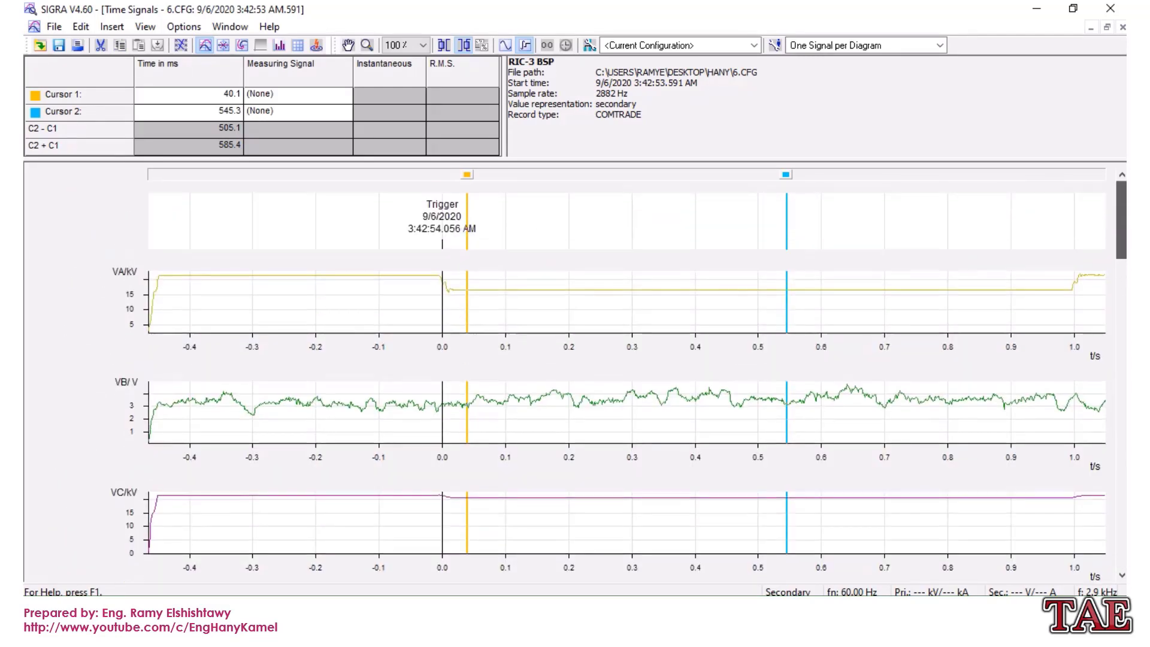
pyautogui.click(1110, 8)
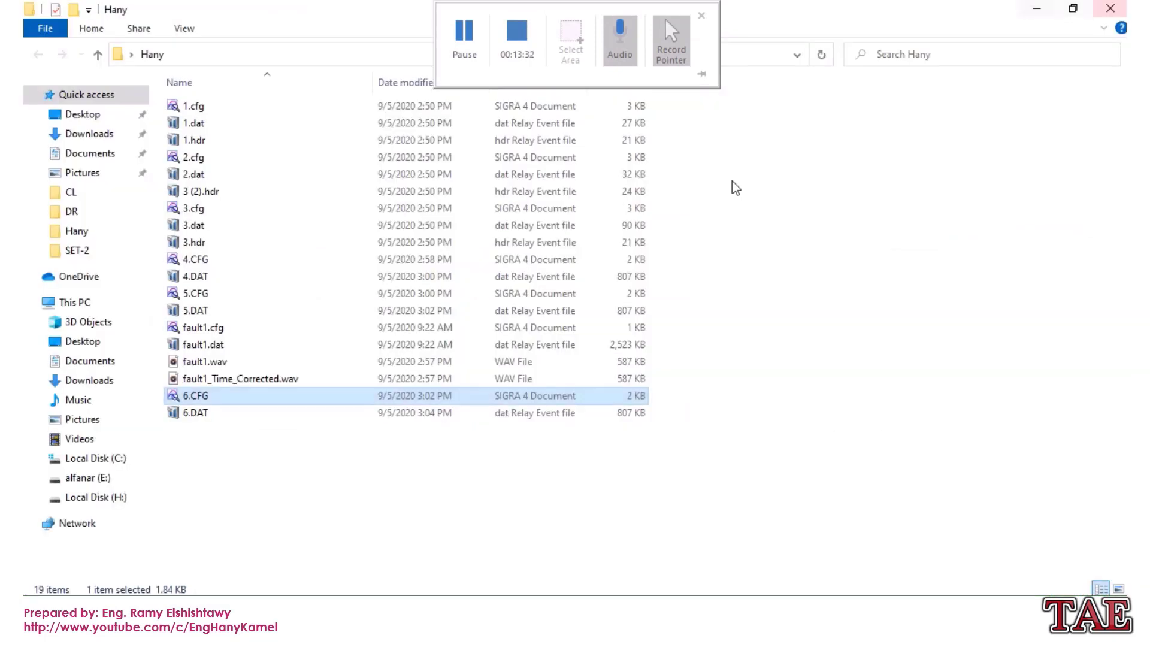